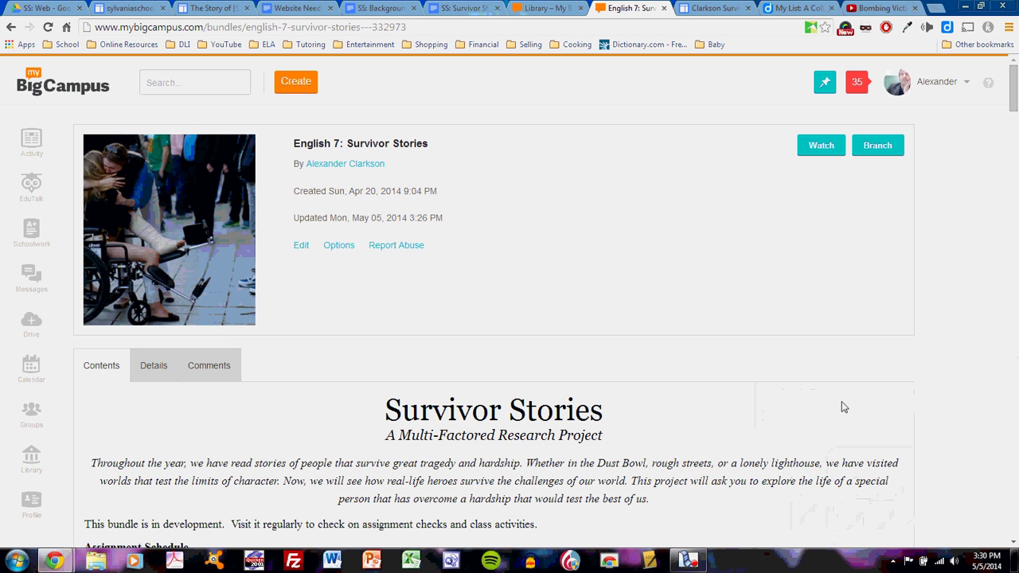
- Scroll the English 7: Survivor Stories bundle down to the Step Five: Designing the Website requirements
scroll(841, 401, down, 15)
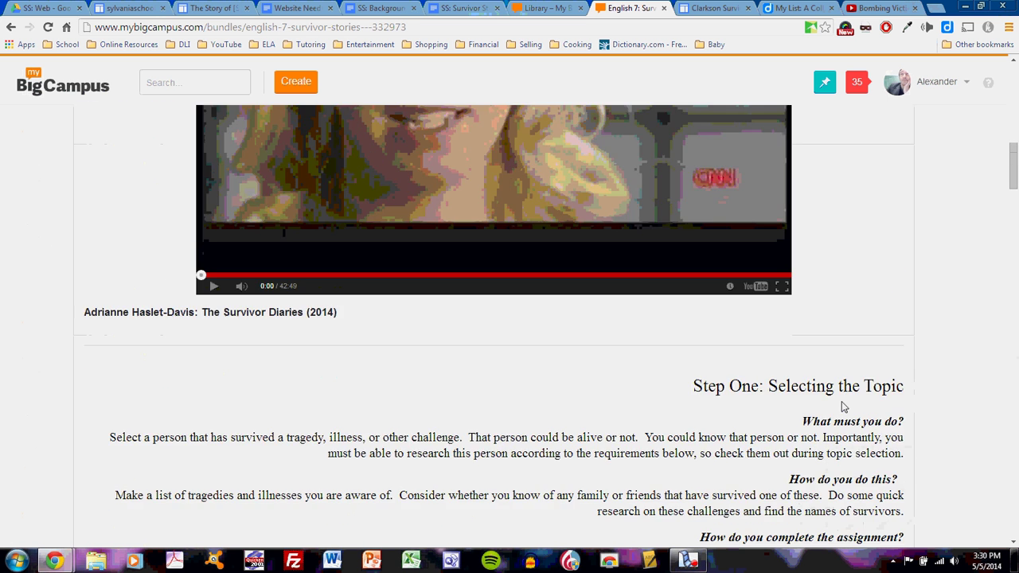
scroll(842, 407, down, 15)
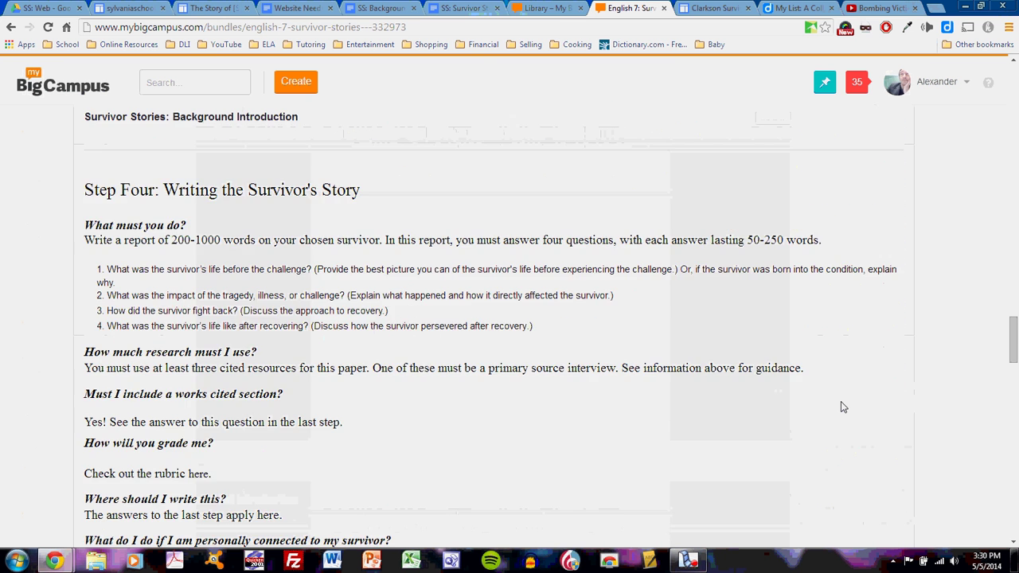
scroll(840, 401, down, 9)
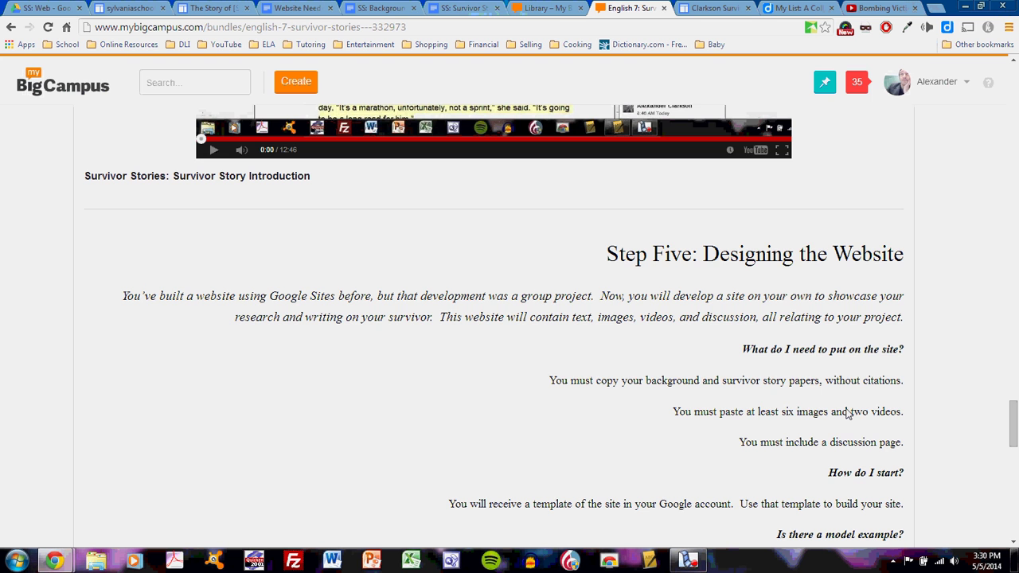
scroll(848, 414, down, 1)
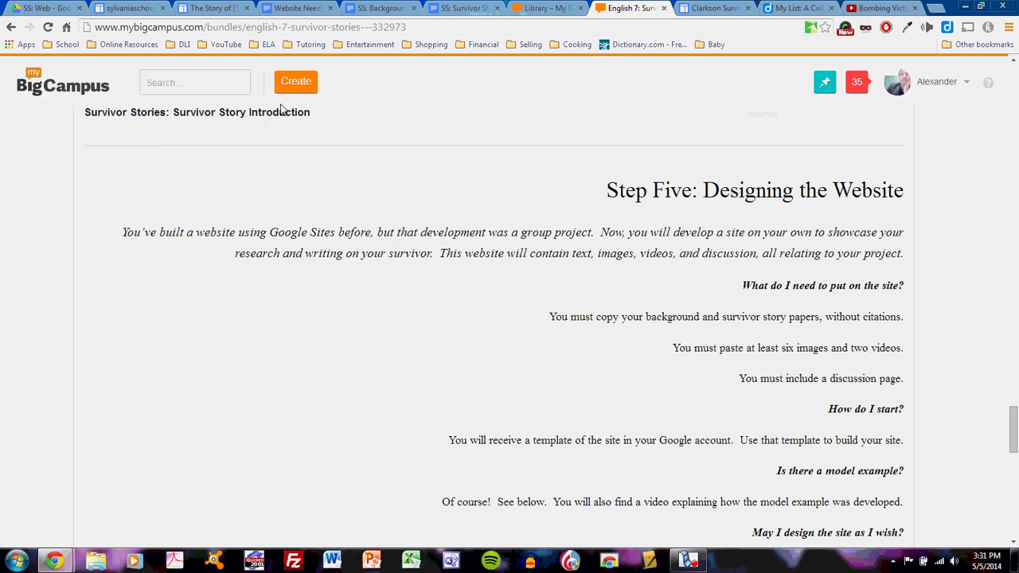
- View the template's The Challenge page, then return to the Clarkson Survivor Project site
click(235, 8)
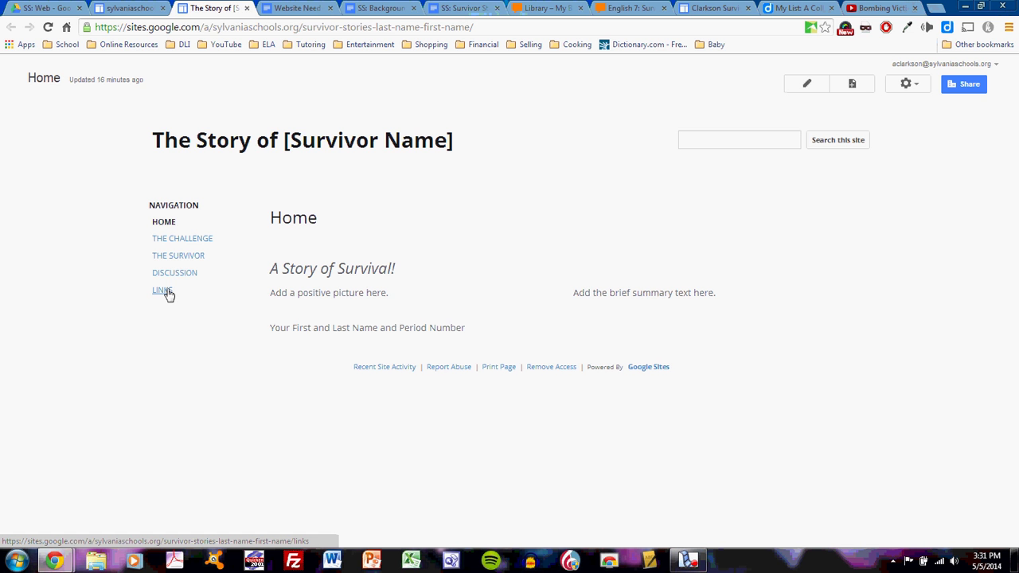
click(178, 243)
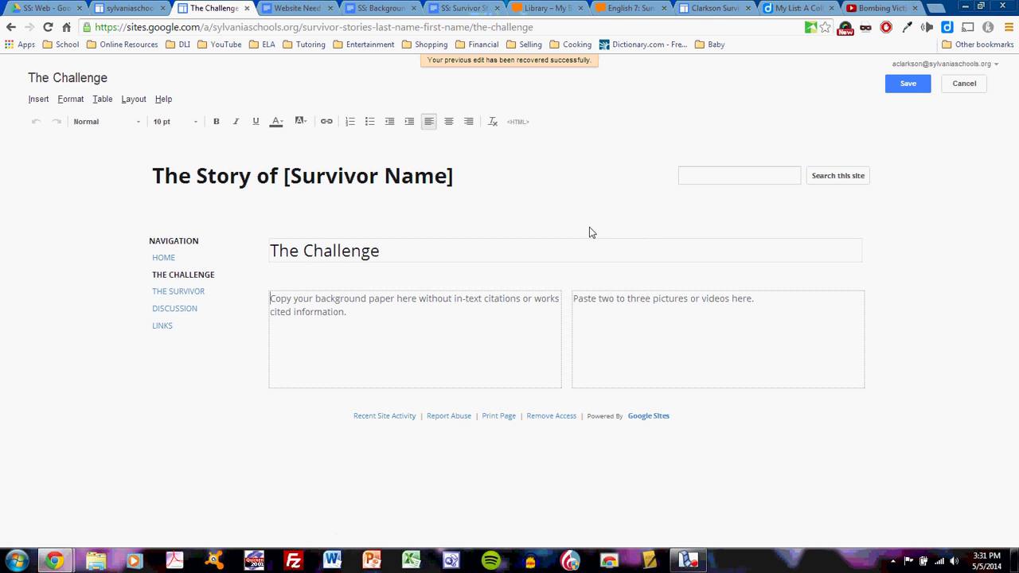
click(711, 8)
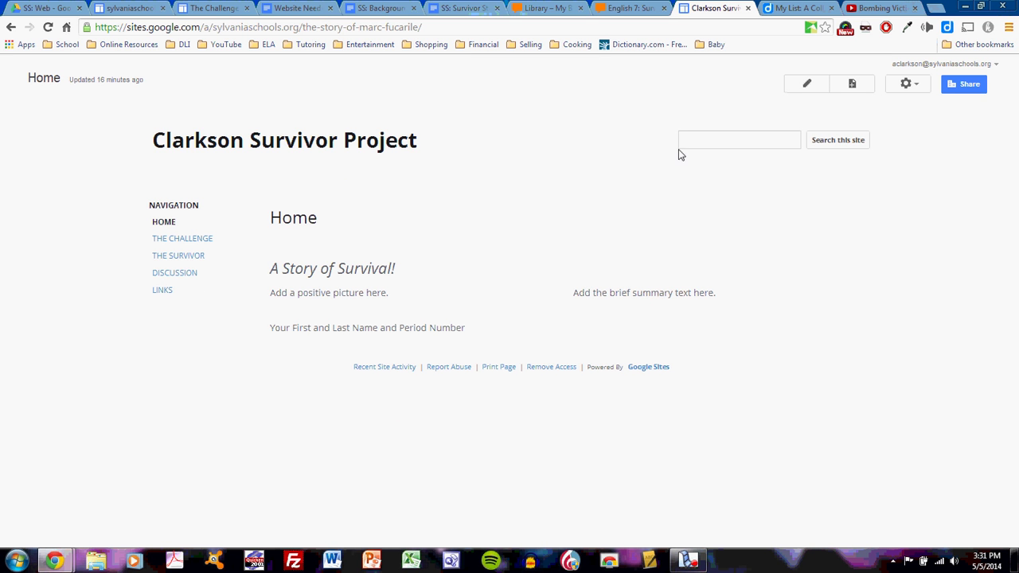
- Rename the site to 'The Story of Marc Fucarile' in Manage site and save it
click(905, 84)
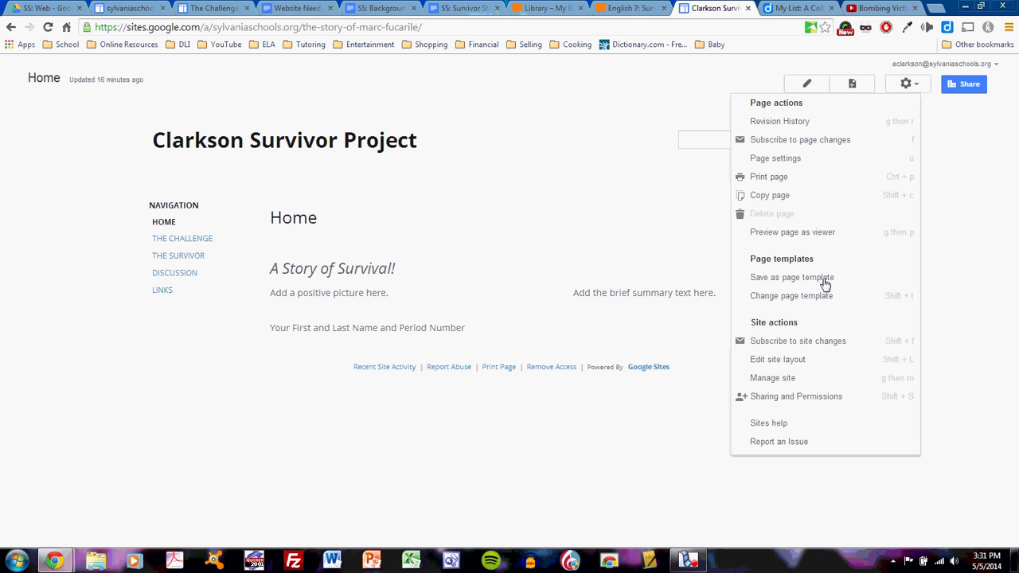
click(805, 380)
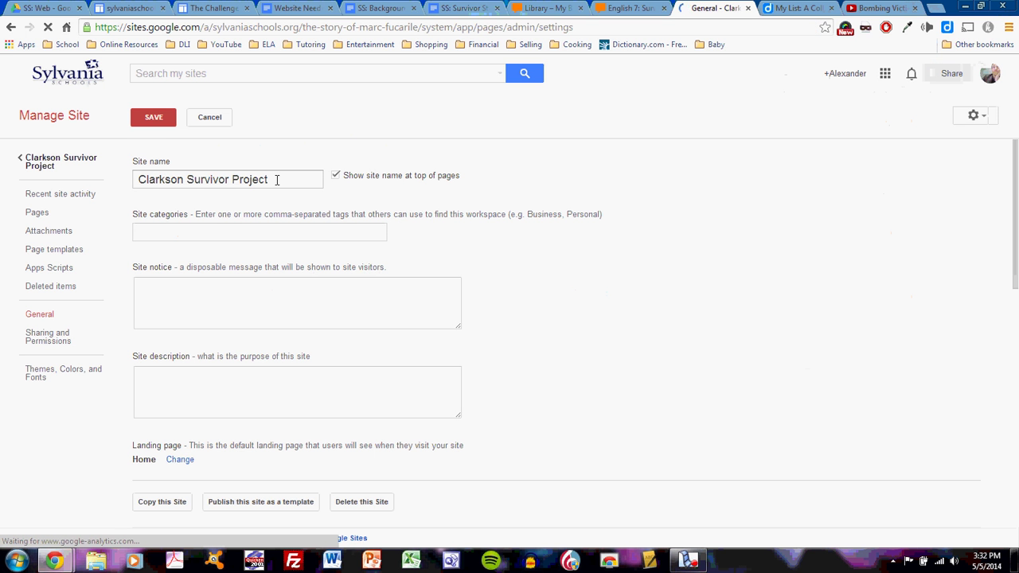
drag(276, 178, 109, 174)
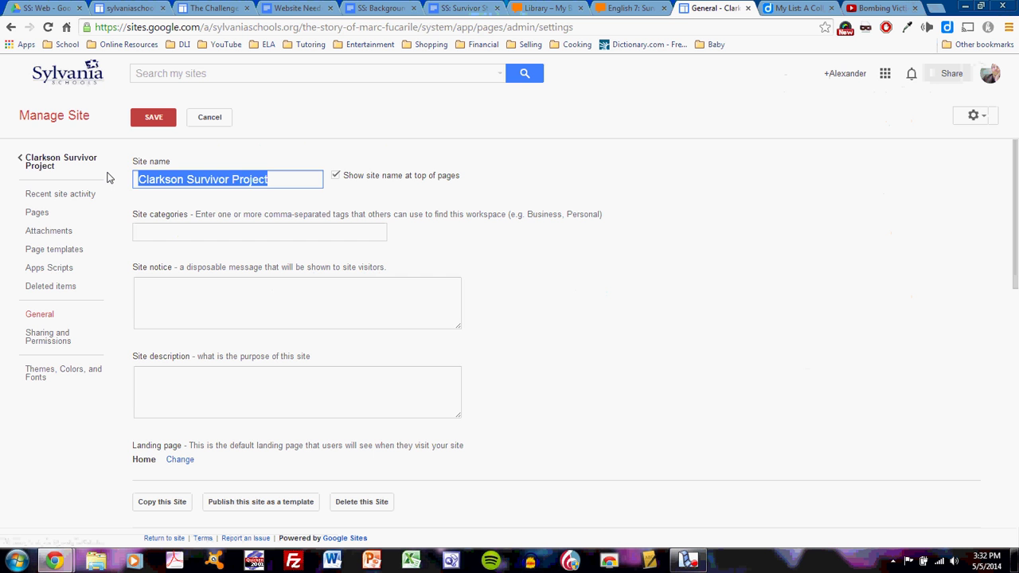
text(The Story of)
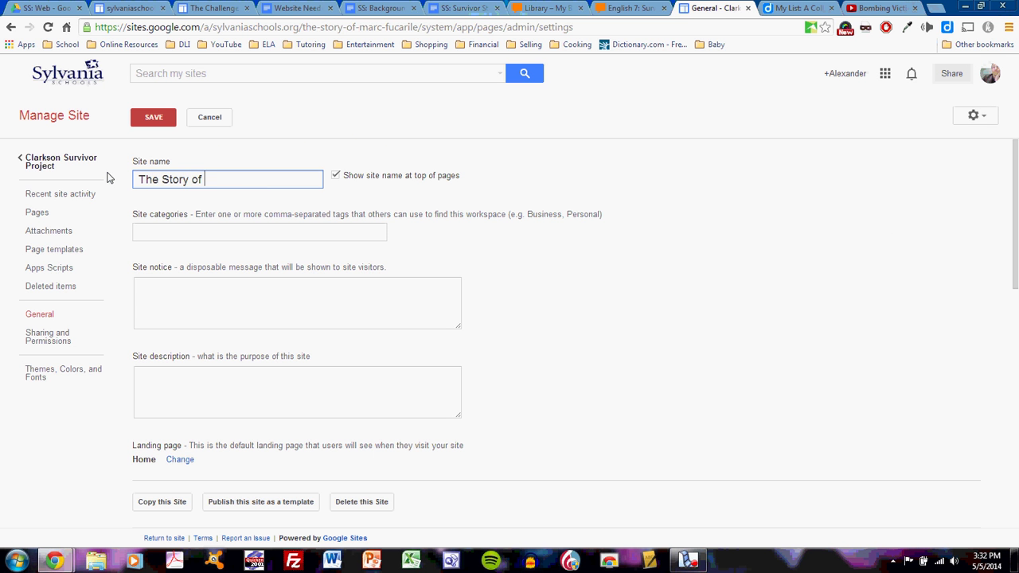
text( Marc Fucarile)
click(163, 121)
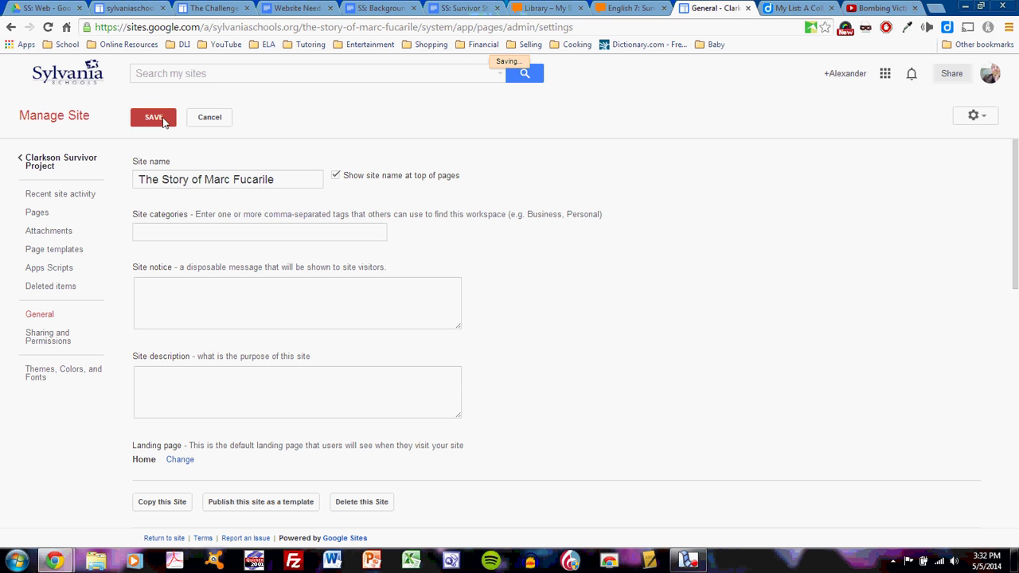
- Open the Home page for editing with the caret in the picture box, then bring up the Diigo research list
click(85, 163)
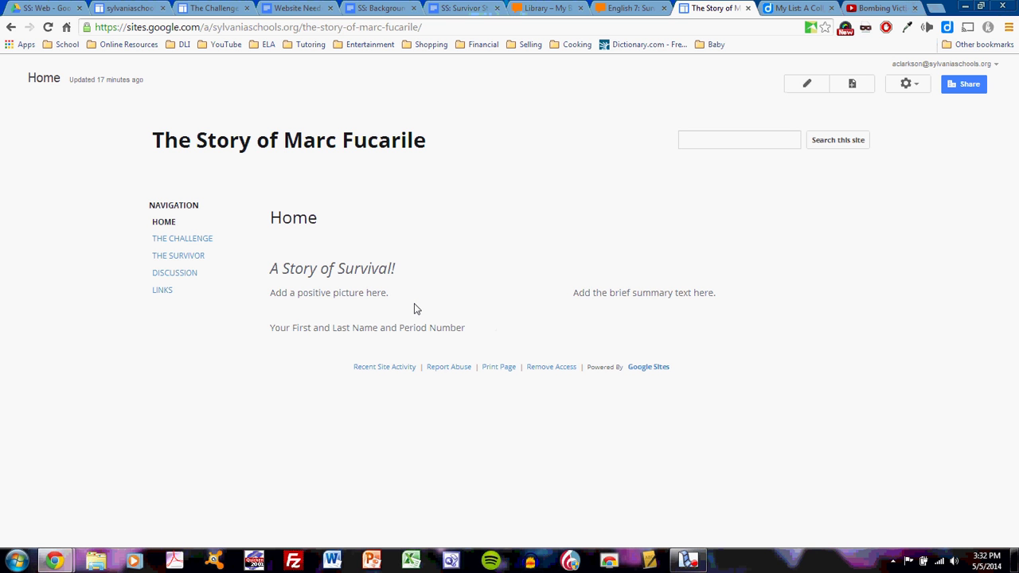
click(812, 92)
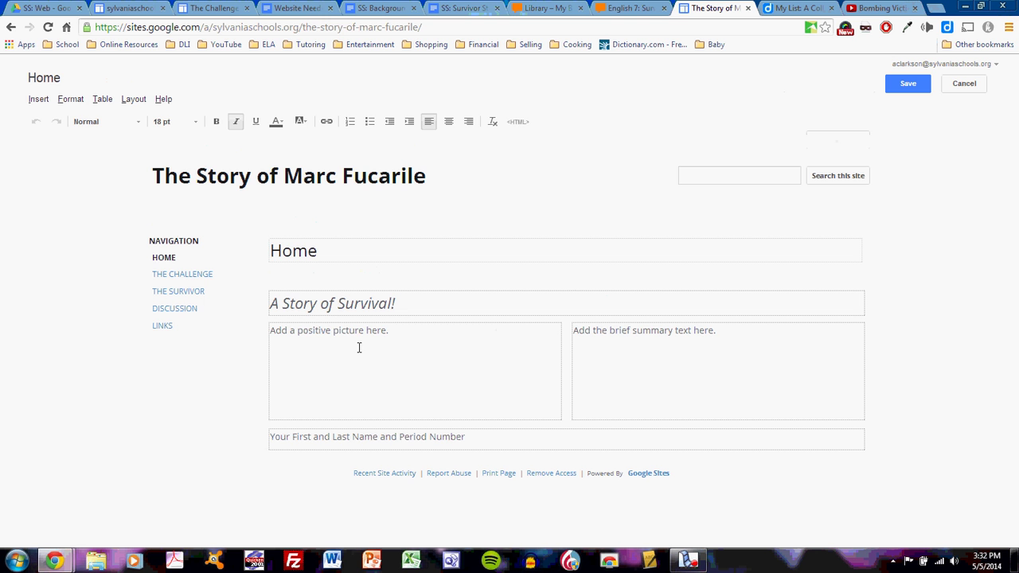
click(398, 334)
click(794, 8)
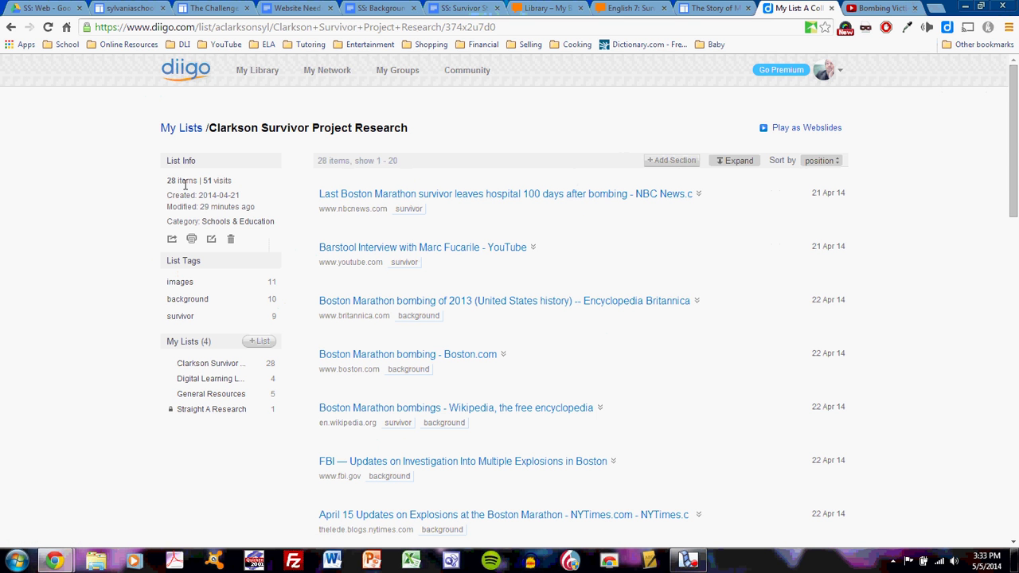
- Filter the Diigo research list to the images tag and expand the bookmark descriptions
click(188, 285)
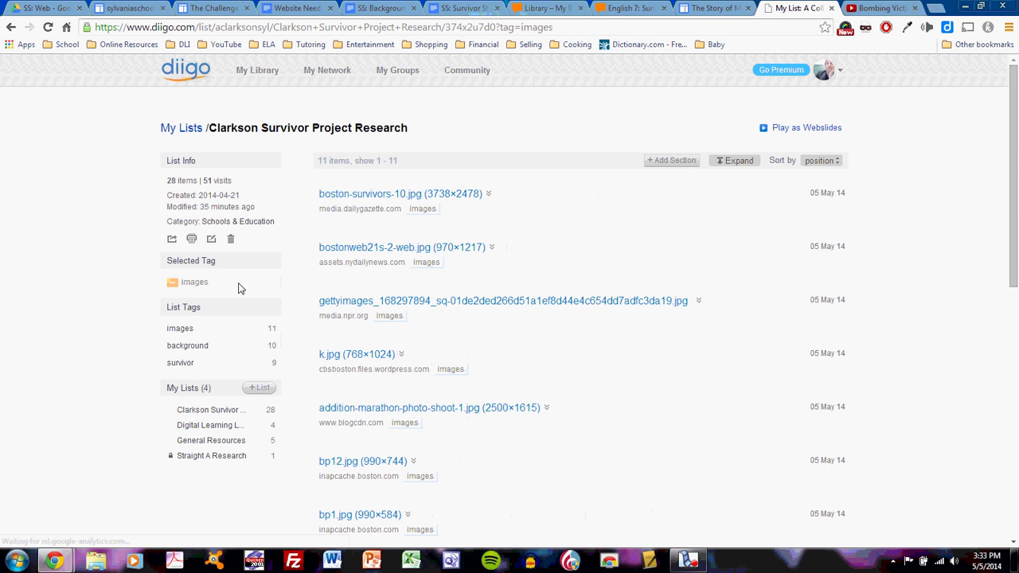
scroll(541, 227, down, 1)
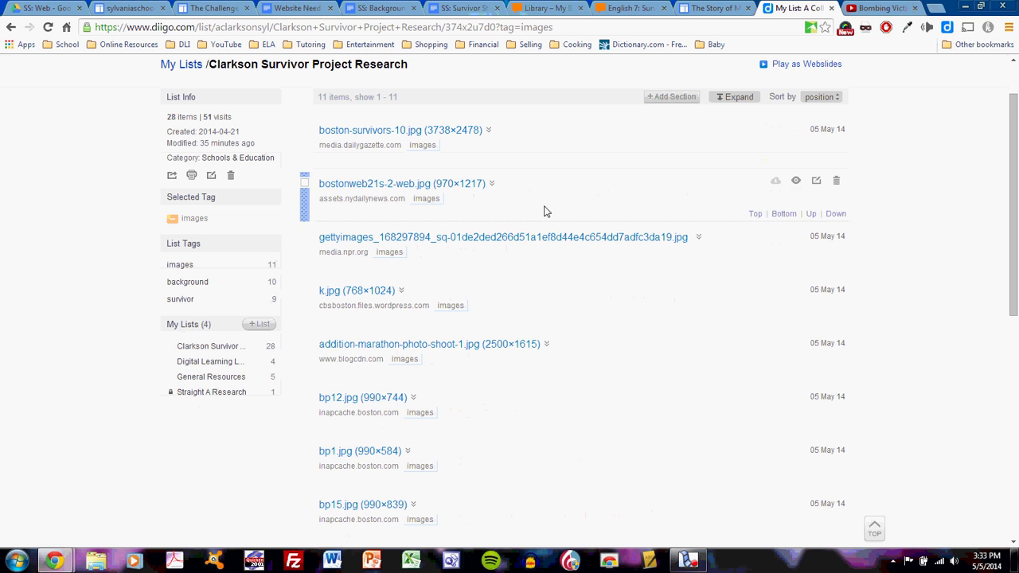
click(732, 104)
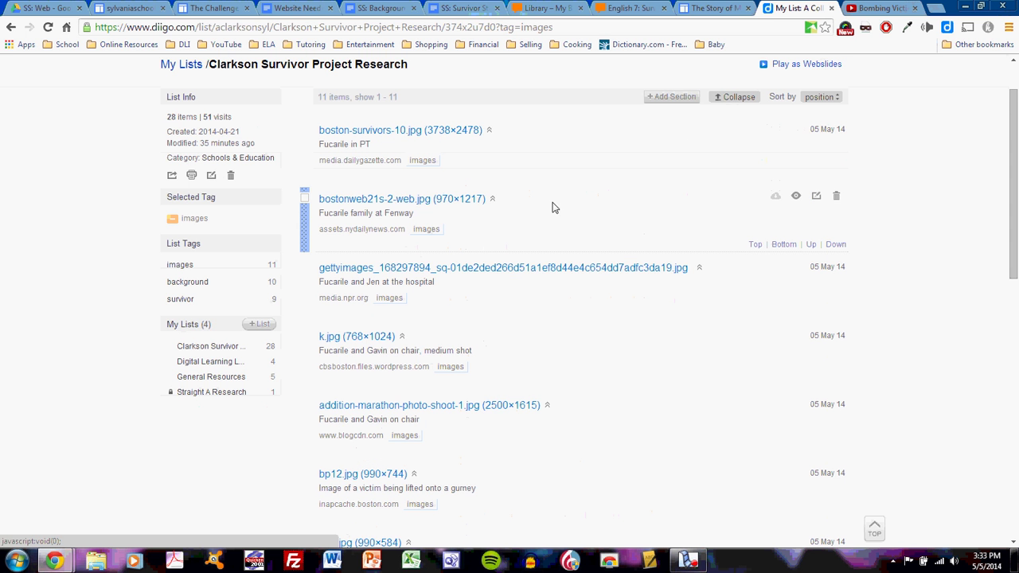
scroll(528, 193, down, 1)
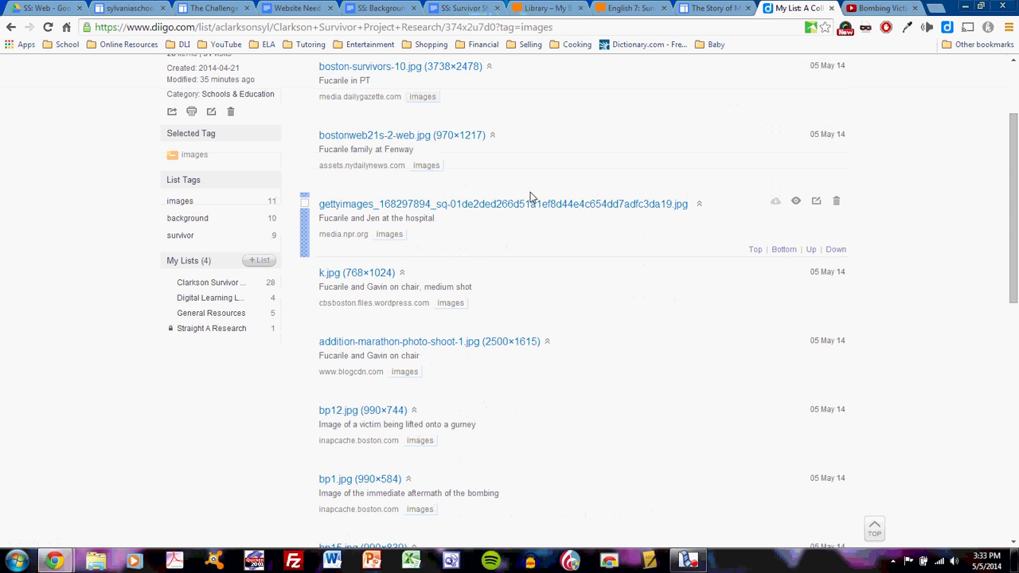
scroll(530, 196, down, 1)
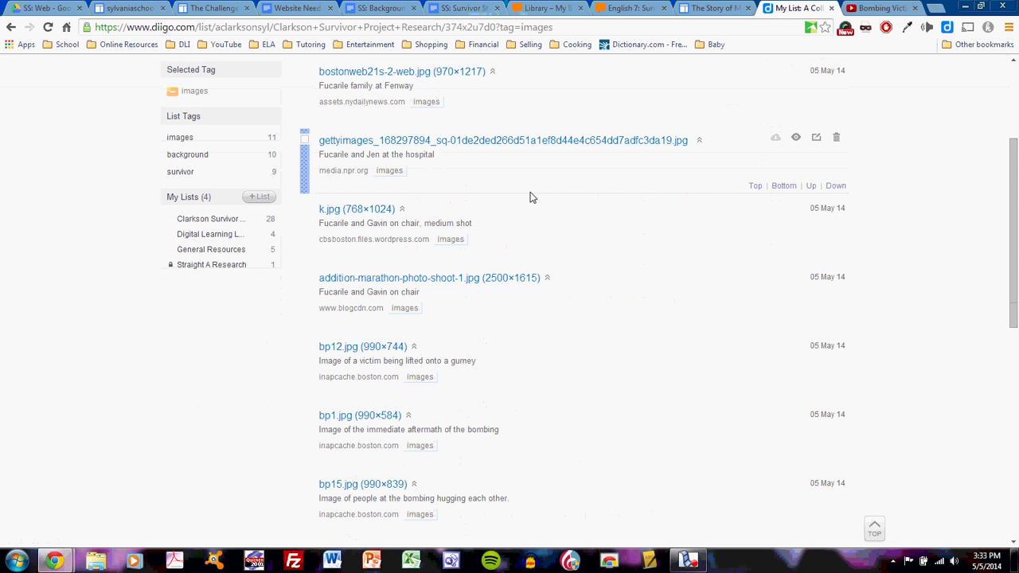
scroll(531, 196, up, 1)
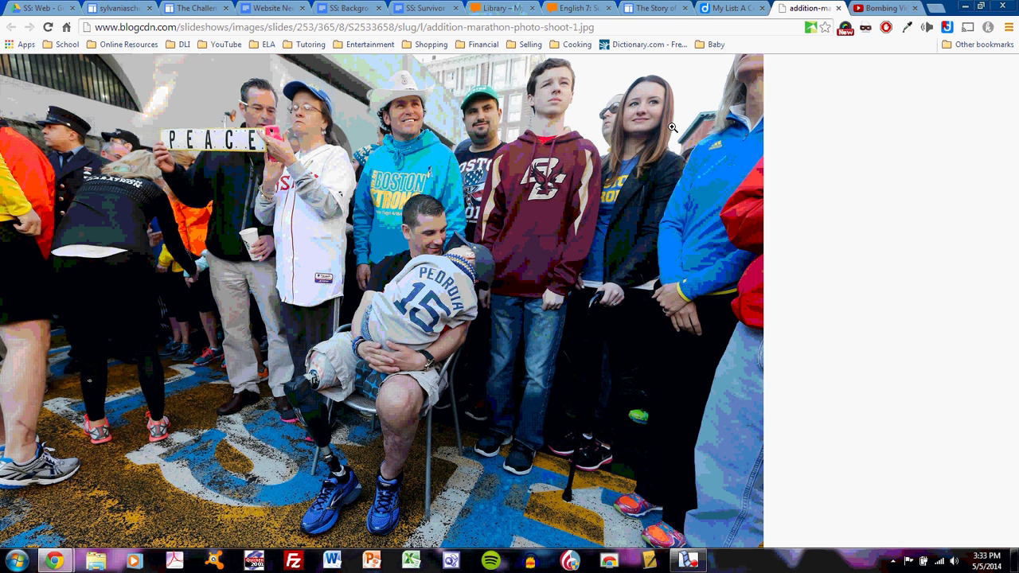
- Drag the marathon photo onto the Home page's positive-picture box
drag(672, 128, 389, 349)
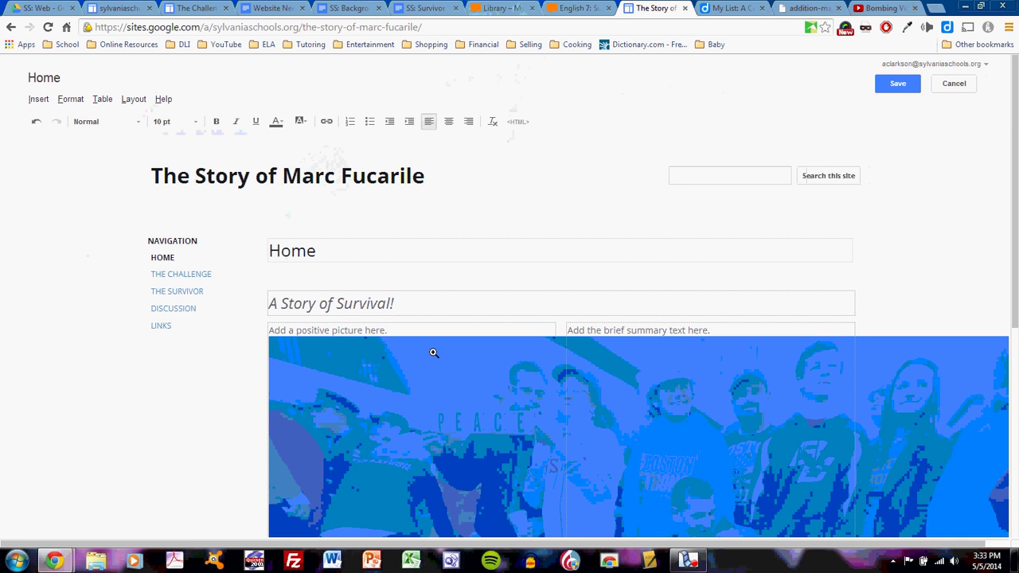
scroll(433, 353, down, 5)
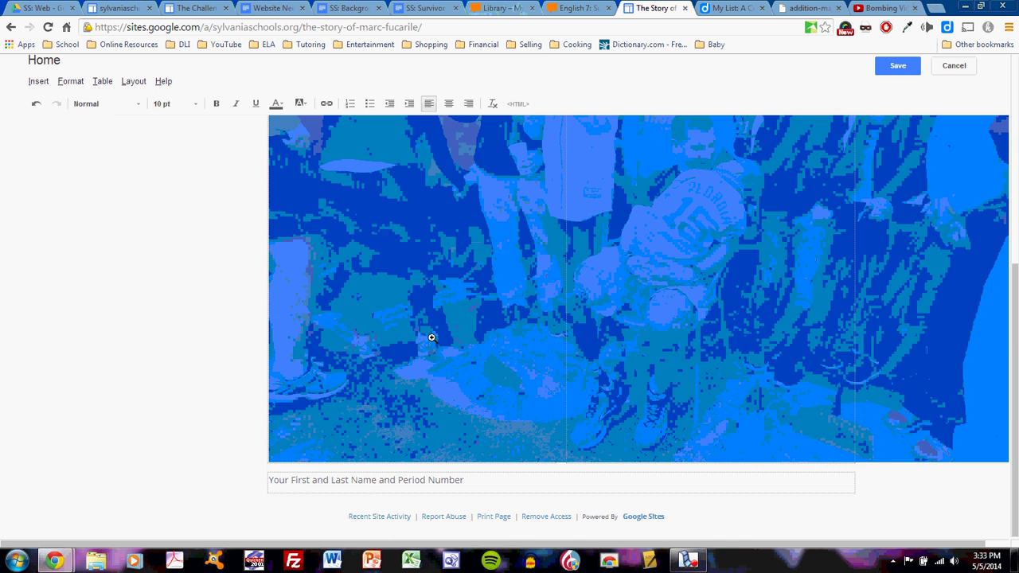
scroll(431, 337, up, 5)
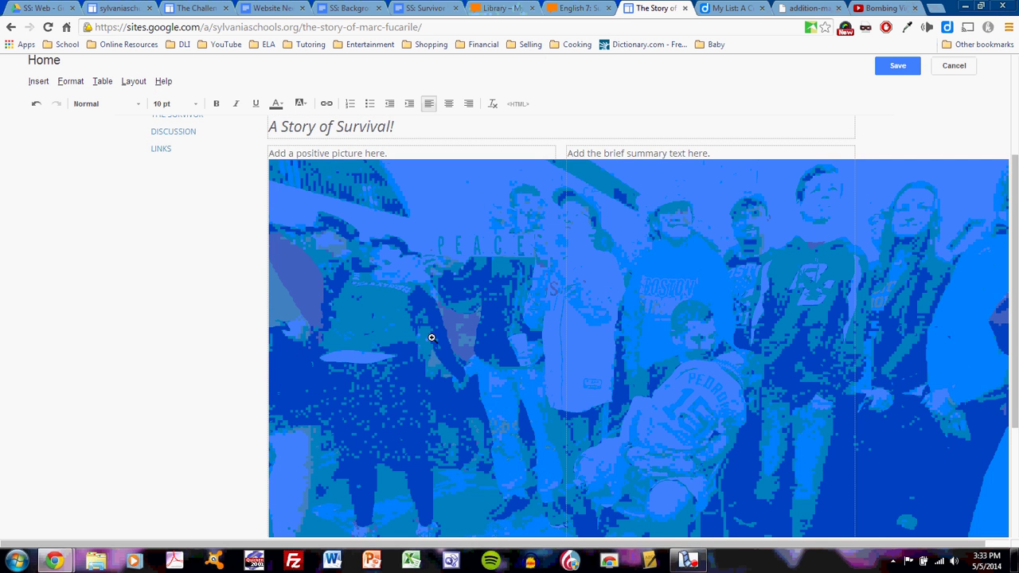
- Resize the inserted photo to large and center it in its cell
click(437, 253)
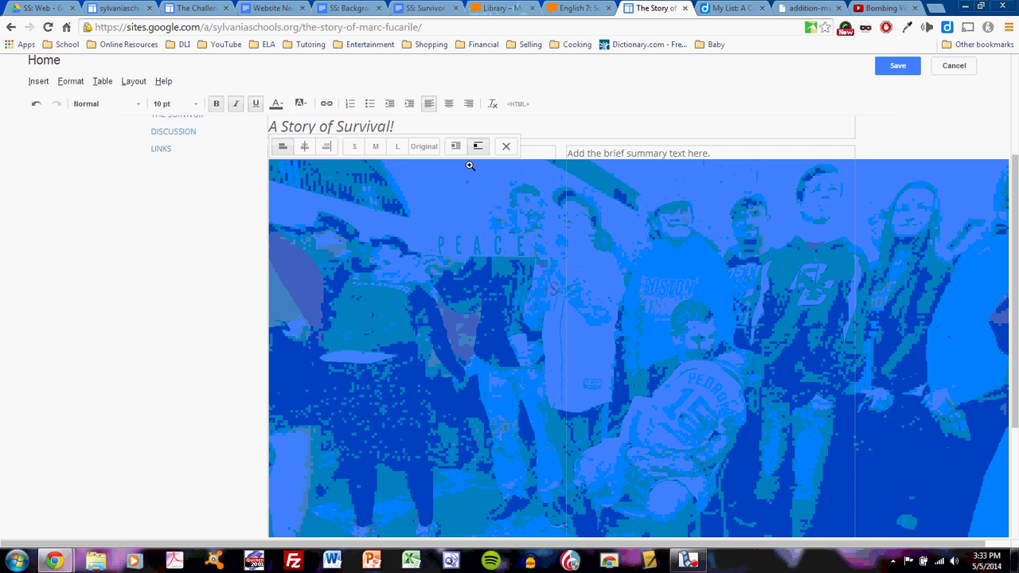
click(355, 147)
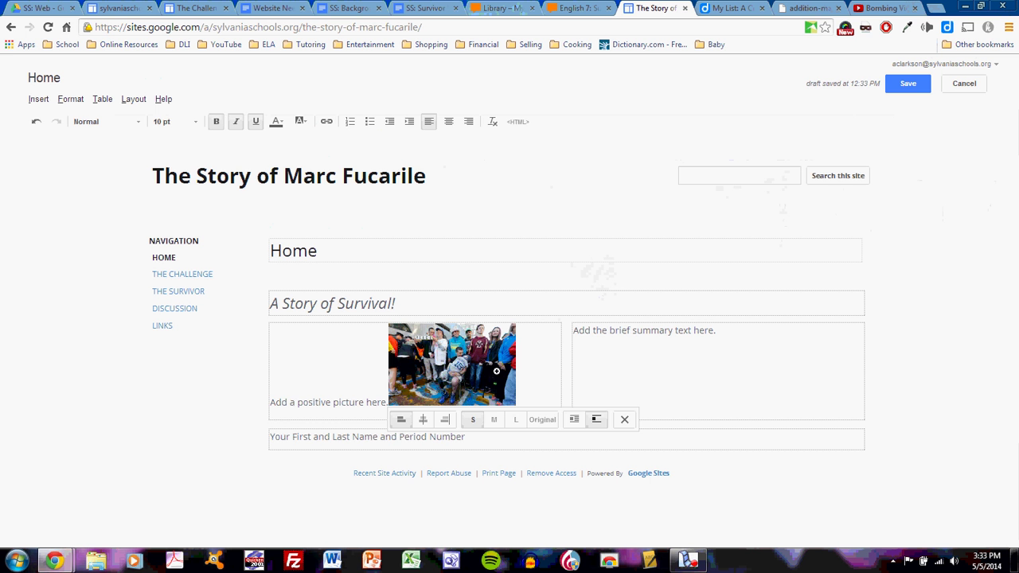
click(493, 420)
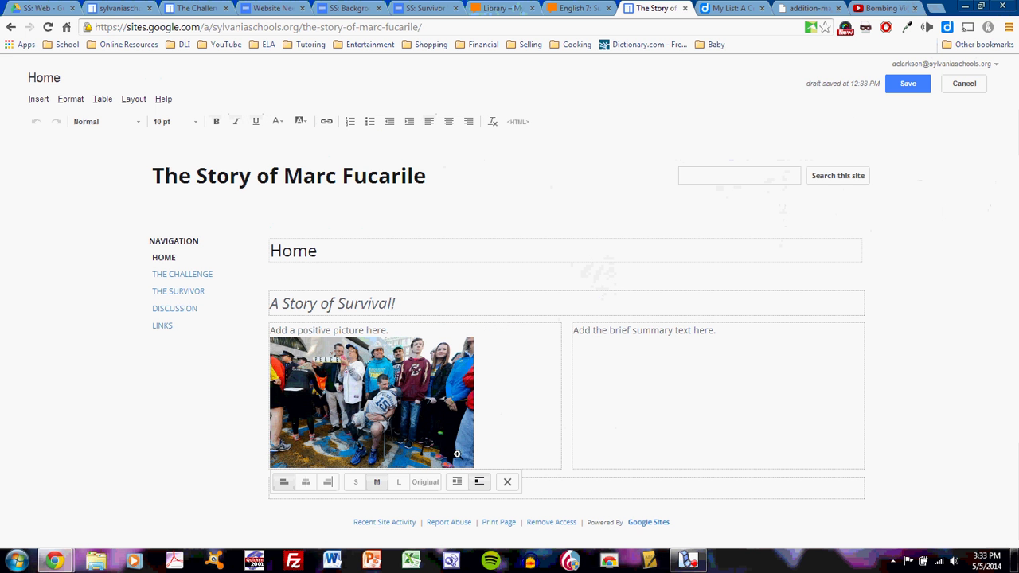
click(399, 481)
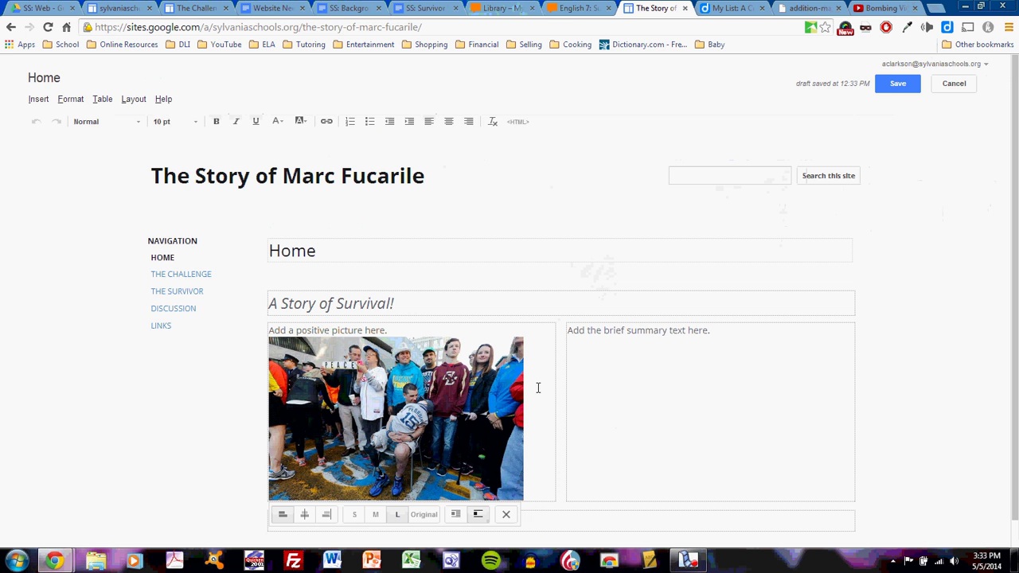
scroll(533, 386, down, 1)
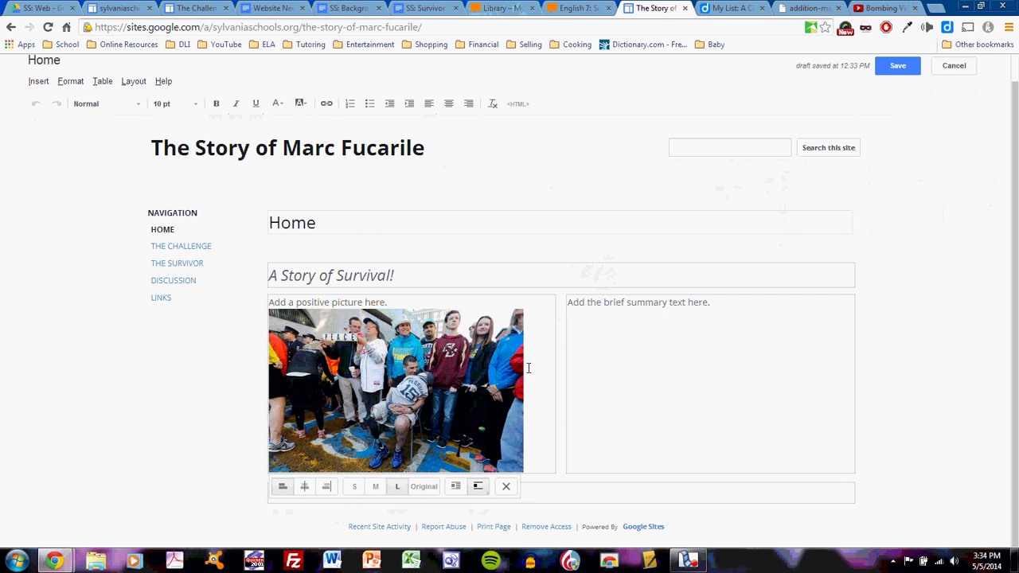
click(305, 487)
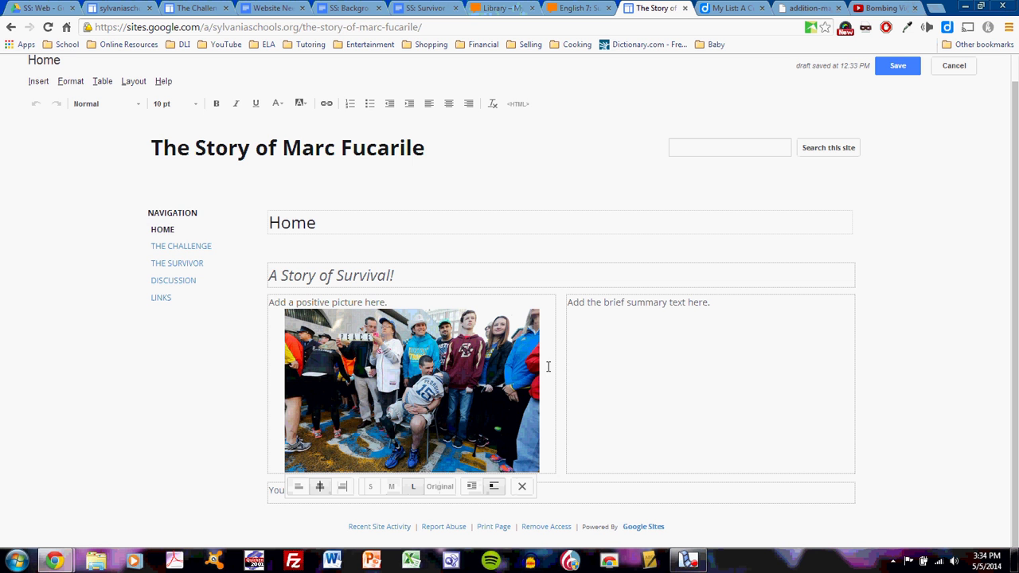
- Replace 'Add a positive picture here.' with a caption about the survivor and his son celebrating recovery
click(549, 427)
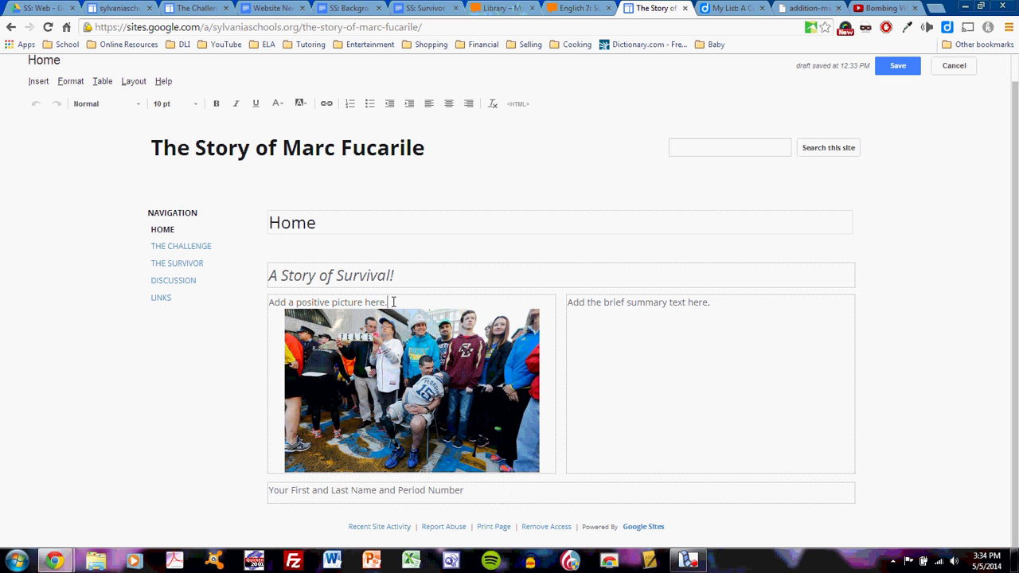
drag(388, 302, 255, 299)
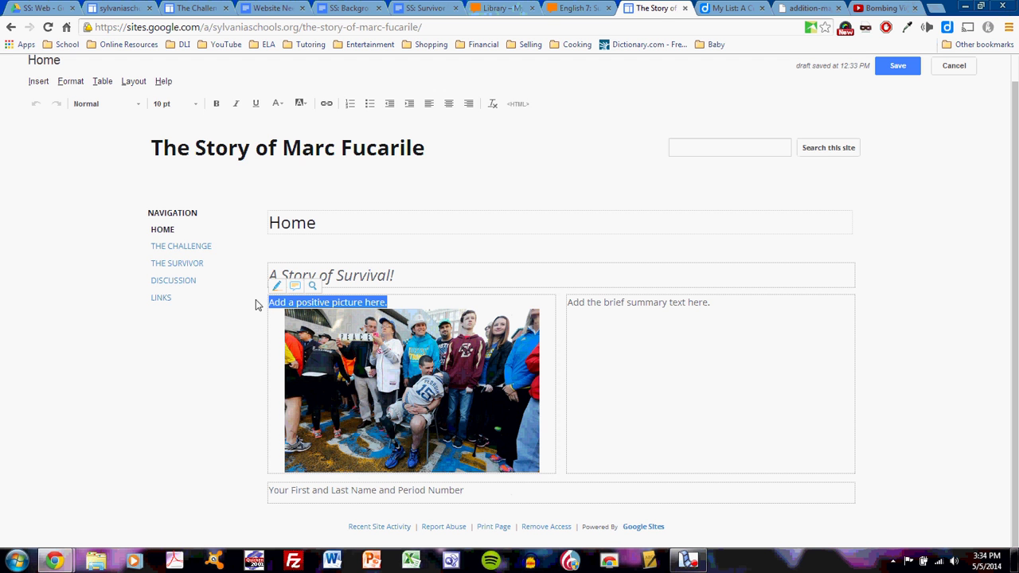
key(BackSpace)
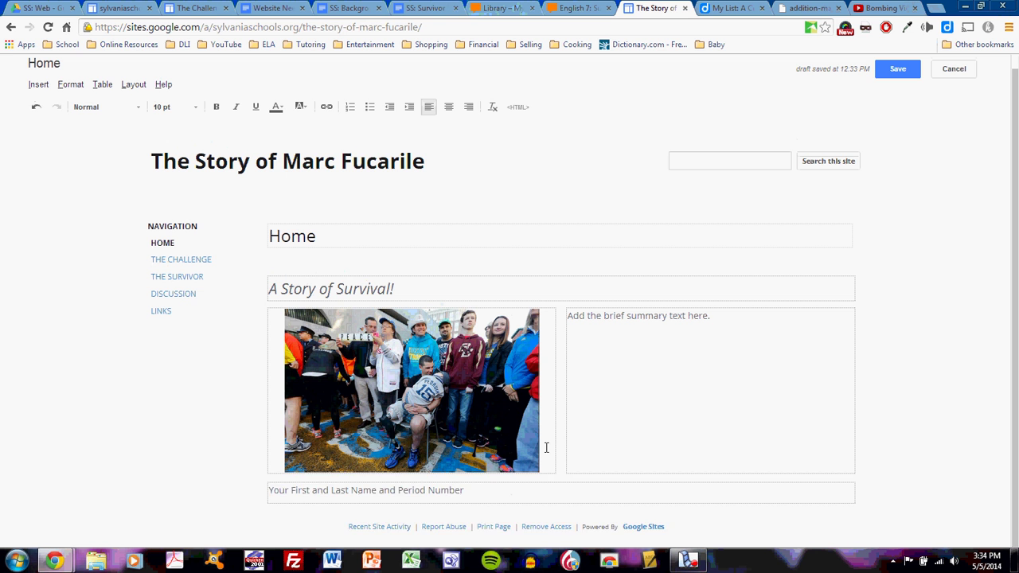
key(Return)
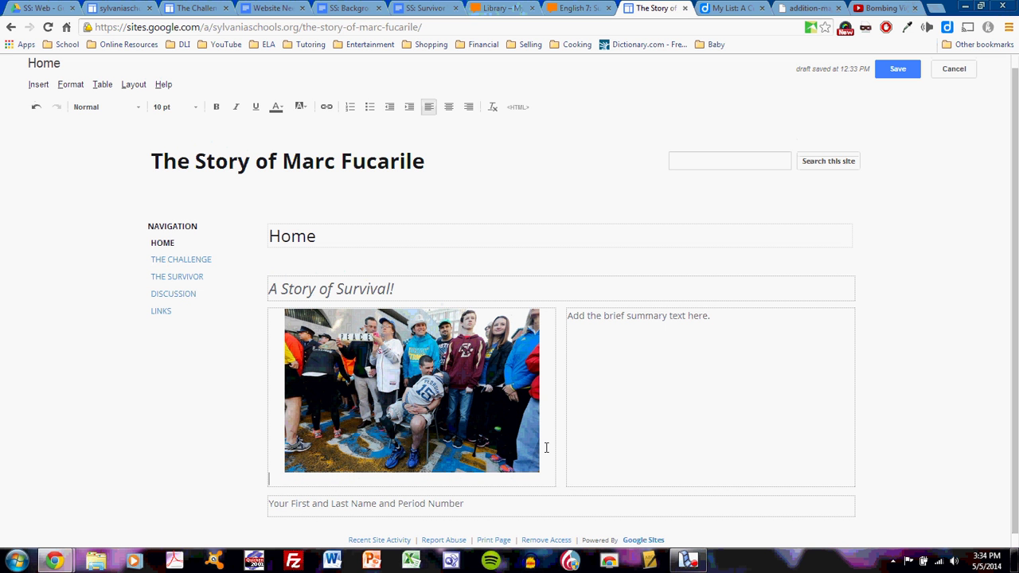
text(Marc Fucarile and his son Ga)
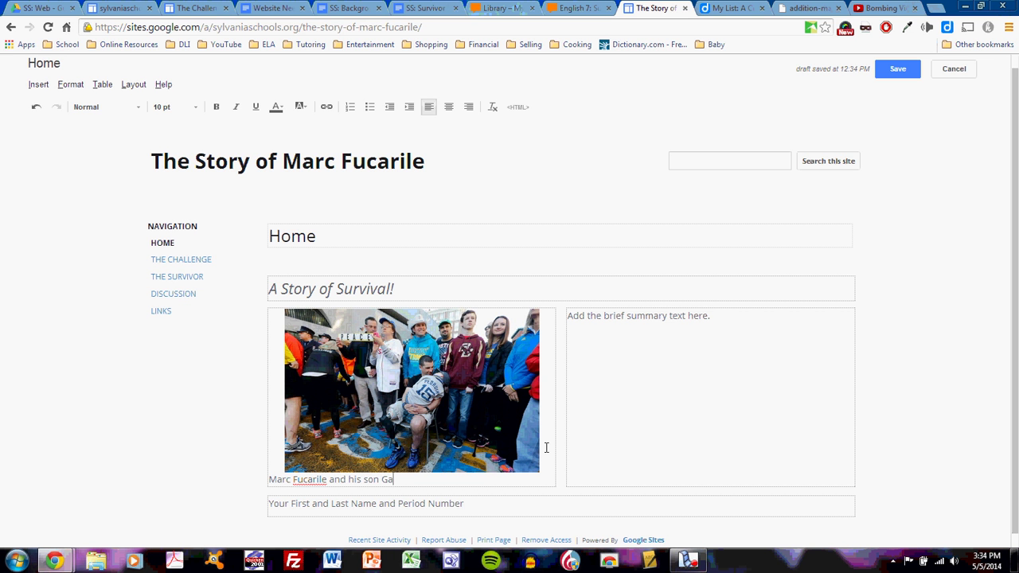
text(vin enjoy a moment celbrating their)
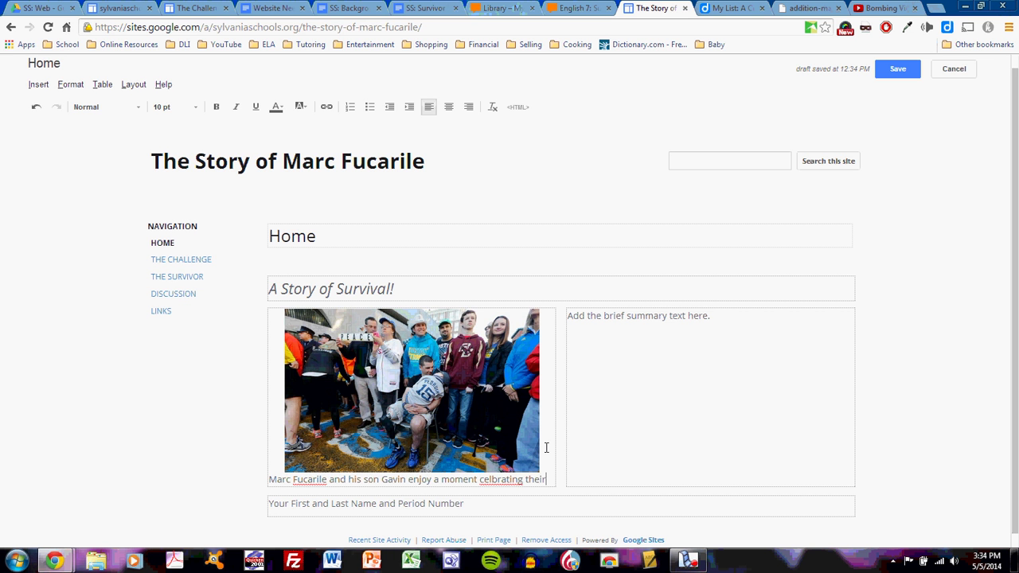
text( recovery fro)
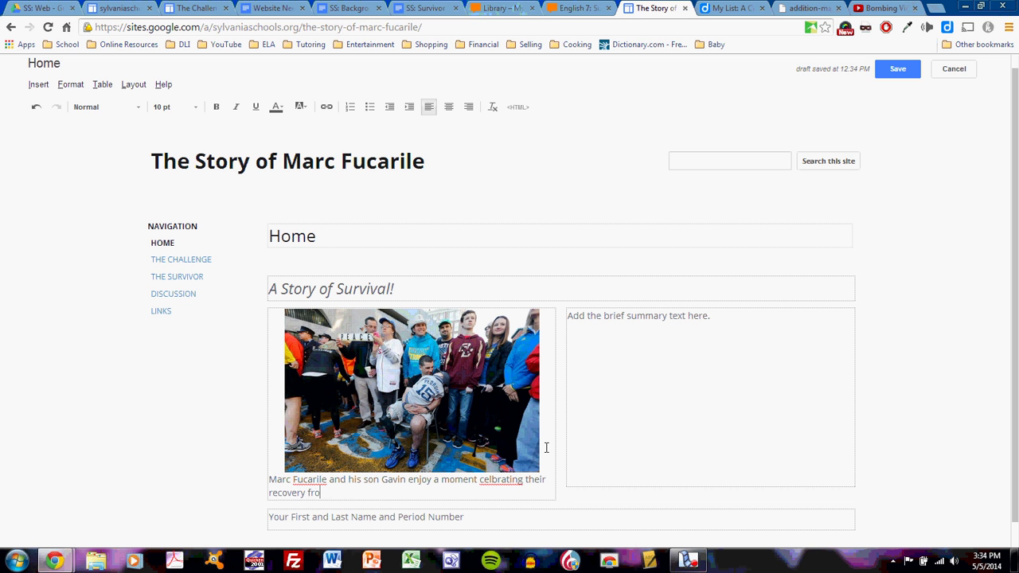
text(m the bombings.)
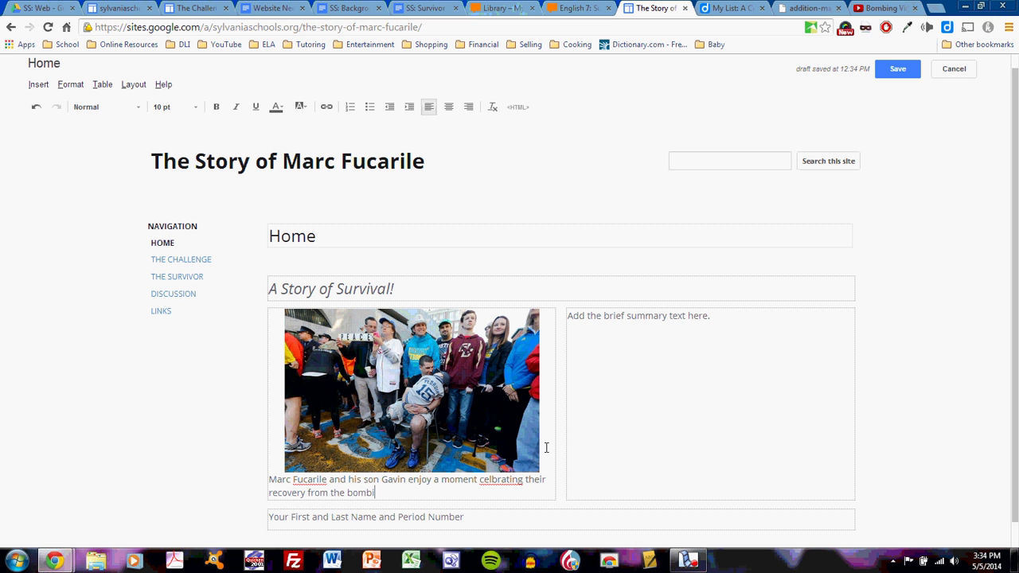
- Correct 'celbrating' to 'celebrating' and center the caption under the photo
click(494, 480)
text(e)
drag(425, 494, 255, 479)
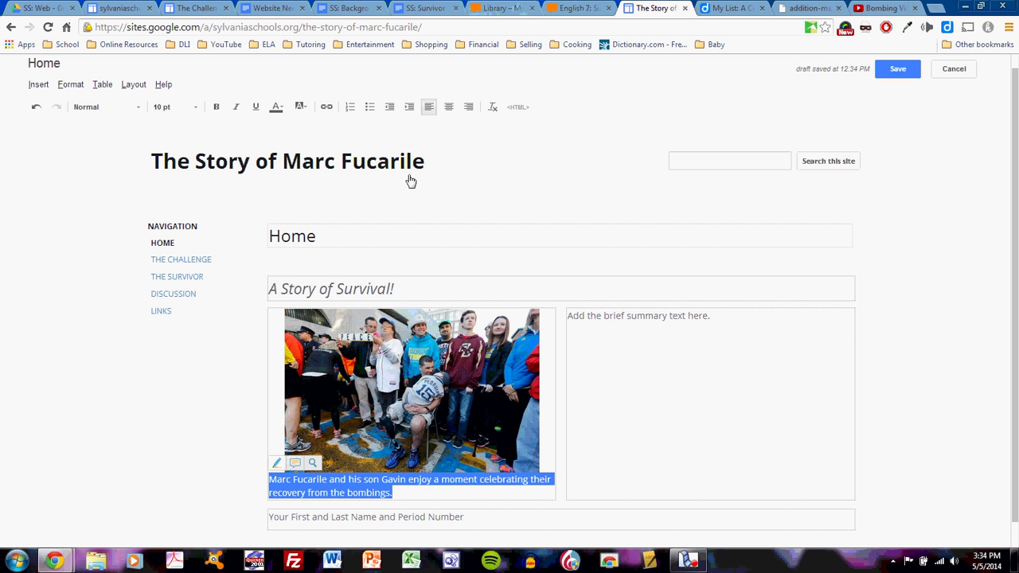
click(448, 106)
click(548, 453)
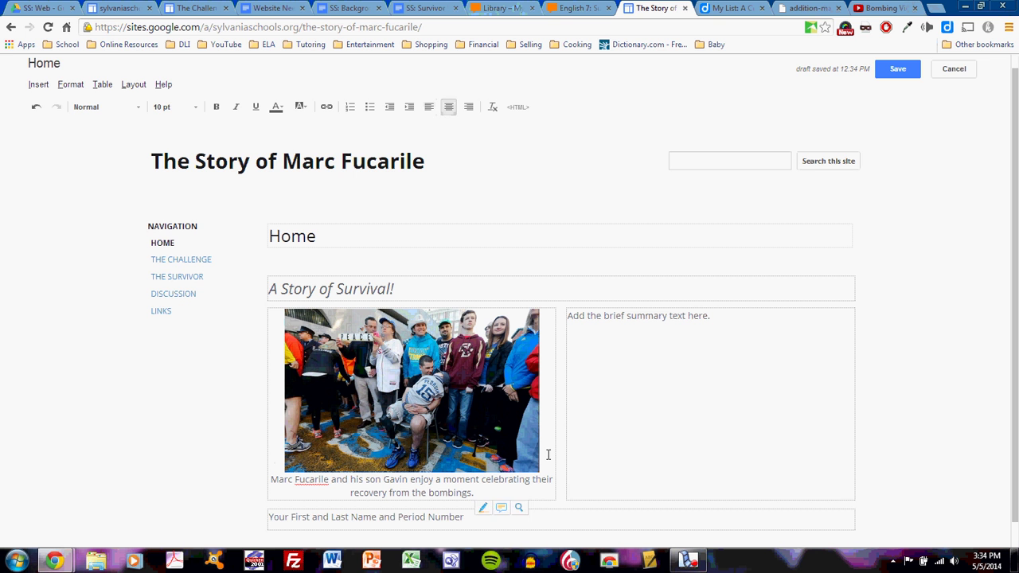
- Save and reopen the Home page, then fill the name line with the student's name and 'Period 0'
click(885, 72)
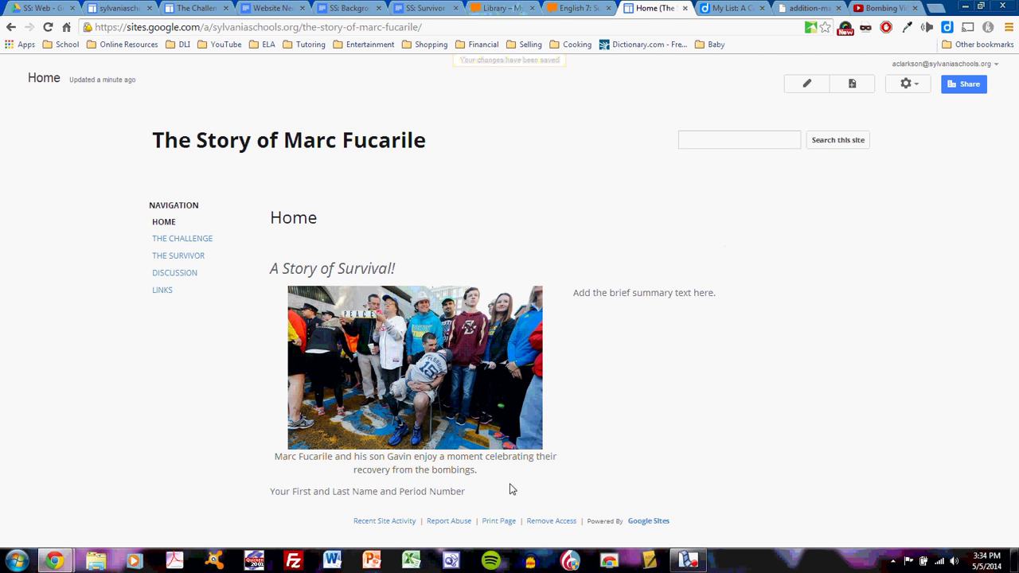
click(806, 84)
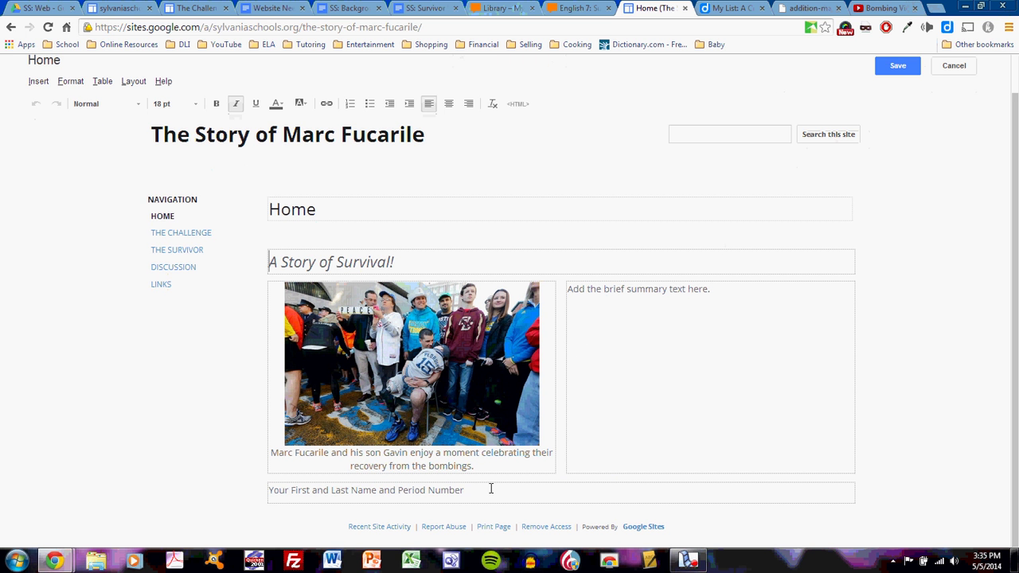
drag(490, 490, 243, 495)
text(A)
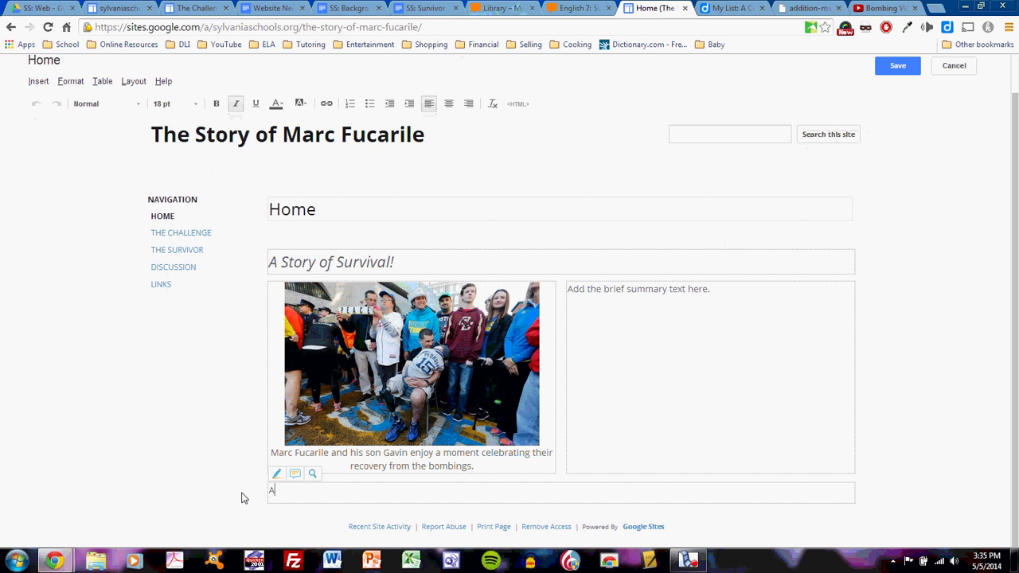
text(lexander Clarkson Perio 0)
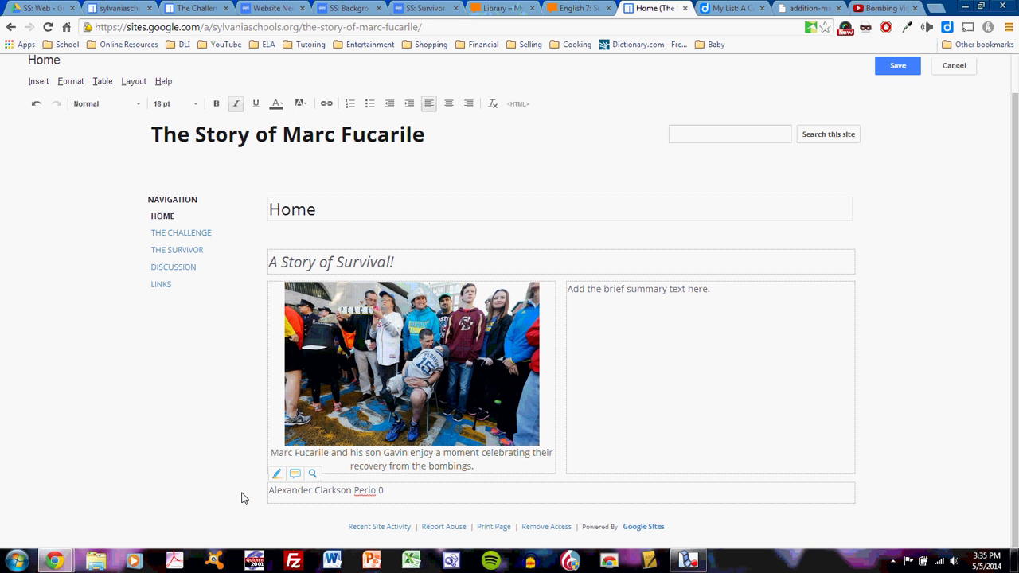
text(d)
click(723, 375)
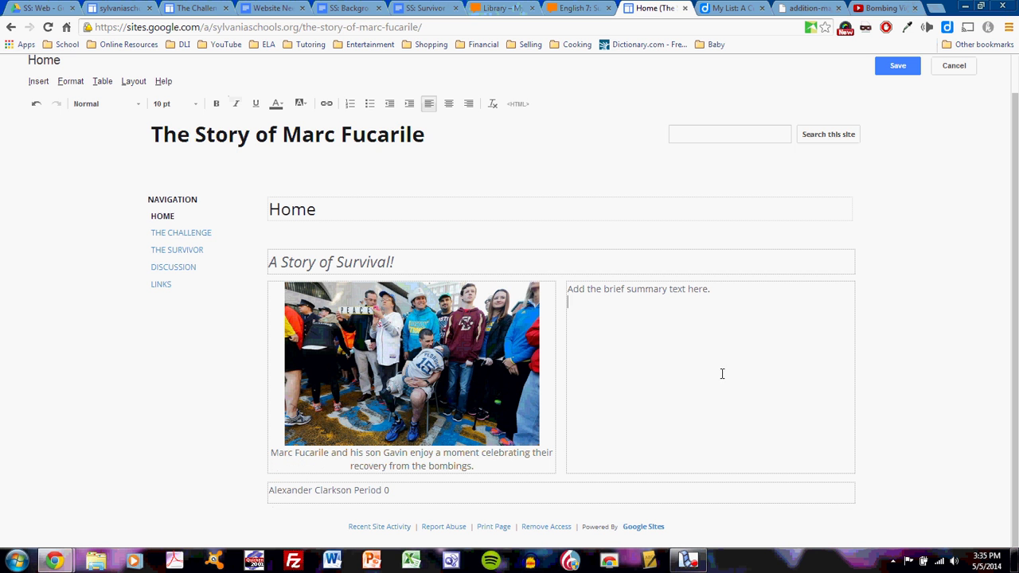
triple_click(728, 289)
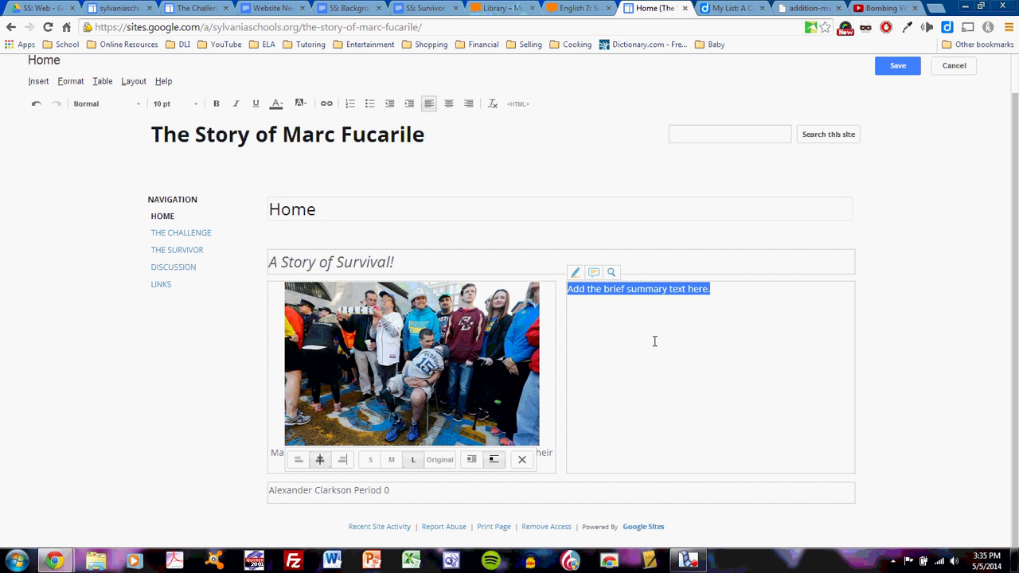
- Type the summary 'This website tells the story of Marc Fucarile, a survivor of the 2013 Boston Marathon Bombings'
text(This websi)
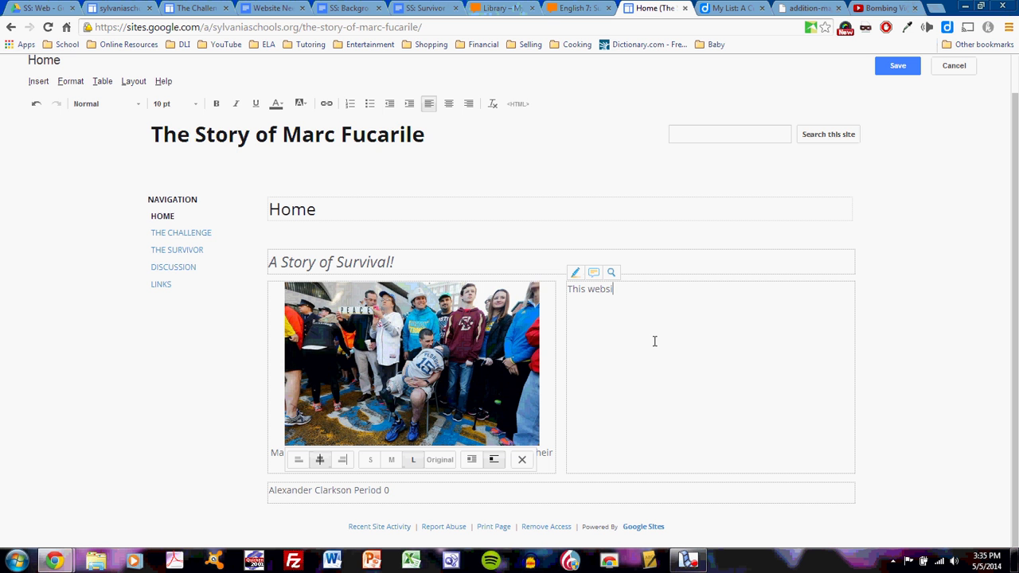
text(te tells the story of Marc Fuc)
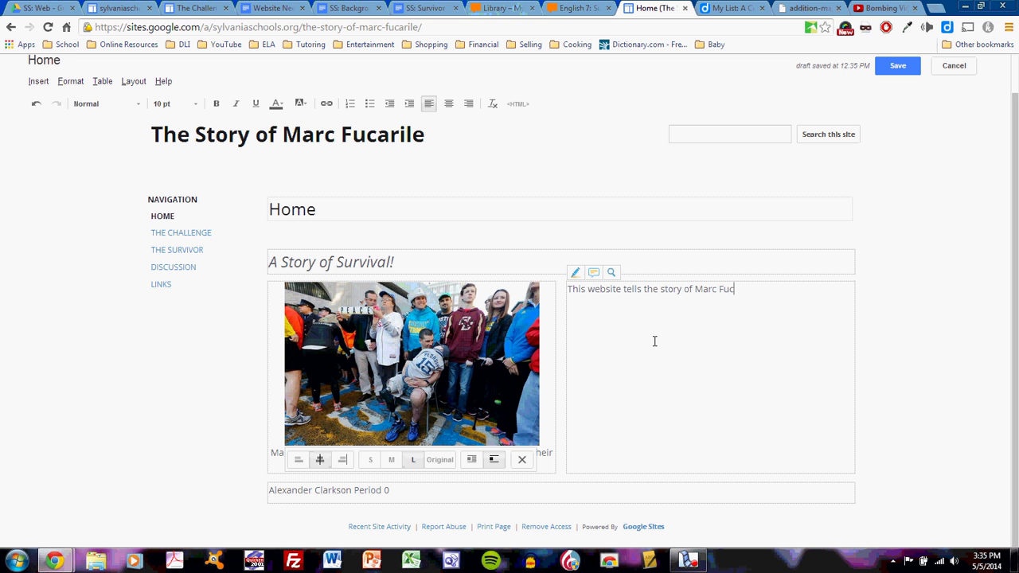
text(arile, a survivor of the 201)
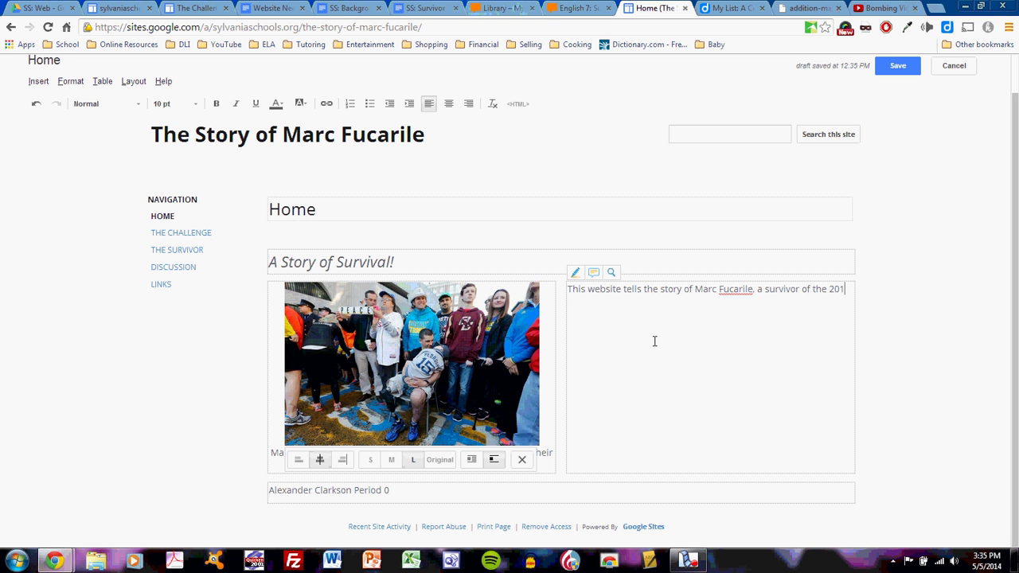
text(3 Boston Marathon Bombings.)
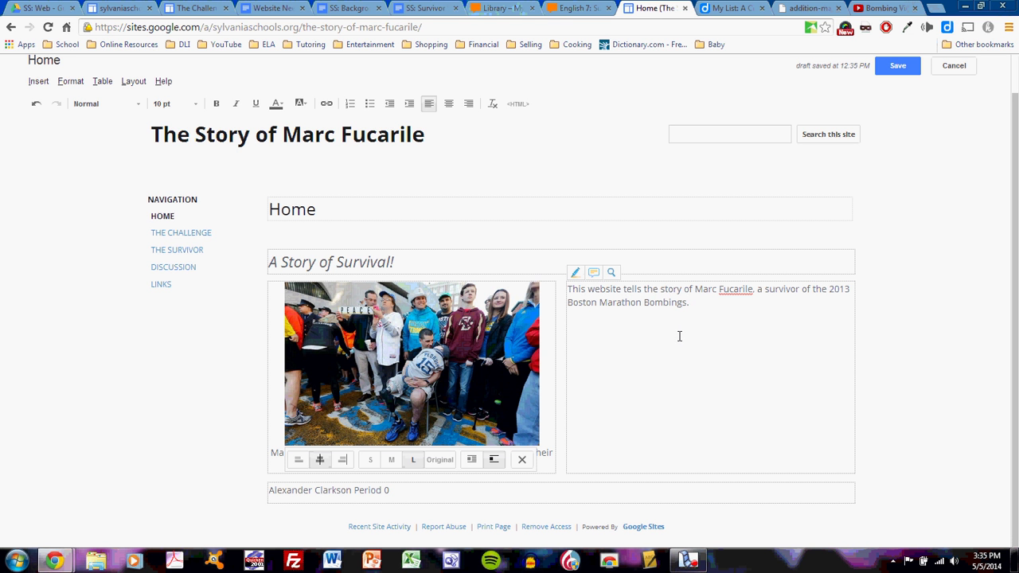
- Set the summary paragraph beside the photo to 18 pt and save the Home page
drag(703, 303, 555, 291)
click(198, 109)
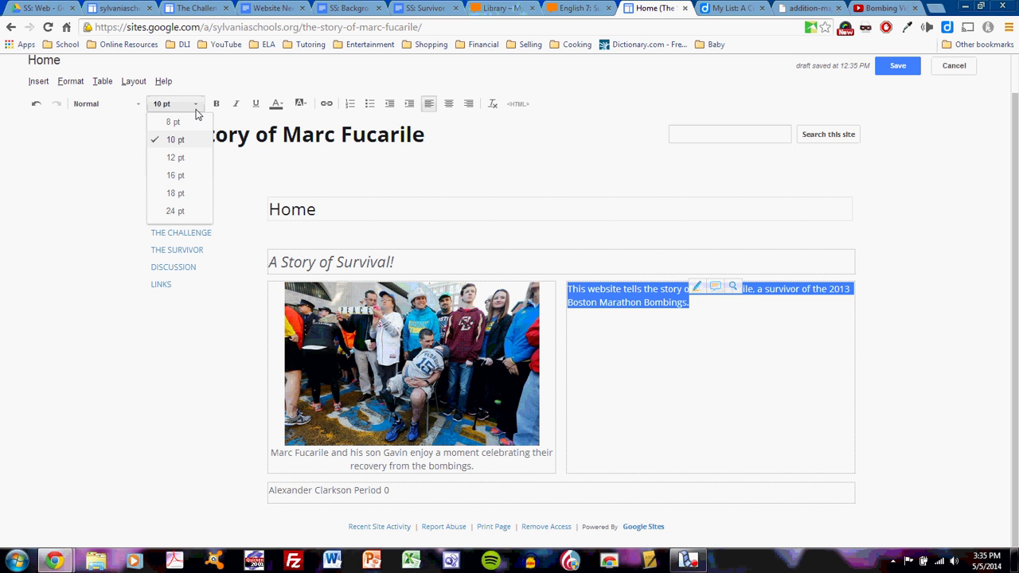
click(191, 191)
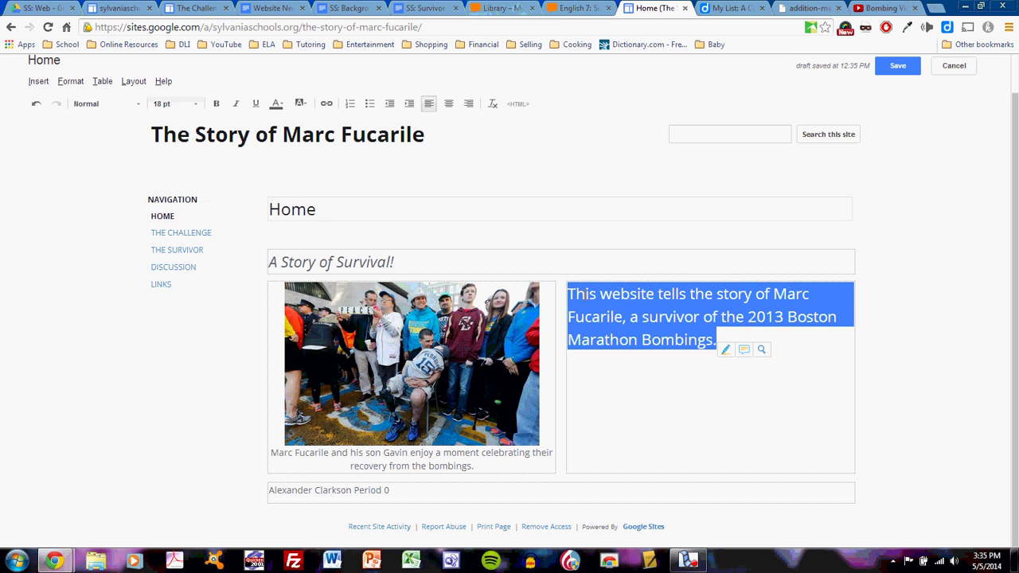
click(755, 400)
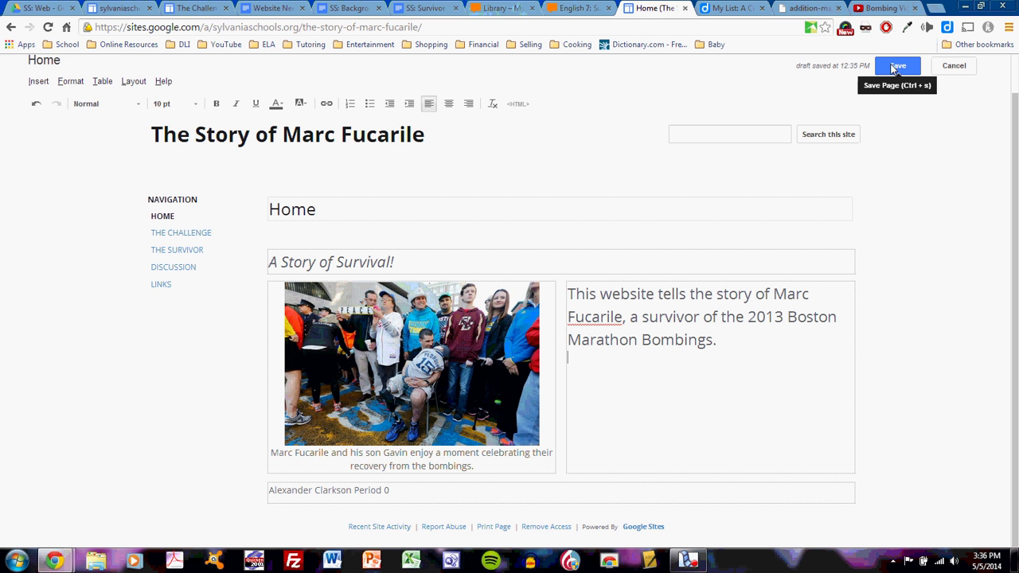
click(898, 65)
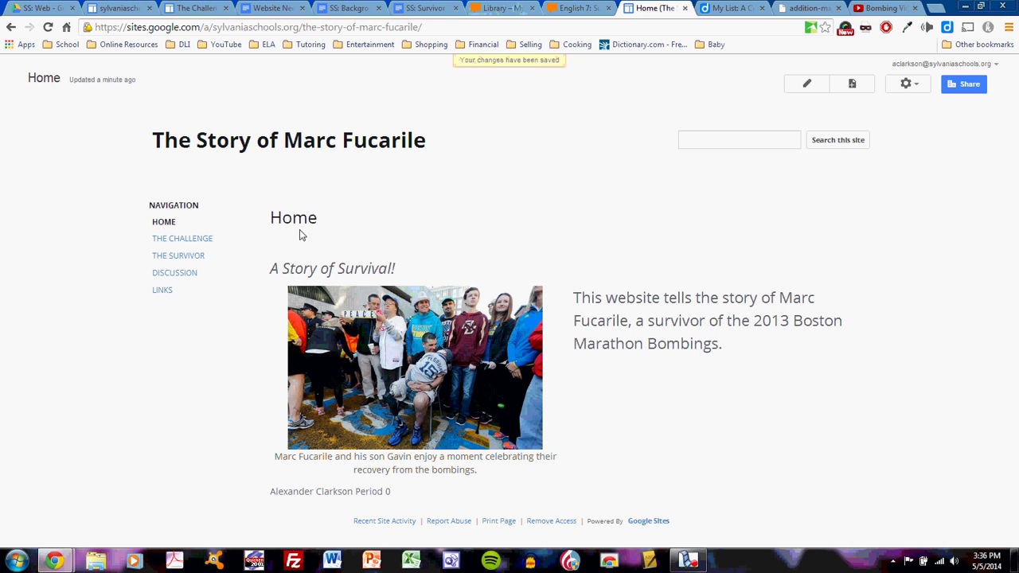
- Retitle The Challenge page's heading to '2013 Boston Marathon Bombings'
click(168, 241)
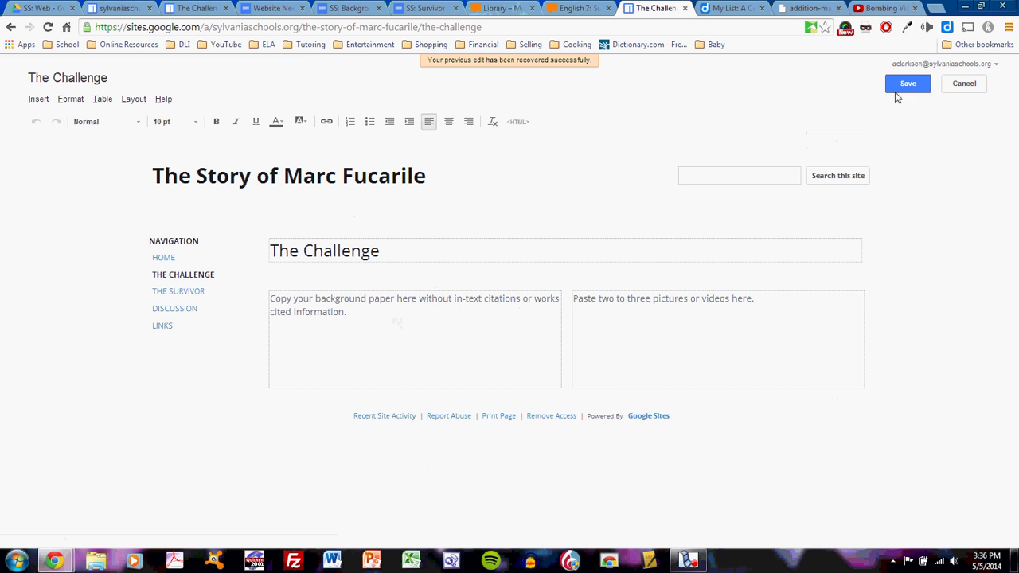
click(392, 251)
drag(391, 251, 260, 247)
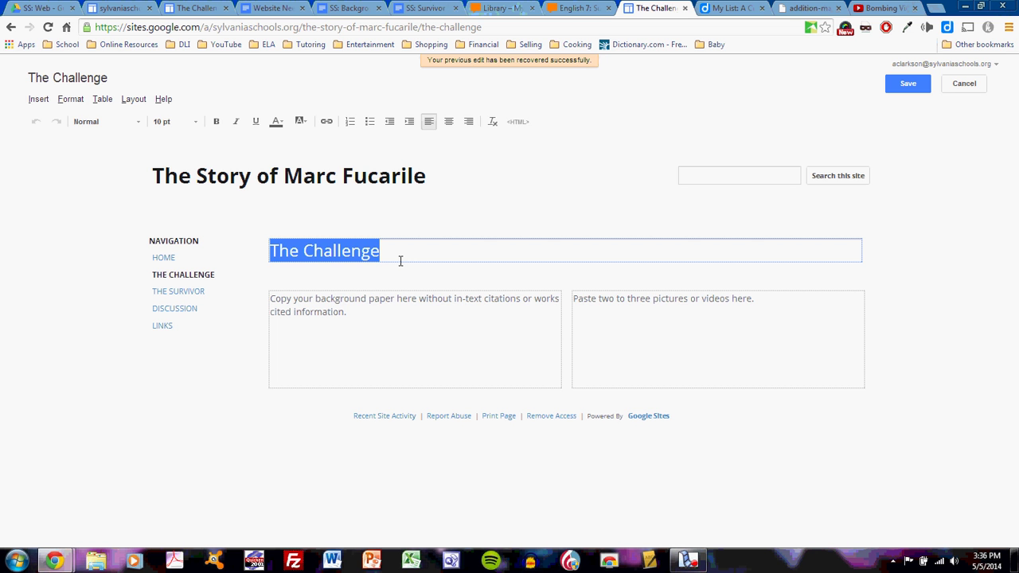
text(201)
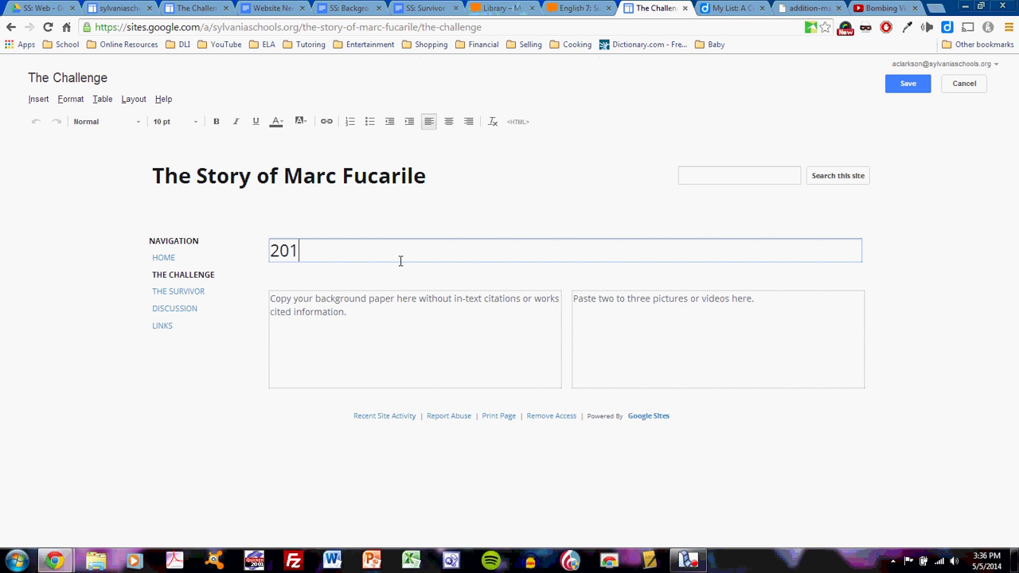
text(3 Boston )
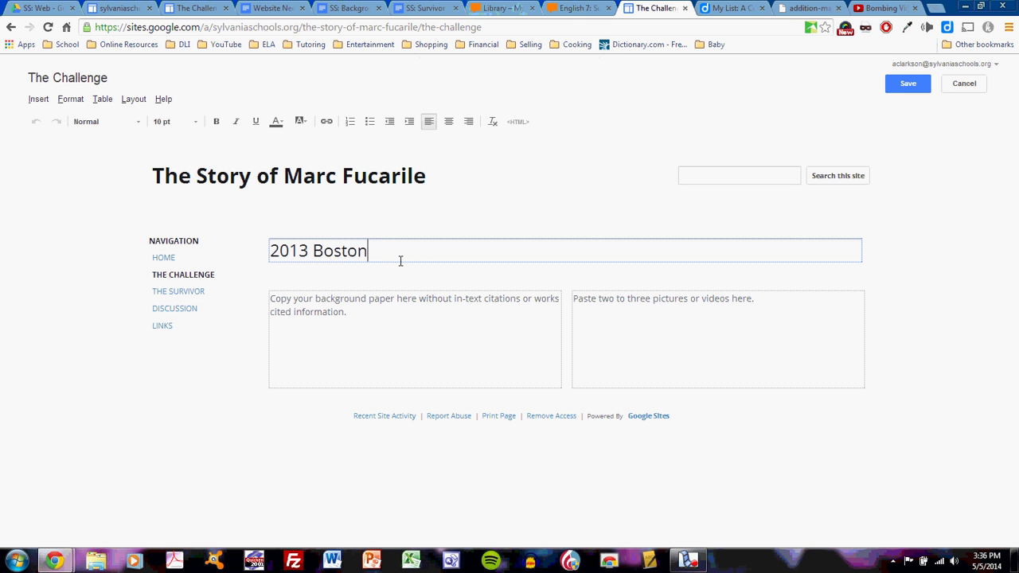
text(Marathon Bom)
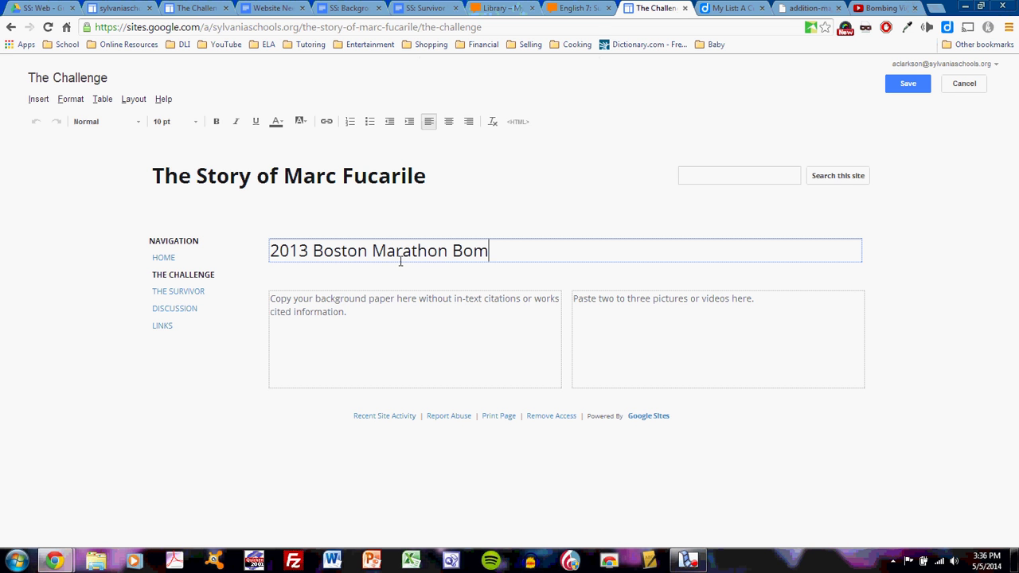
text(bings)
click(419, 313)
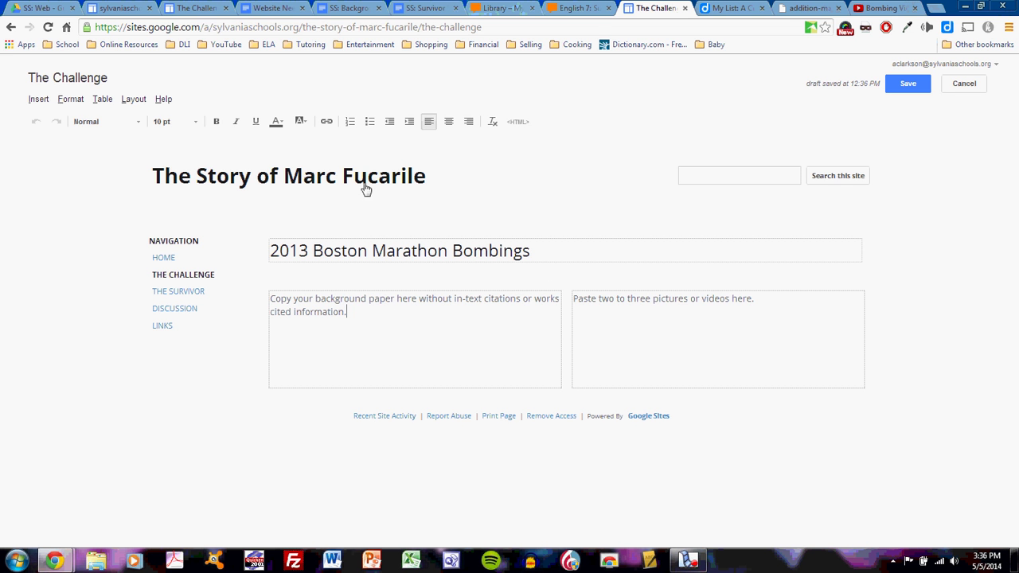
- Copy the SS: Background ME paper's body paragraphs and select the left box's placeholder text
click(376, 325)
click(350, 7)
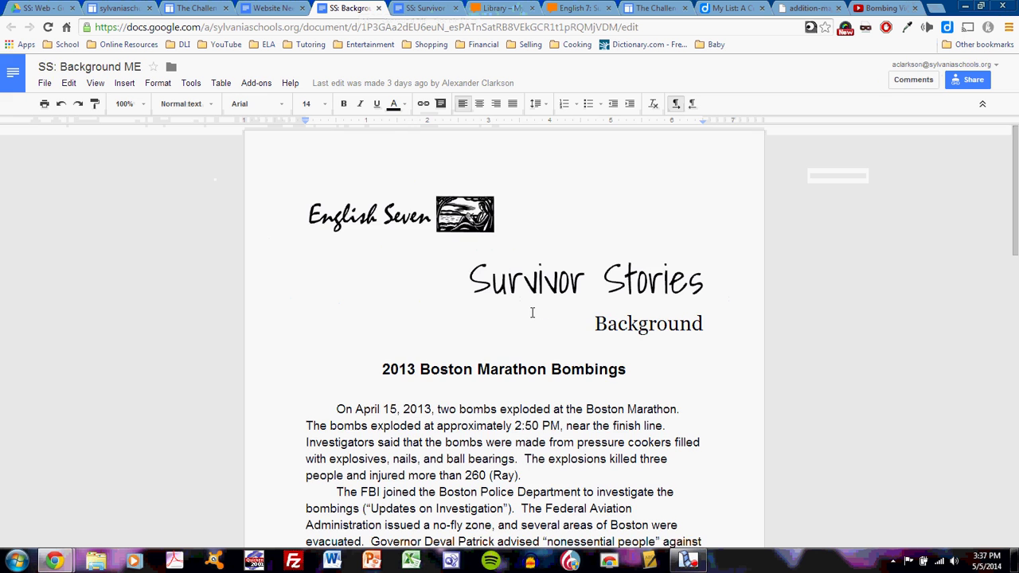
scroll(477, 397, down, 1)
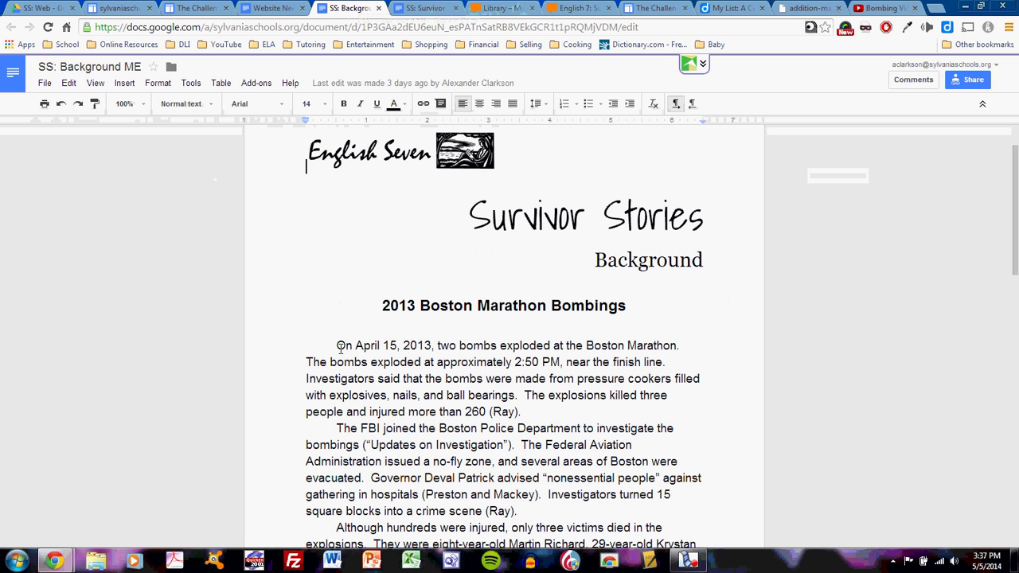
drag(340, 347, 601, 322)
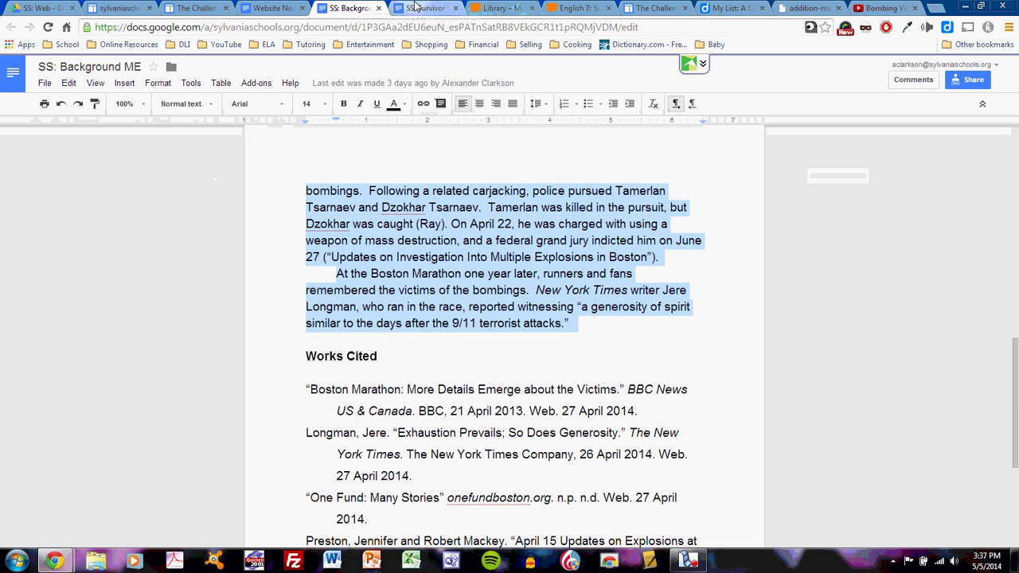
click(656, 8)
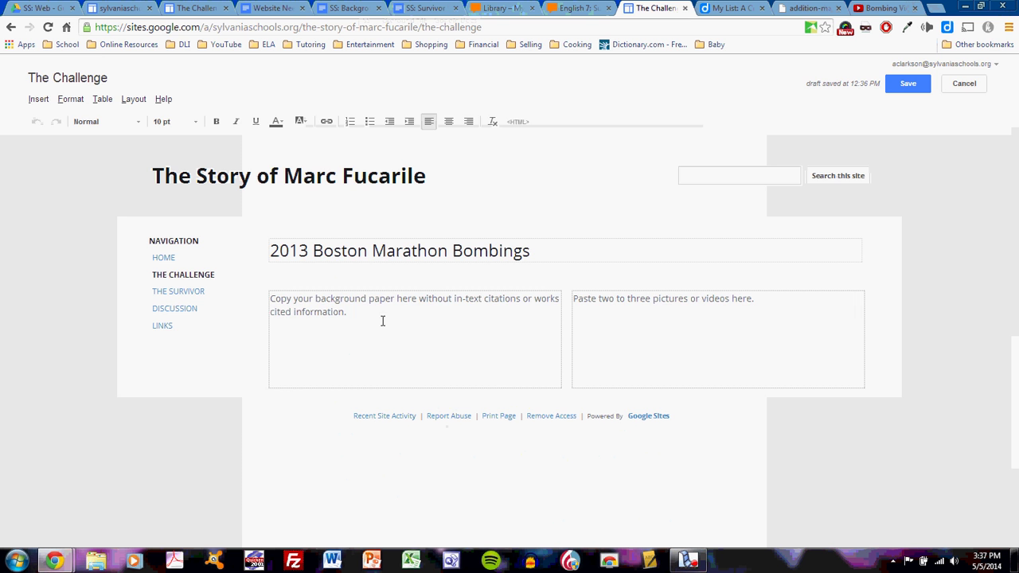
drag(377, 313, 230, 298)
- Paste the essay over the placeholder and set all its text to 16 pt
key(ctrl+v)
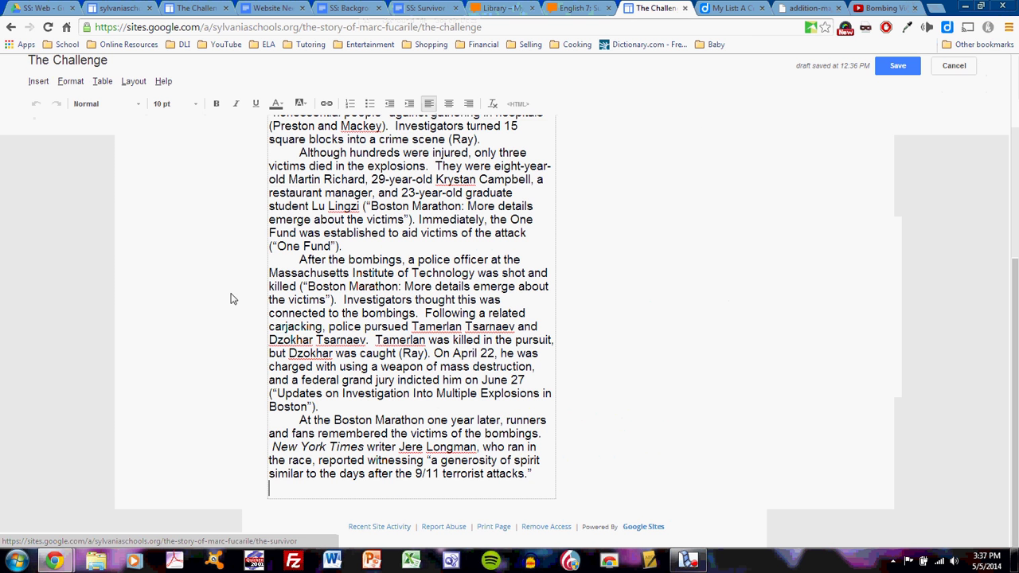
scroll(444, 335, up, 10)
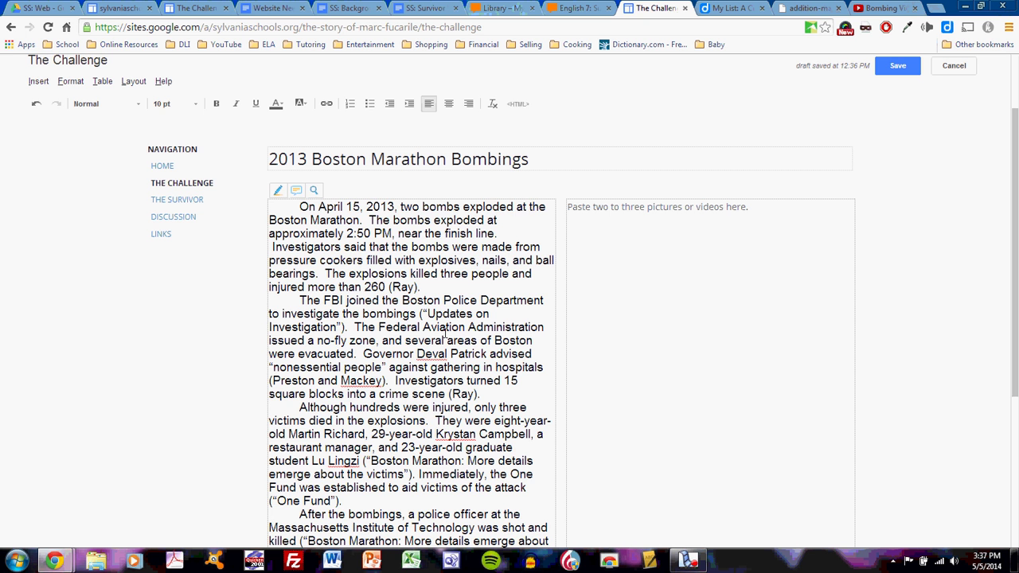
click(409, 257)
key(ctrl+a)
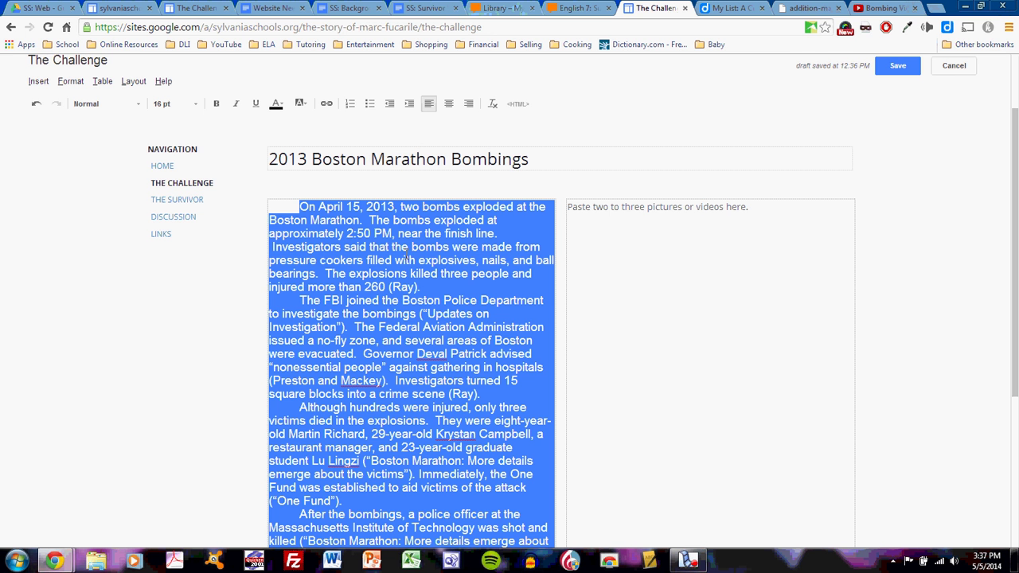
click(183, 104)
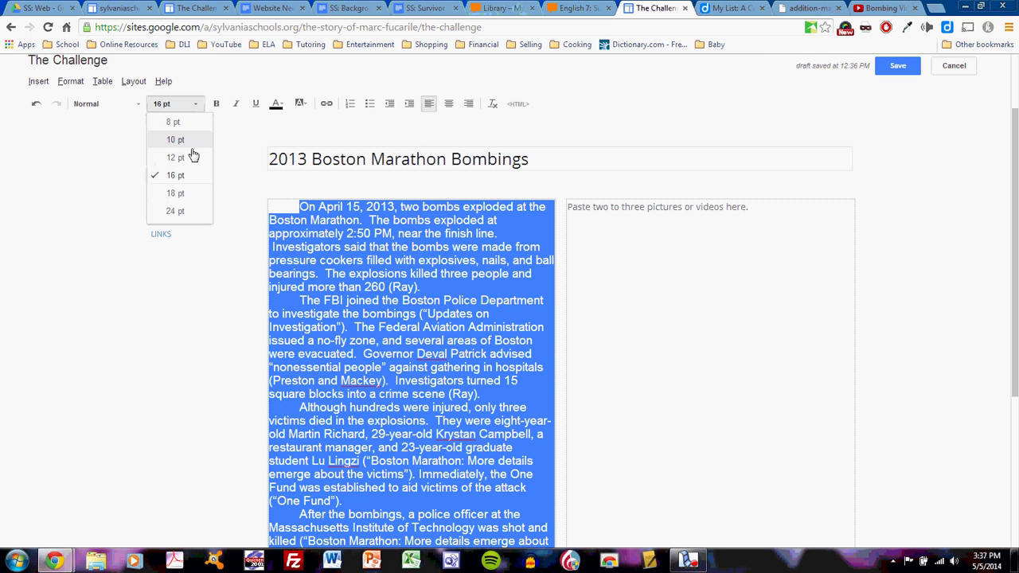
click(186, 174)
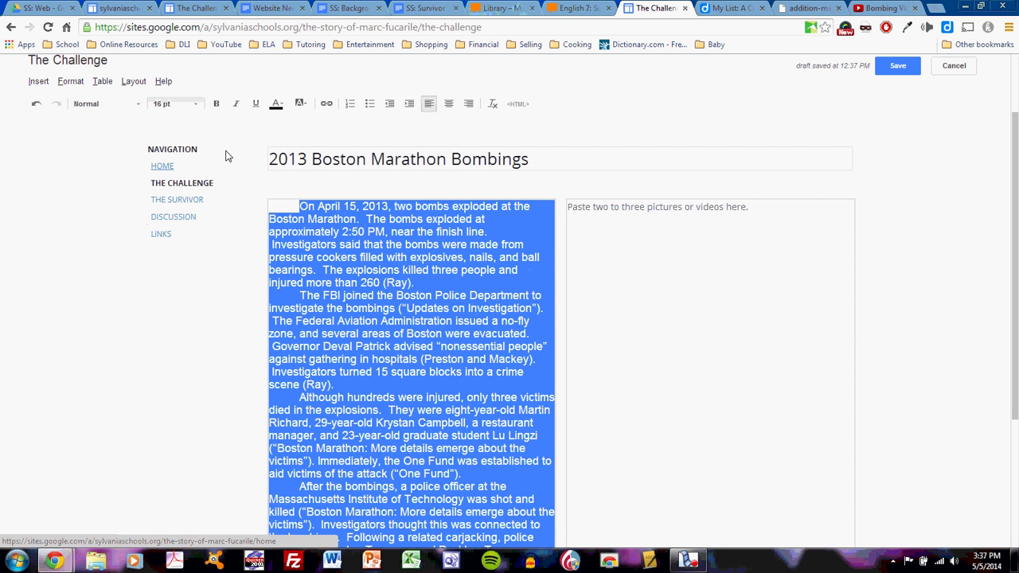
click(137, 105)
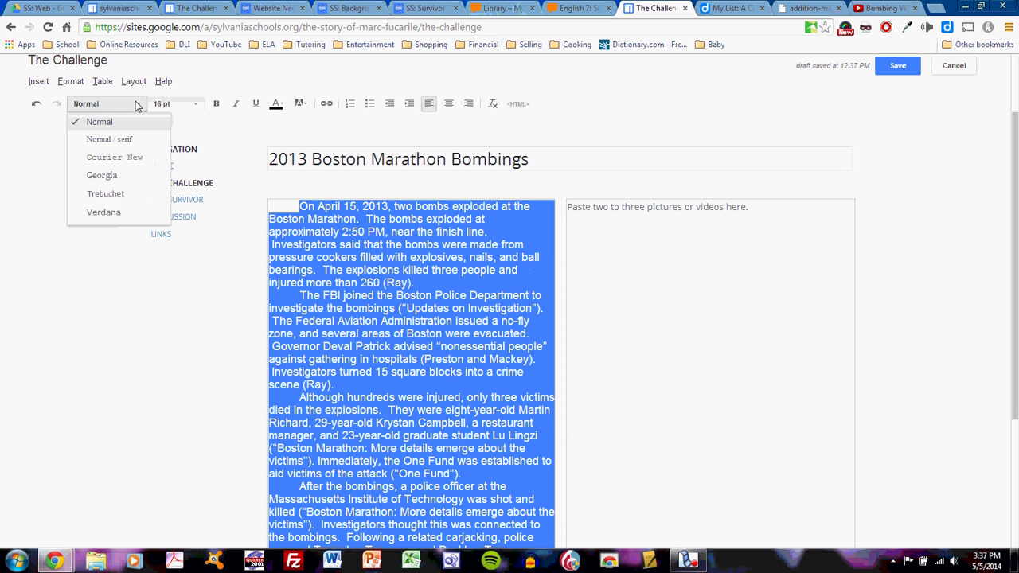
click(137, 106)
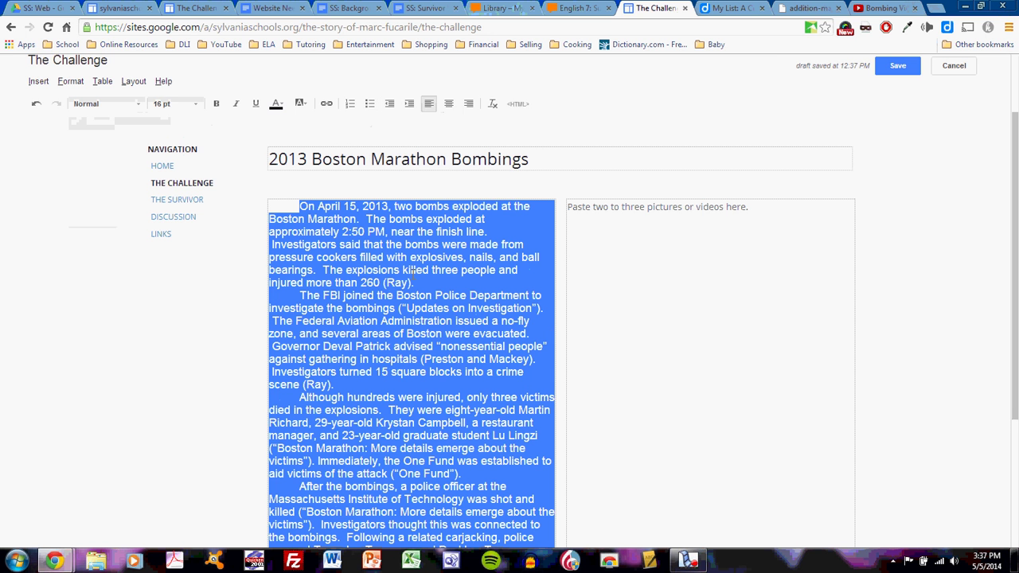
- Reselect the essay and clear its formatting to the site's plain style
click(301, 207)
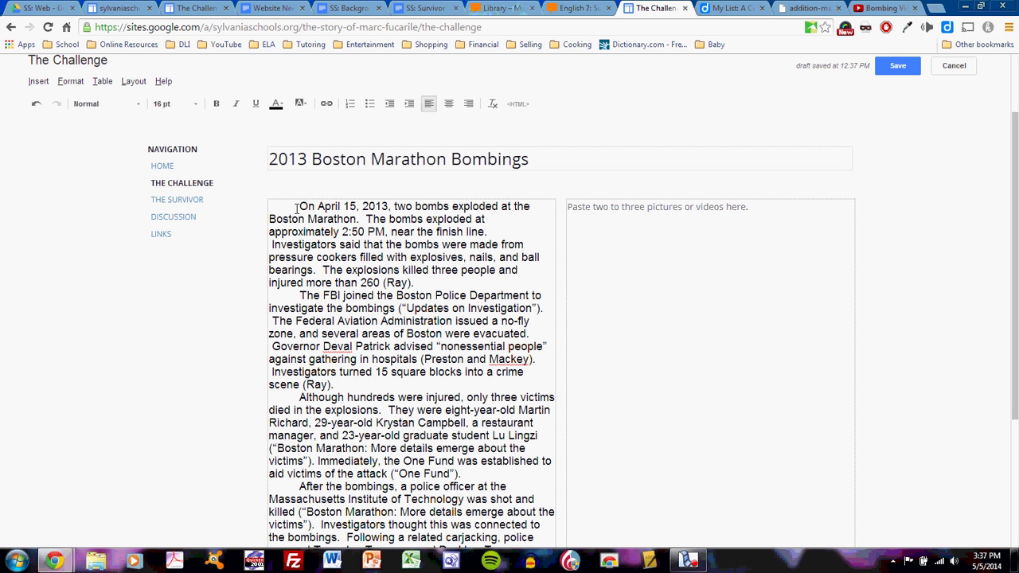
drag(297, 207, 478, 510)
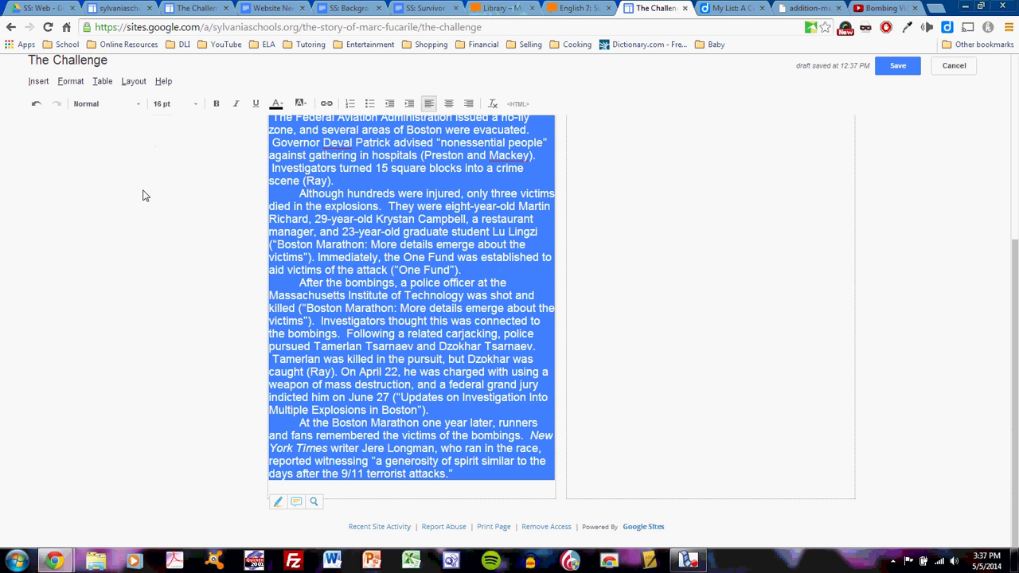
click(70, 82)
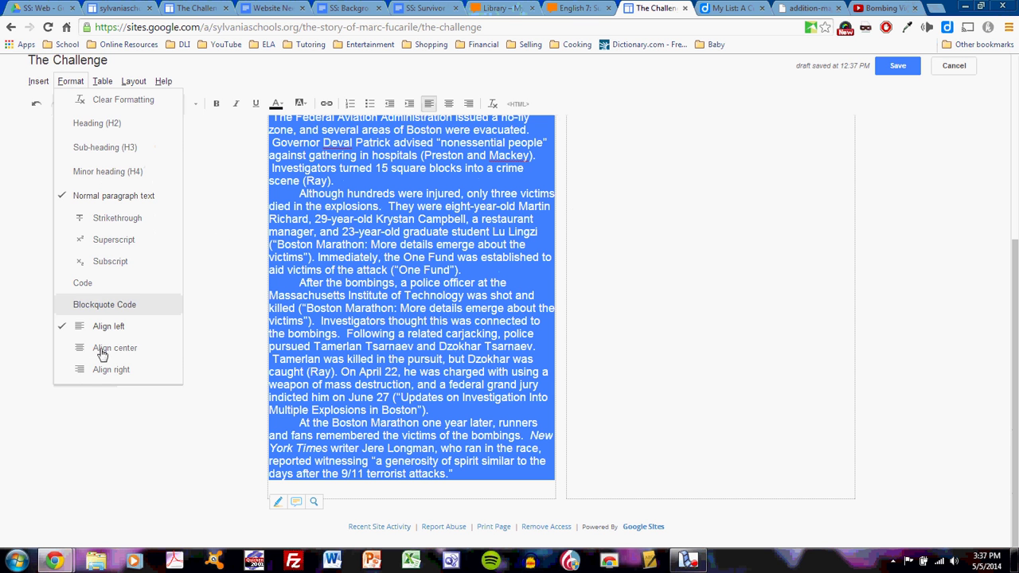
click(120, 99)
scroll(398, 318, up, 10)
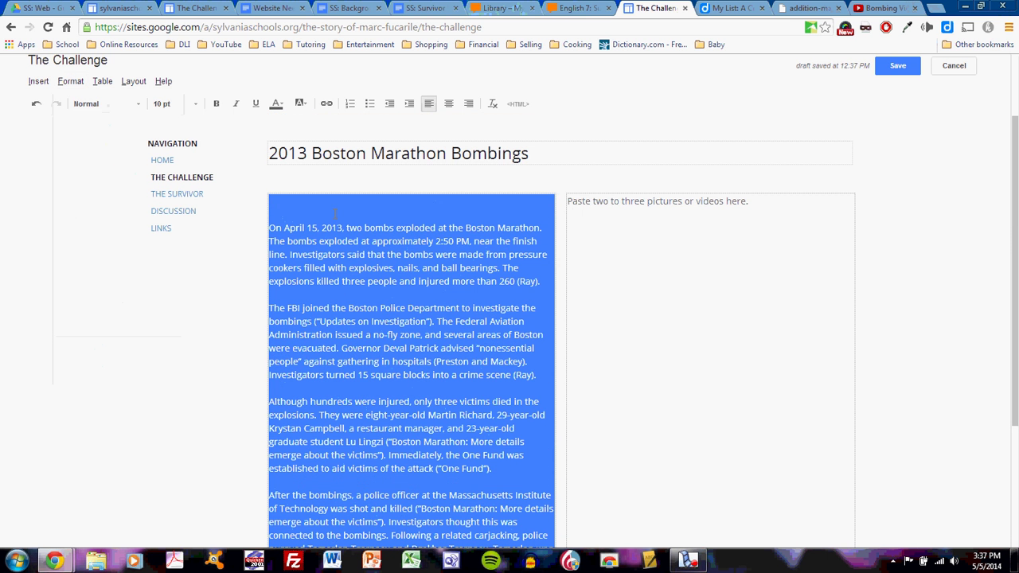
click(334, 210)
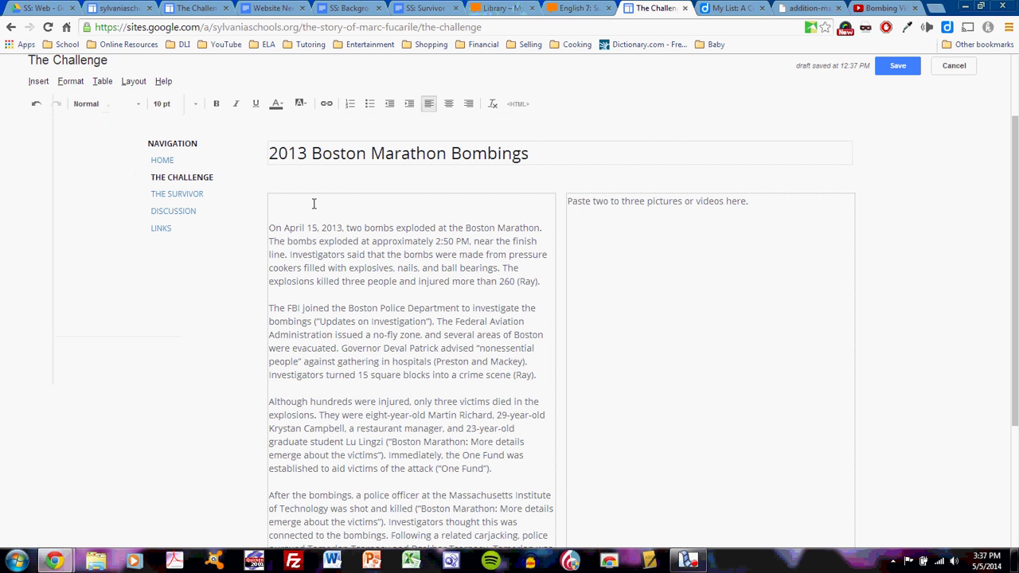
- Remove the blank lines above the essay and the (Ray), Updates on Investigation and Preston and Mackey citations
click(314, 203)
key(Delete)
key(Delete)
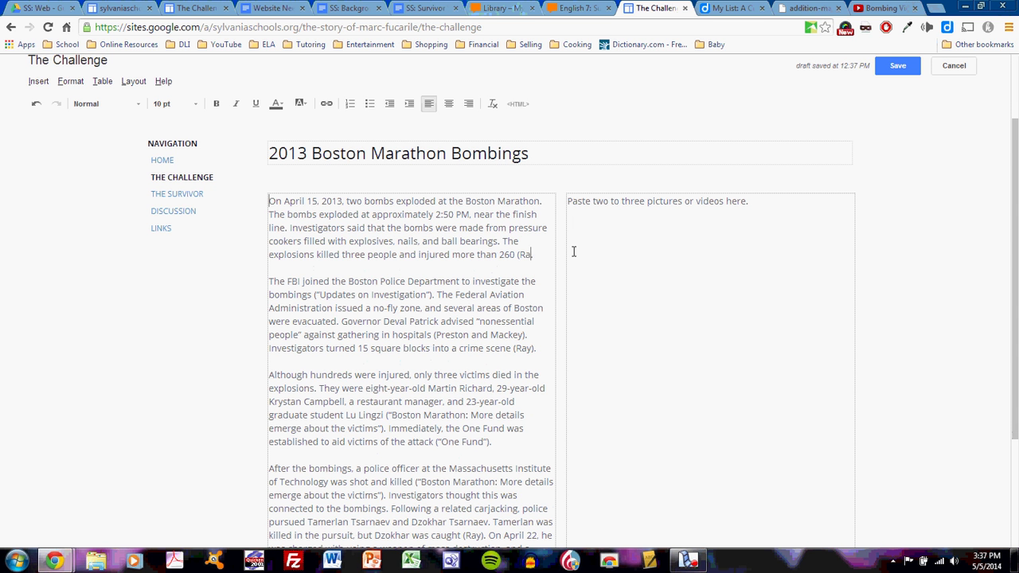
key(BackSpace)
key(BackSpace)
key(BackSpace)
key(BackSpace)
key(Down)
key(Down)
key(ctrl+shift+Left)
key(ctrl+shift+Left)
key(ctrl+shift+Left)
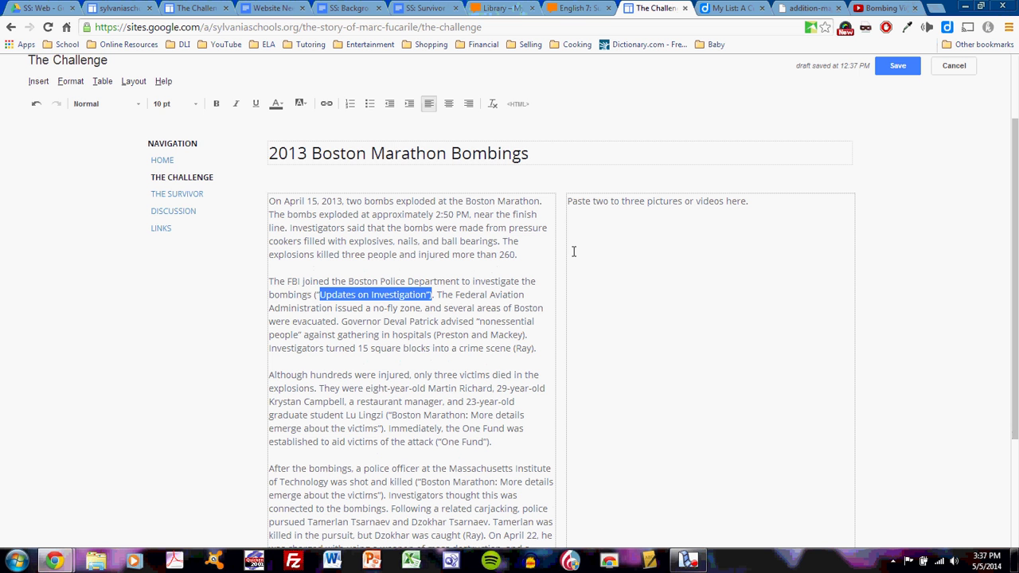
key(ctrl+shift+Left)
key(ctrl+shift+Left)
key(ctrl+shift+Right)
key(ctrl+shift+Right)
key(BackSpace)
key(BackSpace)
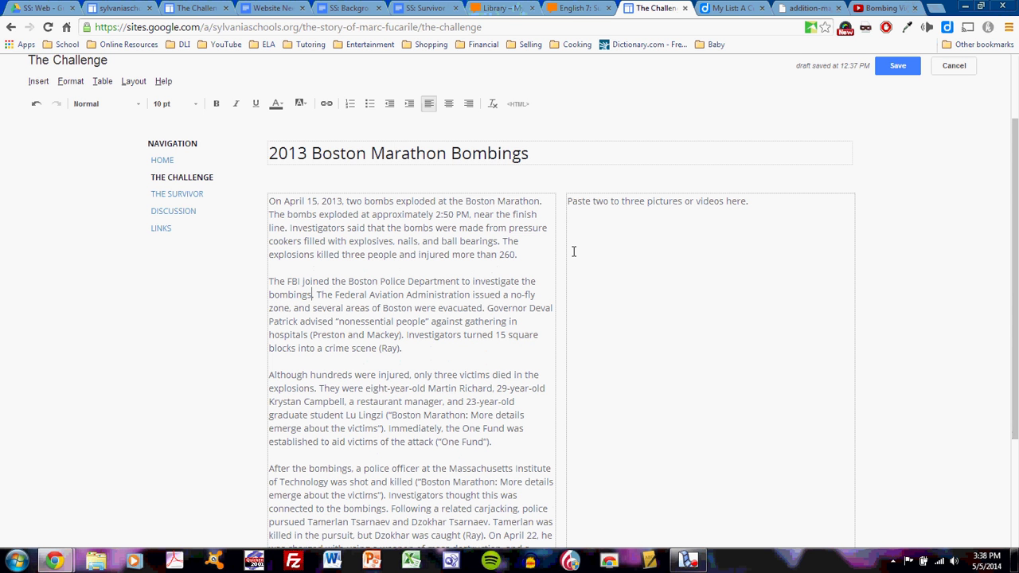
key(Down)
key(Down)
key(ctrl+shift+Right)
key(ctrl+shift+Right)
key(ctrl+shift+Right)
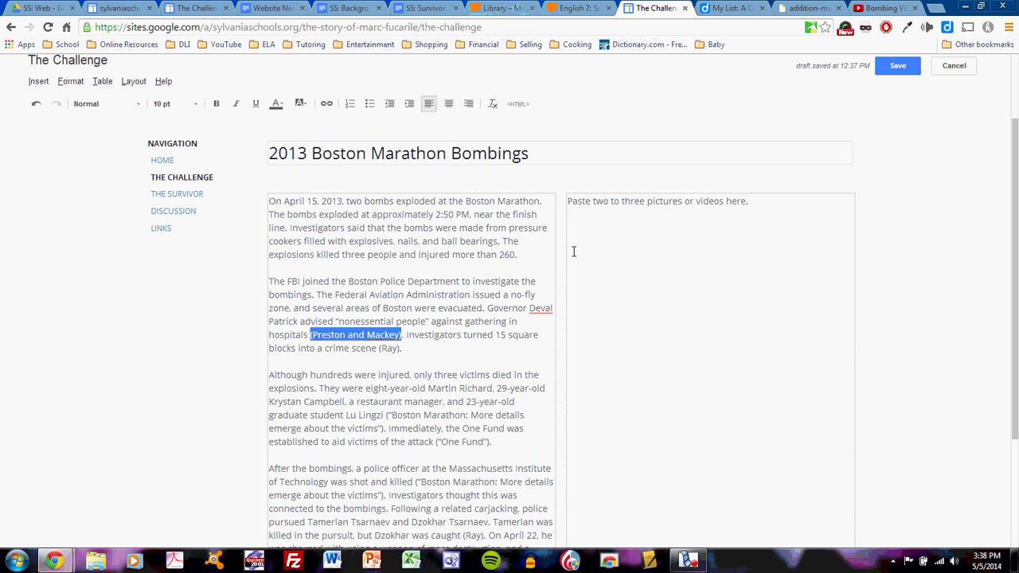
key(BackSpace)
- Delete the next (Ray) citations, the citation after Lingzi and the One Fund citation
key(BackSpace)
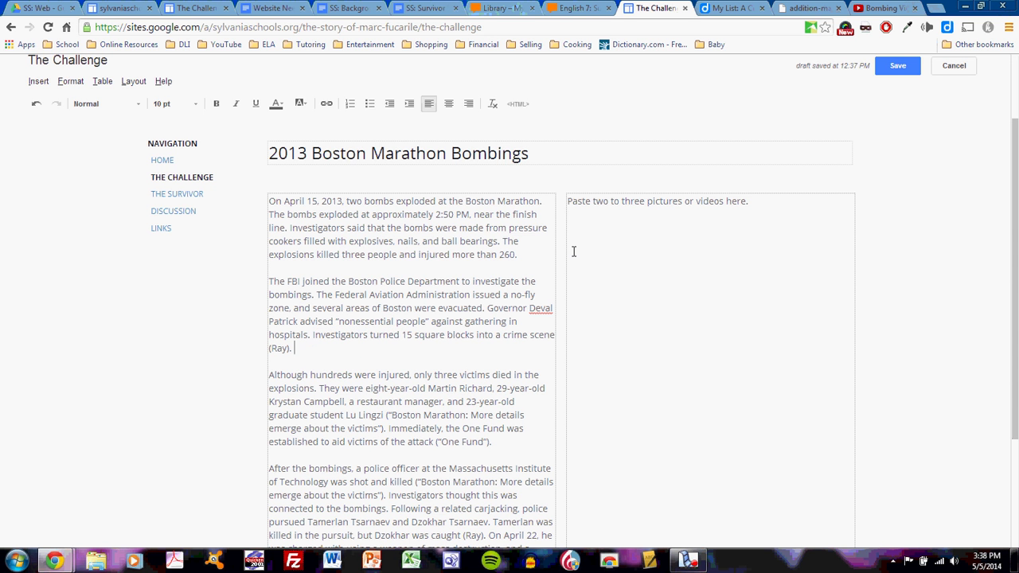
key(ctrl+shift+Right)
key(BackSpace)
key(Down)
key(BackSpace)
key(Down)
key(Down)
key(Right)
key(Right)
key(Right)
key(Right)
key(Right)
key(Right)
key(Right)
key(Right)
key(Right)
key(Right)
key(Right)
key(Right)
key(Right)
key(Right)
key(Right)
key(Right)
key(Right)
key(Right)
key(Right)
key(Right)
key(shift+Right)
key(shift+Right)
key(shift+Right)
key(shift+Right)
key(shift+Right)
key(shift+Right)
key(shift+Right)
key(shift+Right)
key(shift+Right)
key(shift+Right)
key(shift+Right)
key(shift+Right)
key(shift+Right)
key(shift+Right)
key(shift+Right)
key(shift+Right)
key(shift+Right)
key(shift+Right)
key(shift+Right)
key(shift+Right)
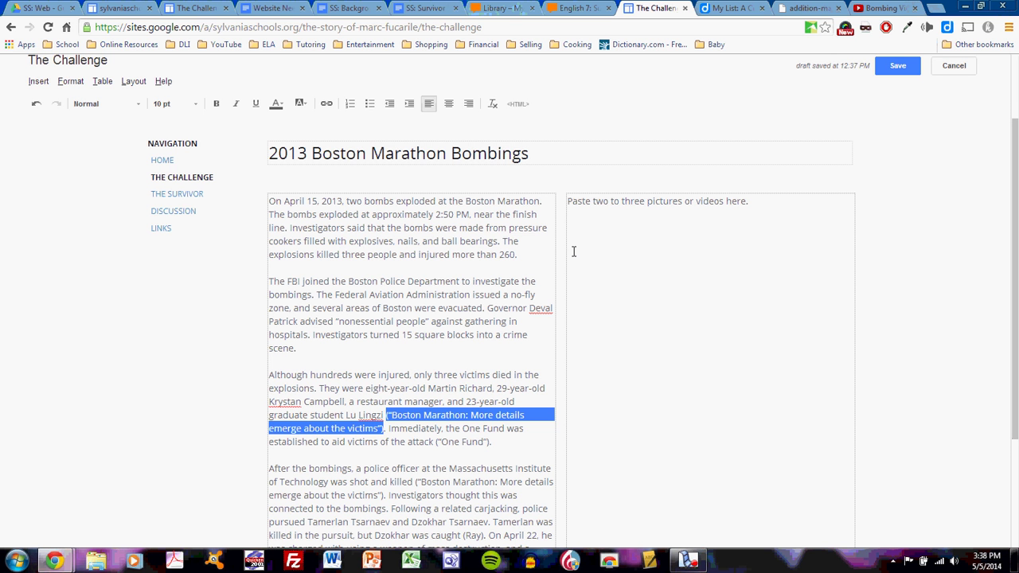
key(BackSpace)
key(Down)
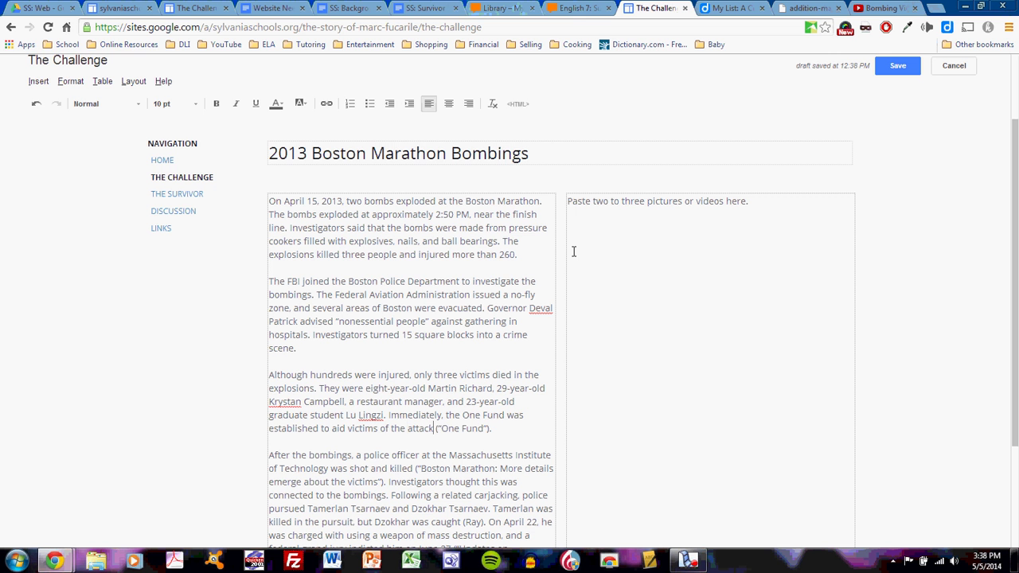
key(shift+Right)
key(shift+Right)
key(shift+Right)
key(shift+Right)
key(shift+Right)
key(shift+Right)
key(shift+Right)
key(shift+Right)
key(shift+Right)
key(shift+Right)
key(BackSpace)
- Delete the Boston Marathon victims citation, the (Ray) after caught, and the citation after 'June 27.'
key(shift+Right)
key(shift+Right)
key(shift+Right)
key(shift+Right)
key(shift+Right)
key(shift+Right)
key(shift+Right)
key(shift+Right)
key(shift+Right)
key(shift+Right)
key(shift+Right)
key(shift+Right)
key(shift+Right)
key(shift+Right)
key(shift+Right)
key(shift+Right)
key(shift+Right)
key(shift+Right)
key(shift+Right)
key(shift+Right)
key(shift+Left)
key(shift+Left)
key(shift+Left)
key(shift+Left)
key(shift+Left)
key(shift+Left)
key(shift+Left)
key(shift+Left)
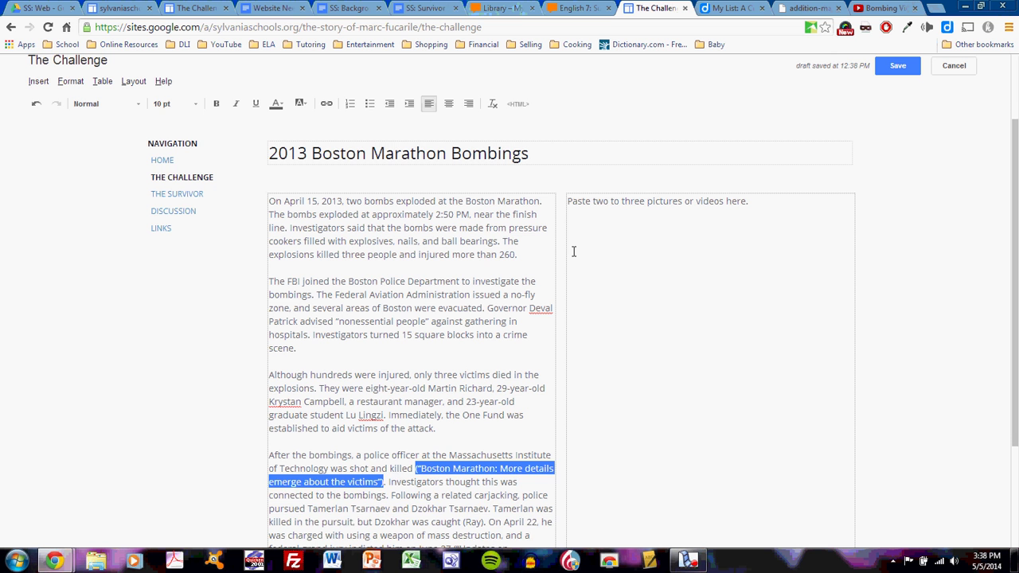
key(BackSpace)
key(BackSpace)
key(Down)
key(Down)
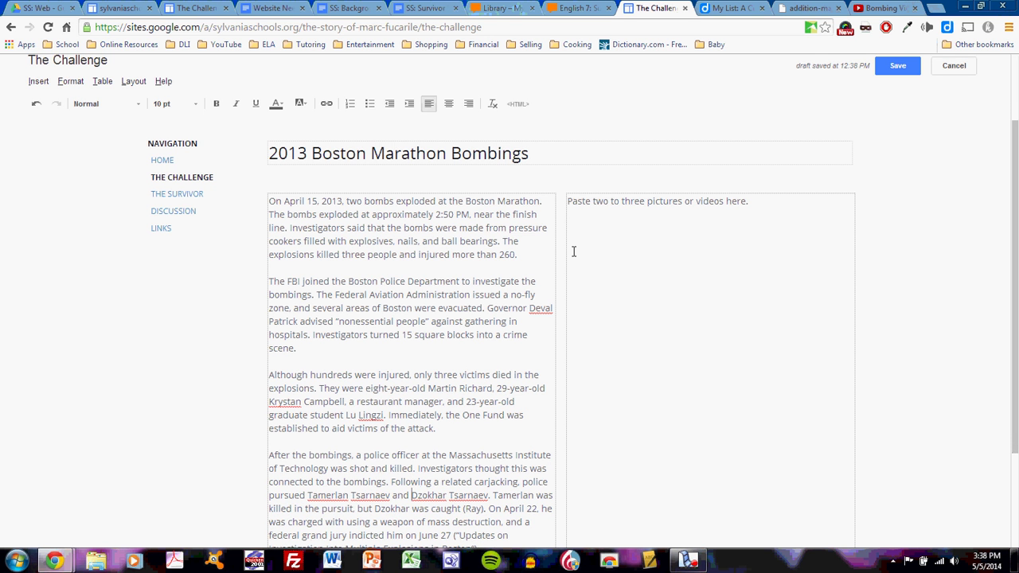
key(Right)
key(Right)
key(Right)
key(Right)
key(Right)
key(Right)
key(shift+Right)
key(shift+Right)
key(shift+Right)
key(shift+Right)
key(shift+Right)
key(shift+Right)
key(BackSpace)
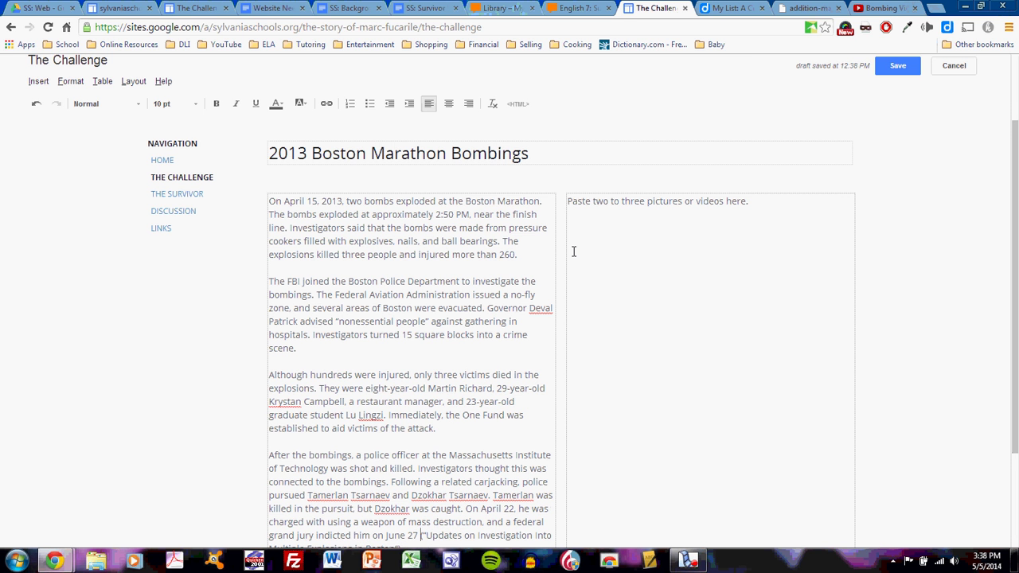
key(shift+Down)
key(BackSpace)
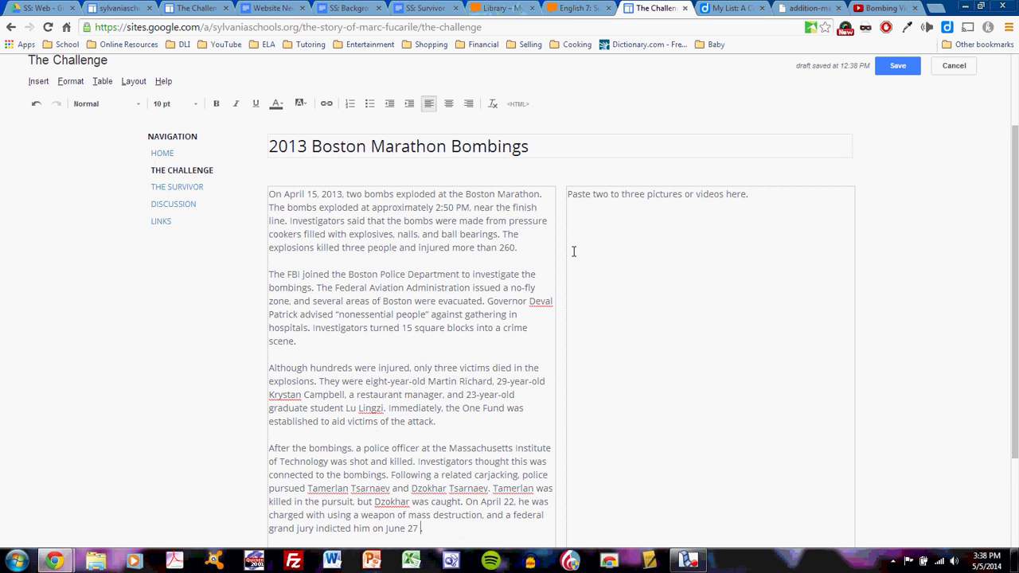
key(Down)
key(Down)
key(Down)
key(Down)
key(Down)
key(Down)
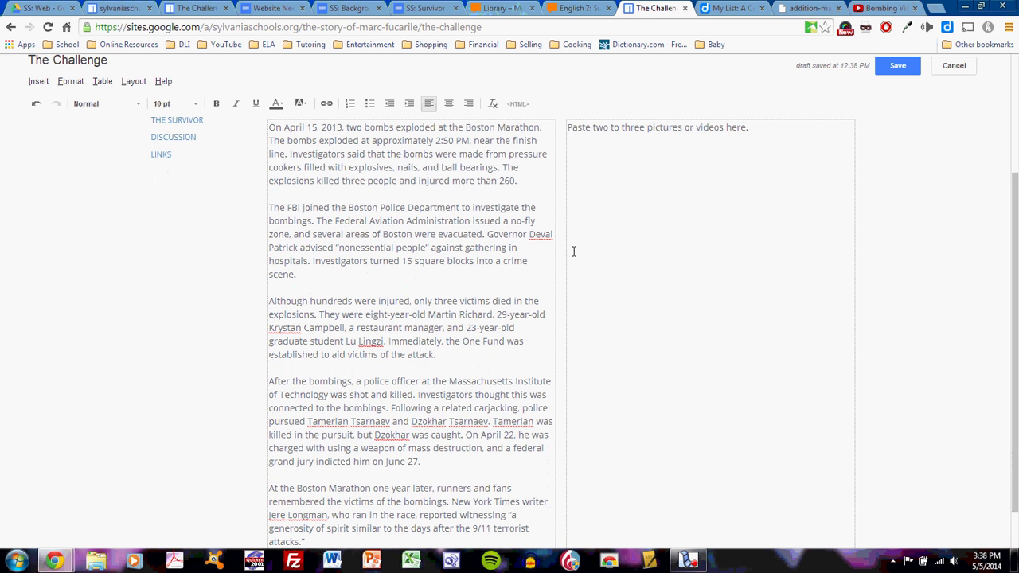
scroll(517, 277, up, 3)
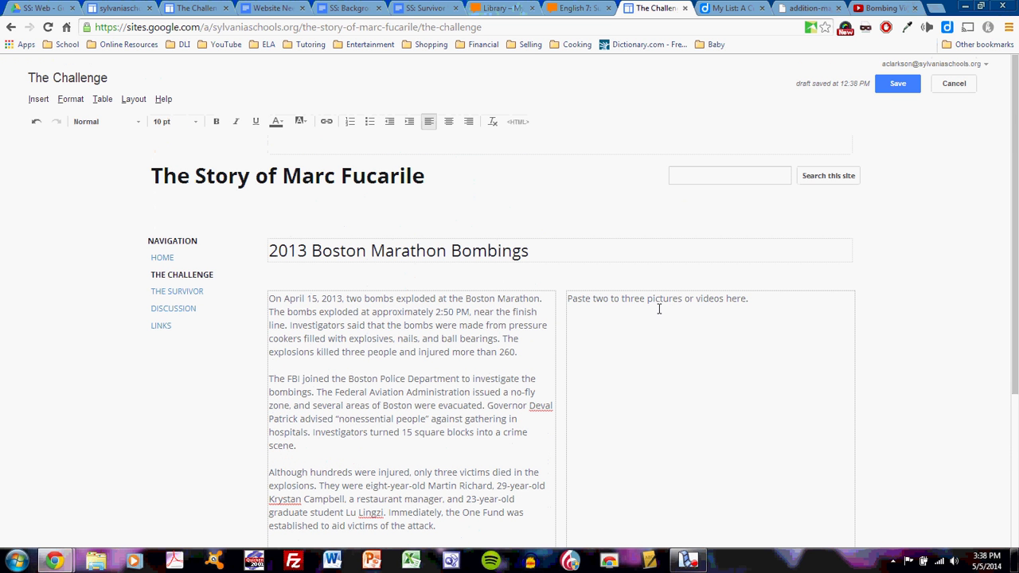
- Scroll the Diigo list of images-tagged saves down to the bp1.jpg entry
click(728, 8)
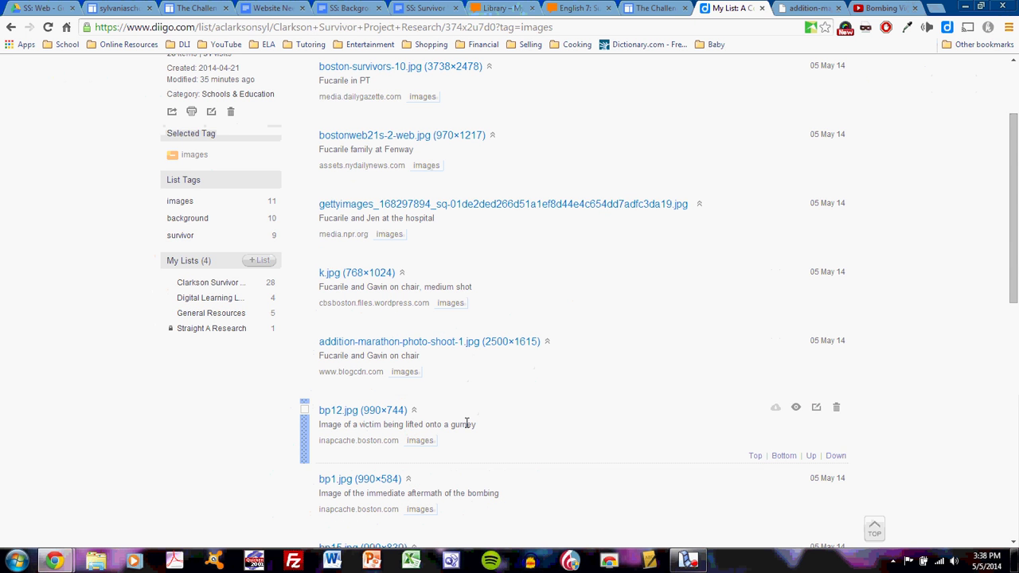
scroll(437, 433, down, 1)
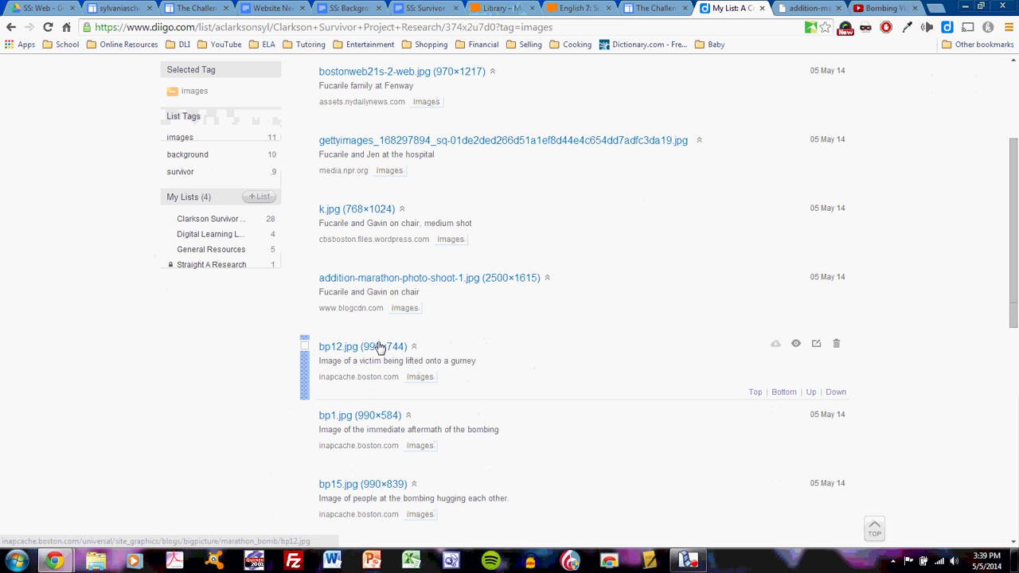
scroll(430, 395, down, 1)
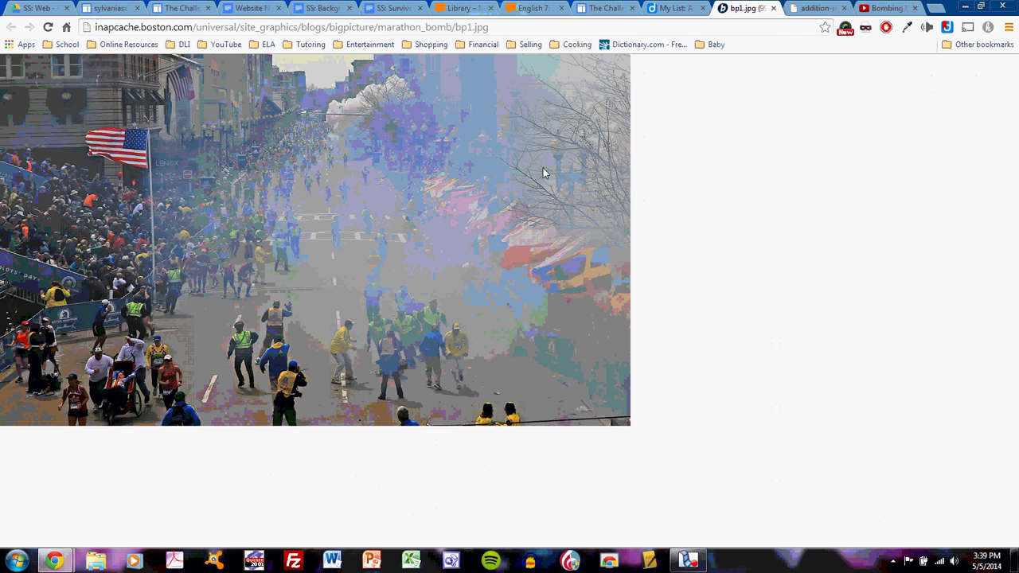
- Put bp1.jpg in the right column at L size, replacing the placeholder, captioned 'The immediate aftermath of the bombings'
drag(543, 172, 700, 319)
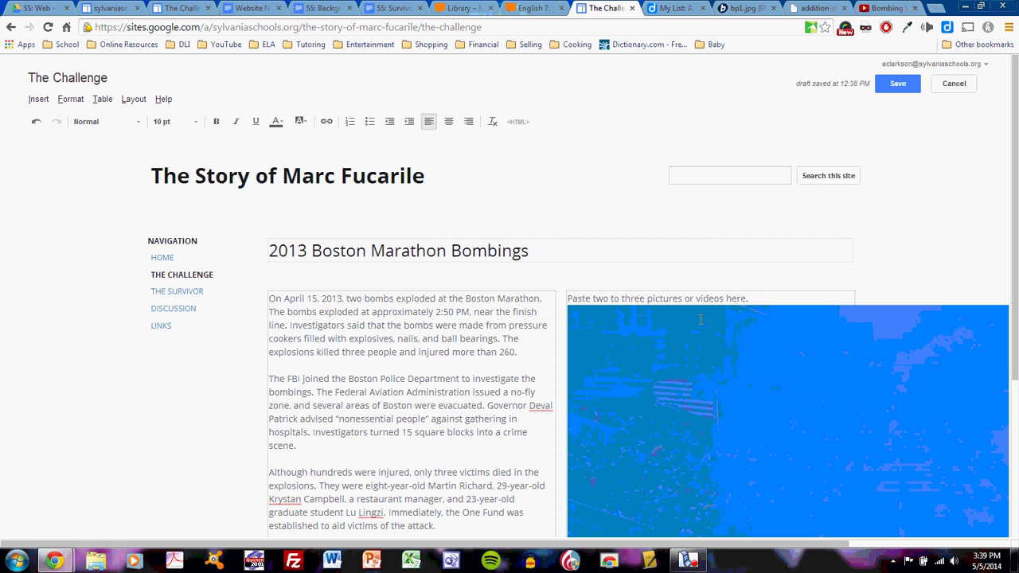
click(745, 377)
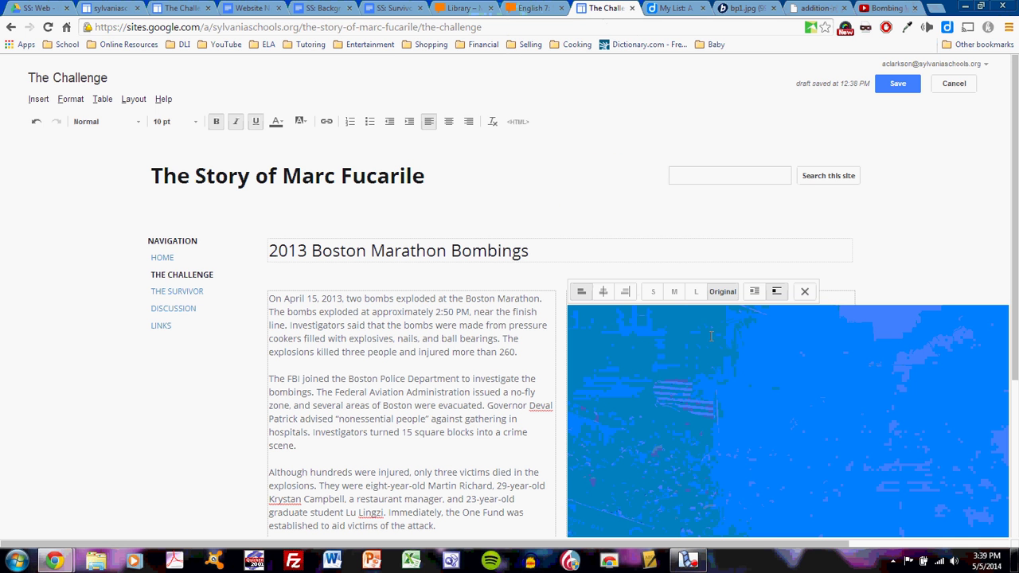
click(696, 291)
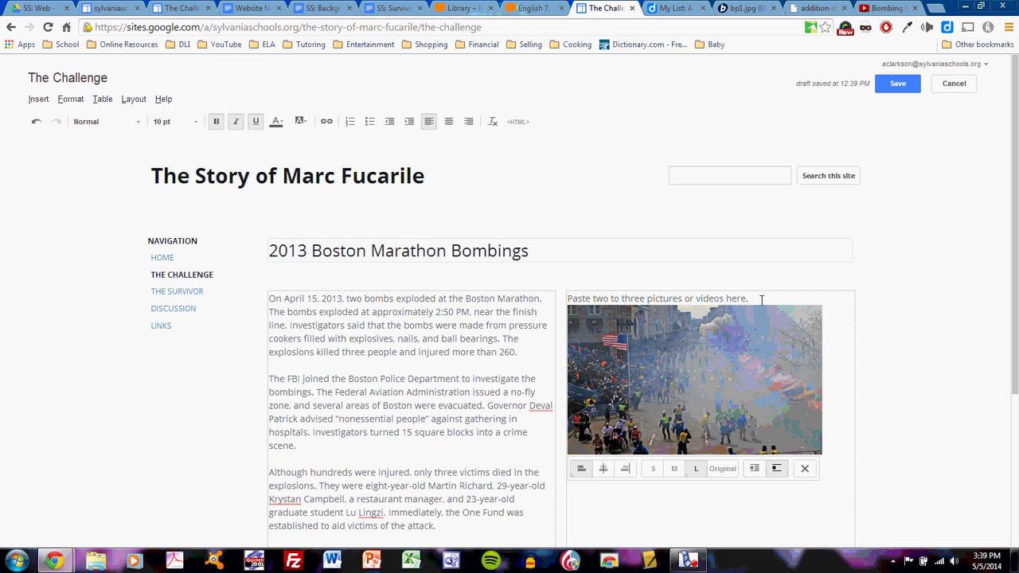
drag(763, 300, 552, 300)
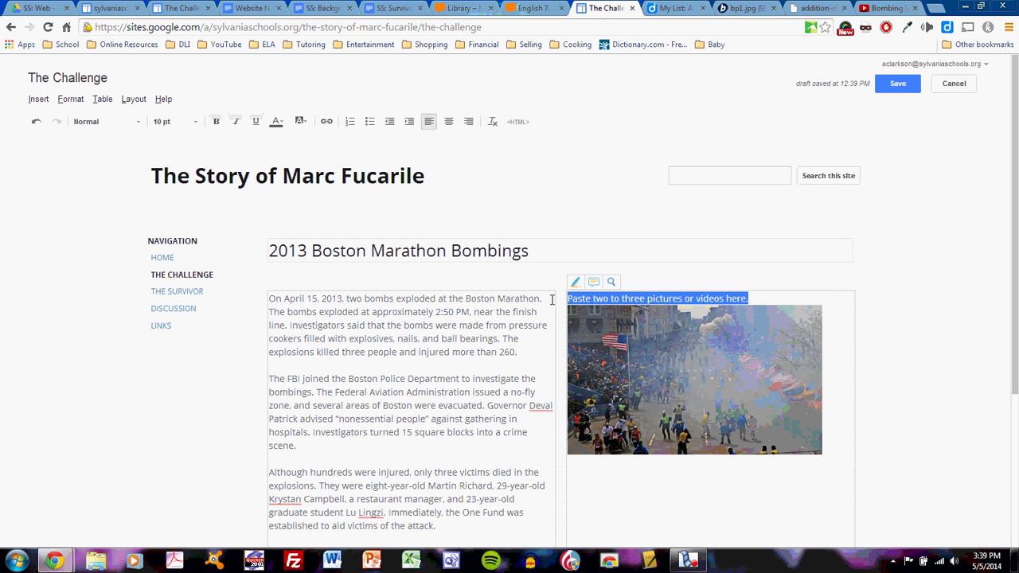
key(Delete)
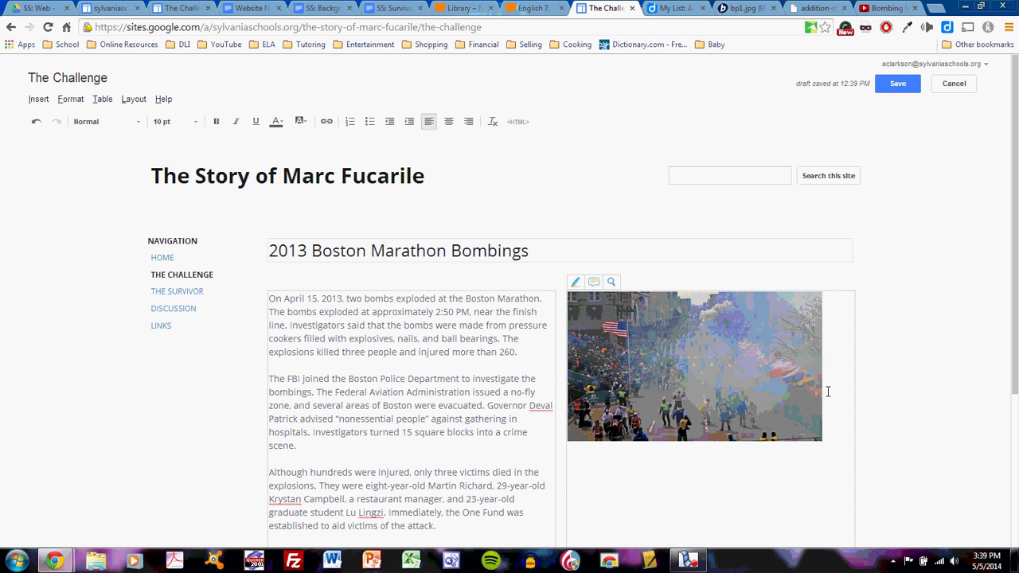
click(836, 391)
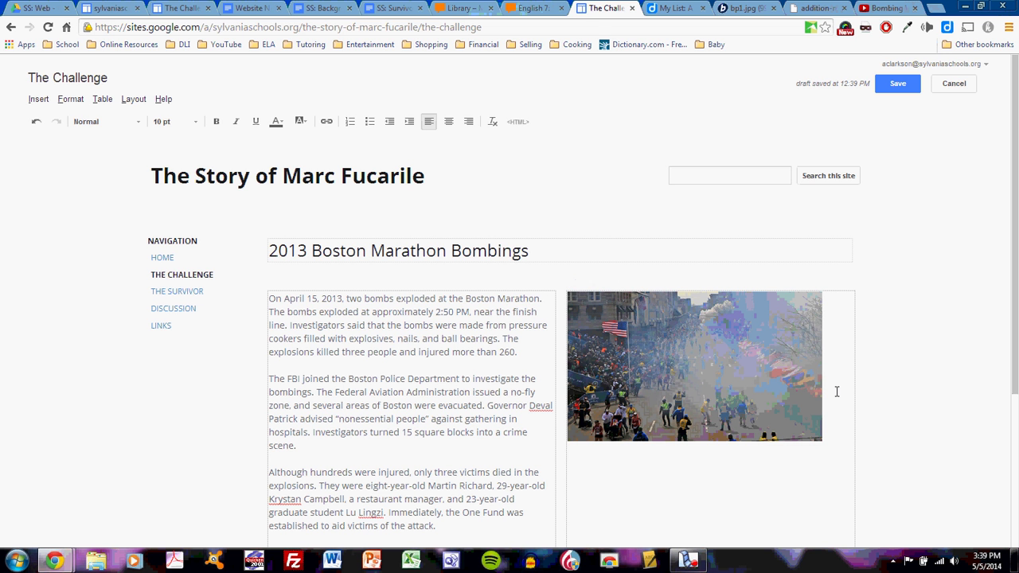
text(The immediate aftermath of the bombings)
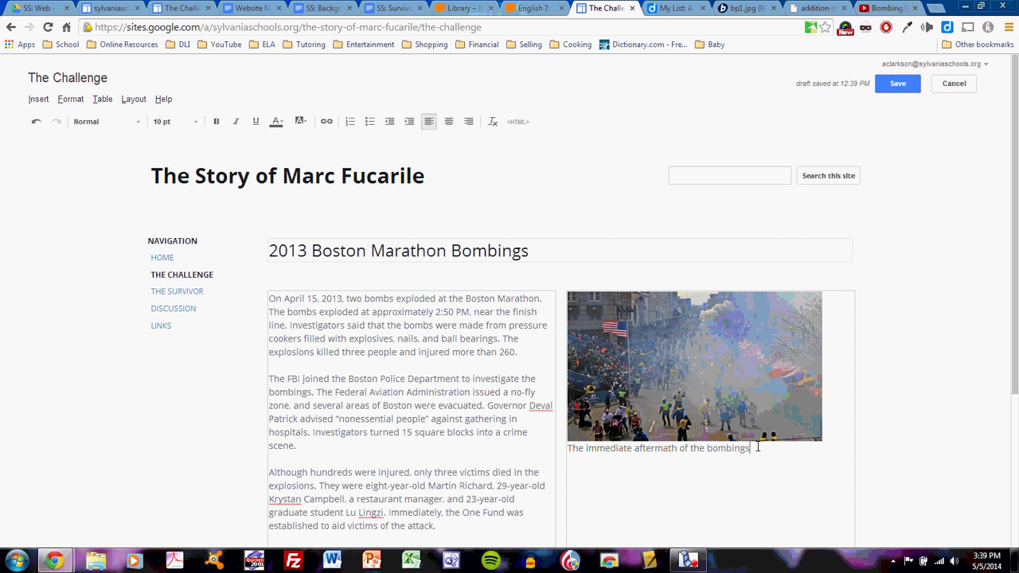
- Close the bp1.jpg and addition-marathon photo tabs
click(764, 8)
click(771, 9)
click(676, 8)
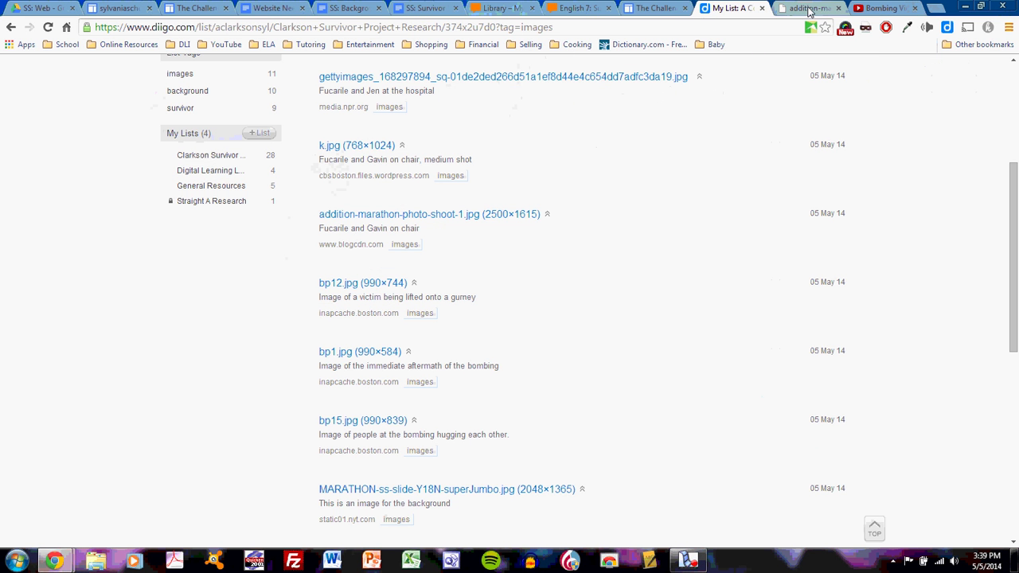
click(828, 9)
click(838, 8)
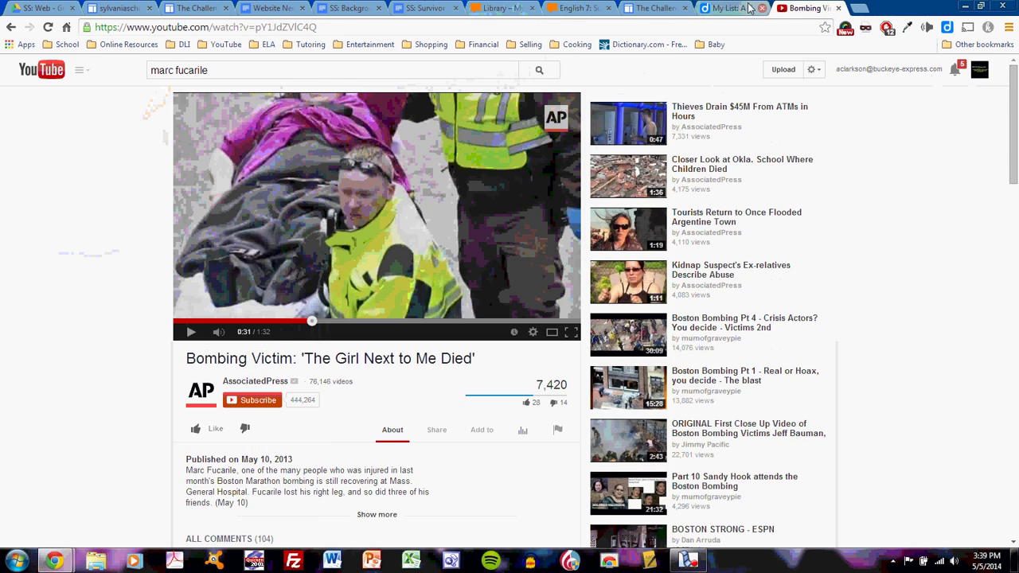
click(726, 8)
- Drag the bp15.jpg hugging photo from Diigo below the aftermath photo's caption
scroll(523, 338, down, 1)
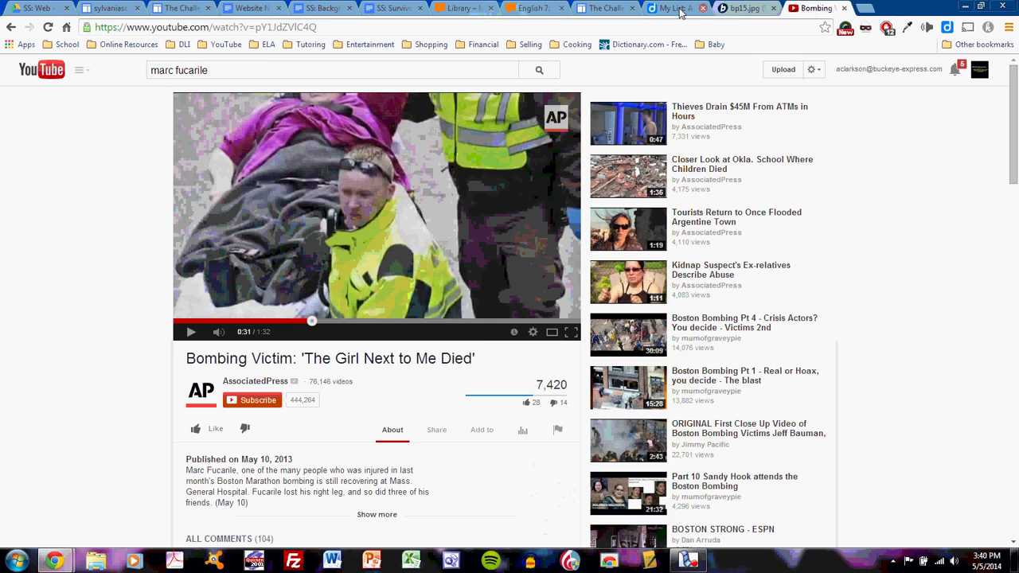
click(729, 8)
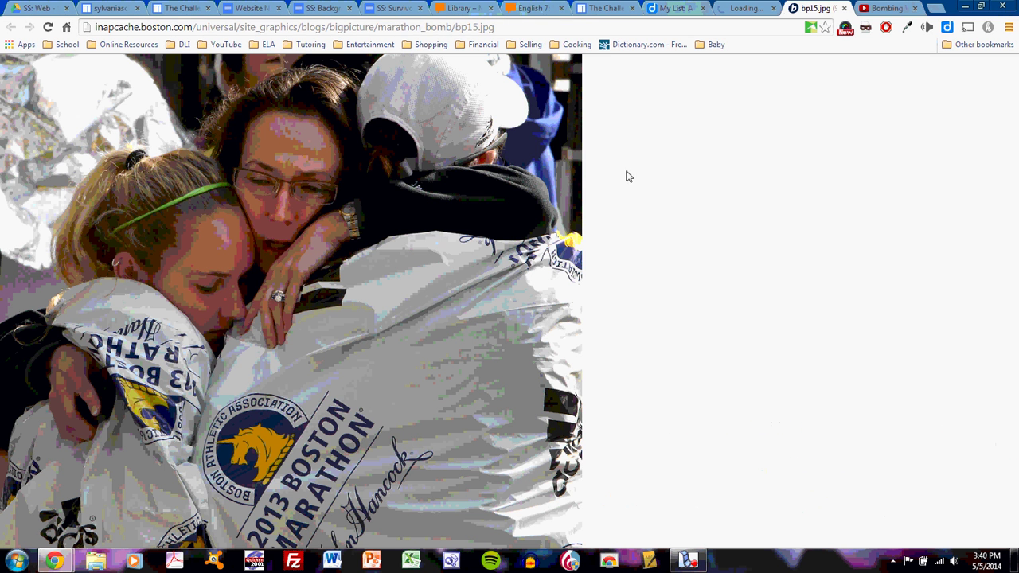
drag(536, 170, 703, 479)
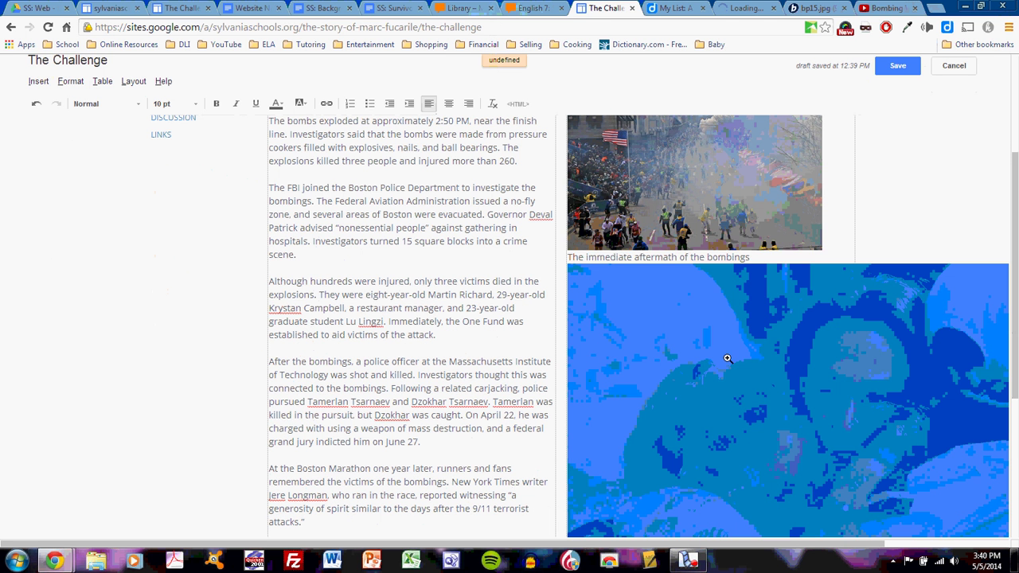
- Set the hugging photo to L size and caption it 'Victims in the aftermath'
click(694, 253)
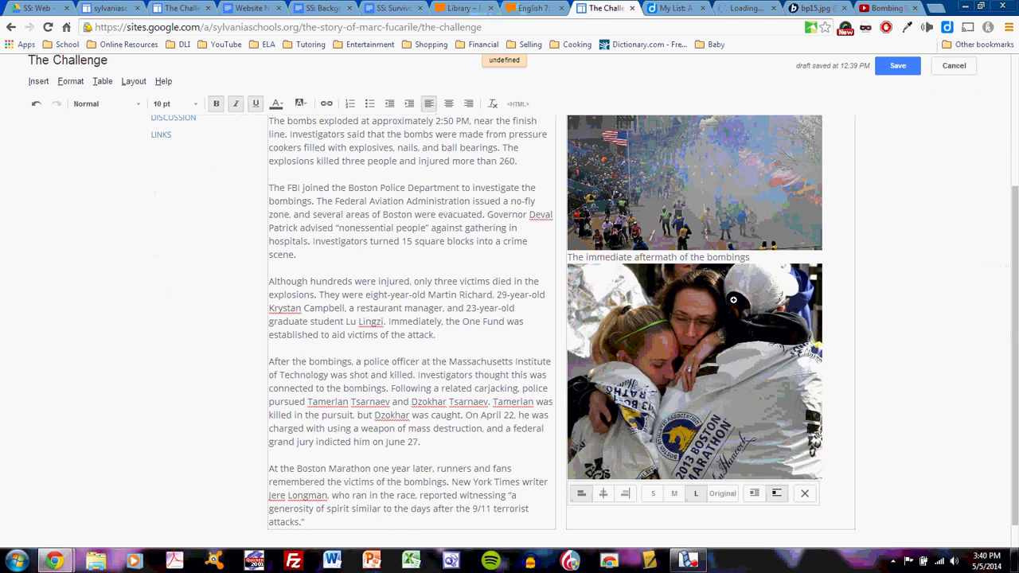
scroll(844, 405, down, 1)
click(839, 433)
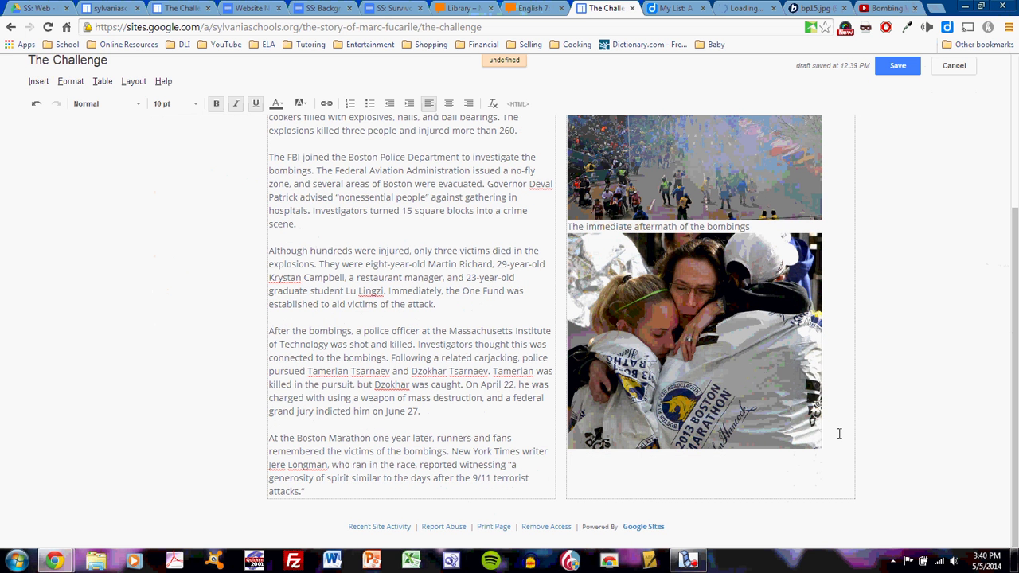
text(Victims)
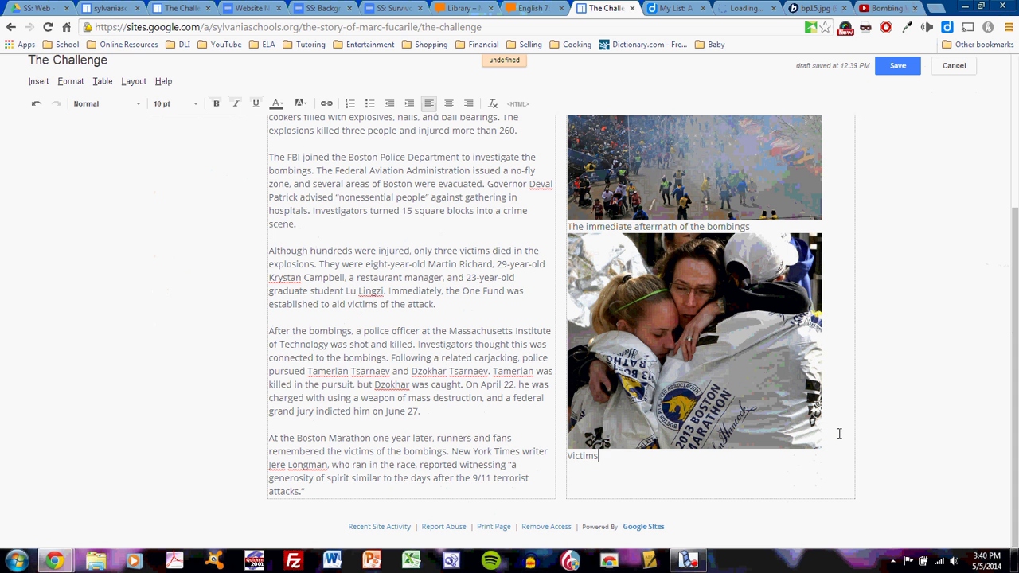
text( in the aftermath)
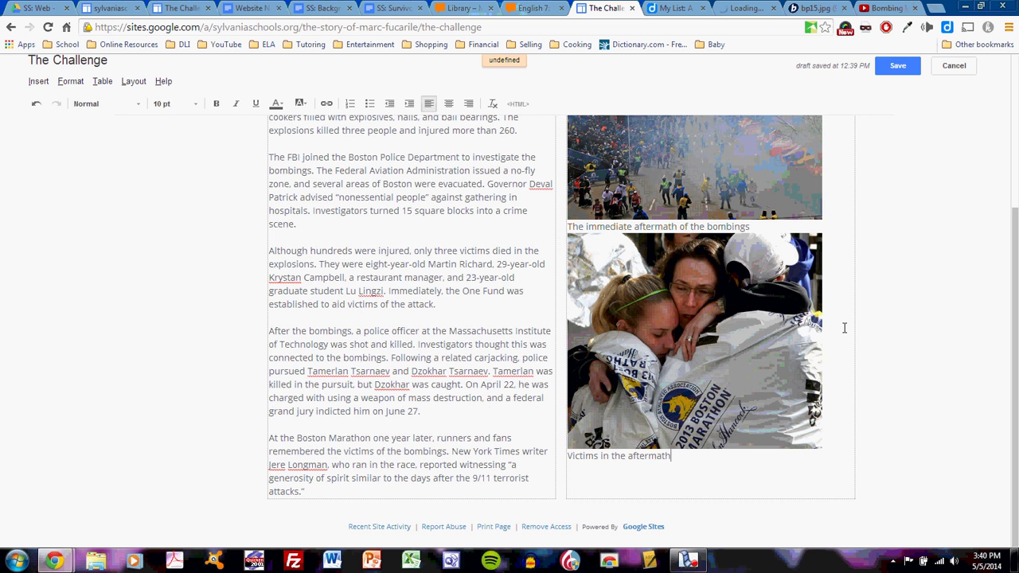
scroll(844, 327, up, 2)
scroll(843, 327, down, 2)
click(40, 83)
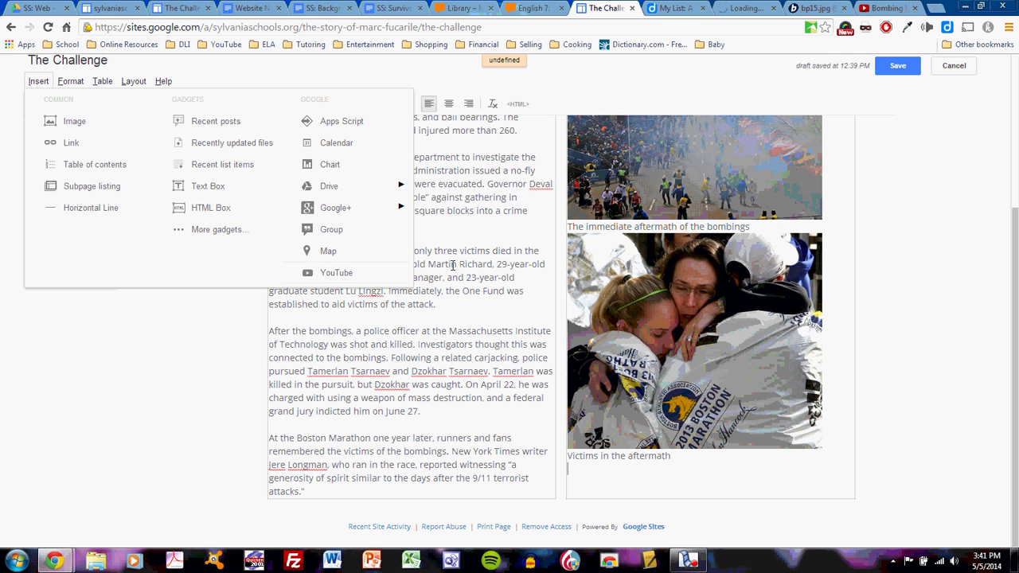
- Dismiss the Insert menu and search the My Big Campus library for 'boston marathon'
click(452, 265)
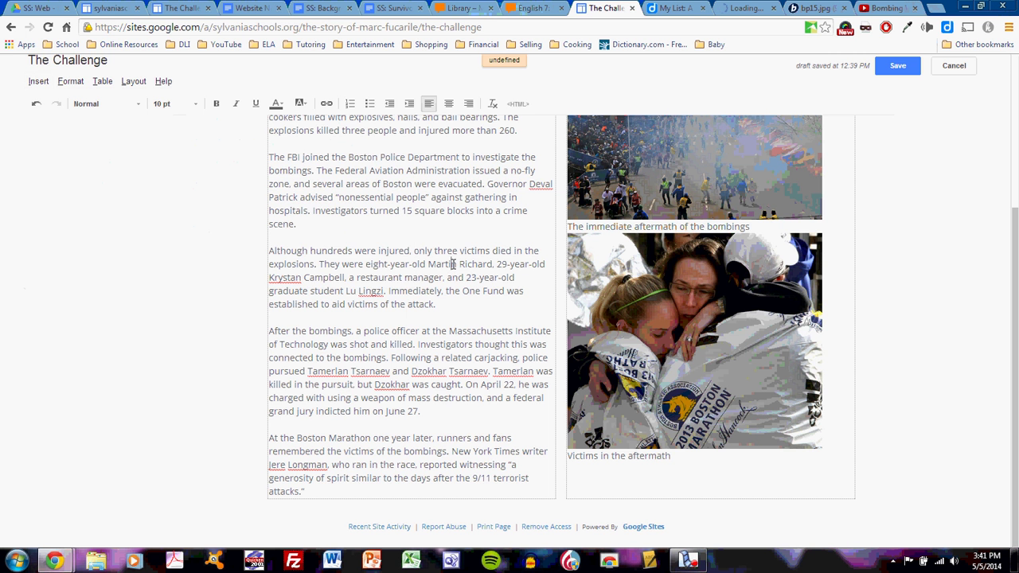
click(464, 8)
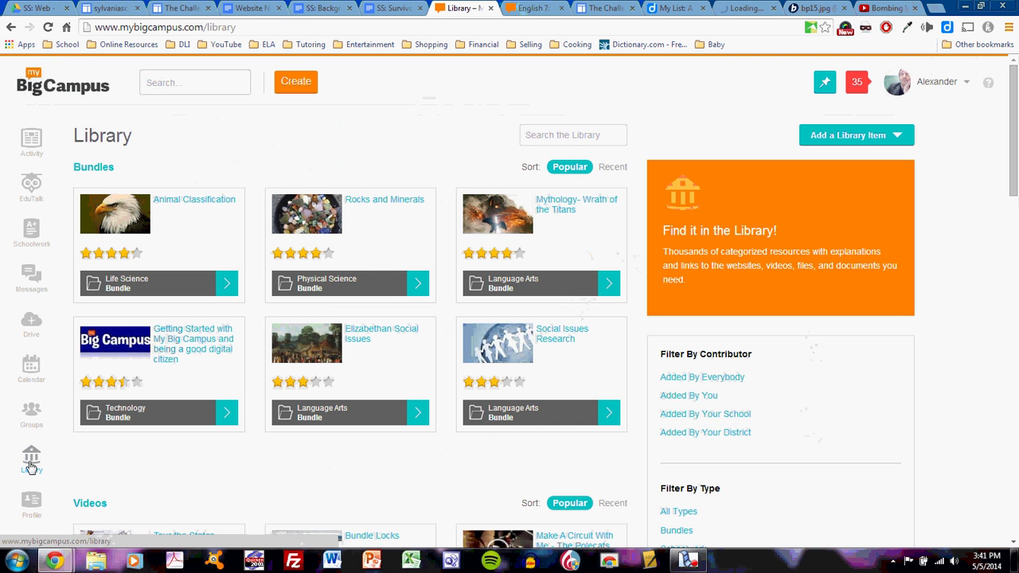
click(30, 467)
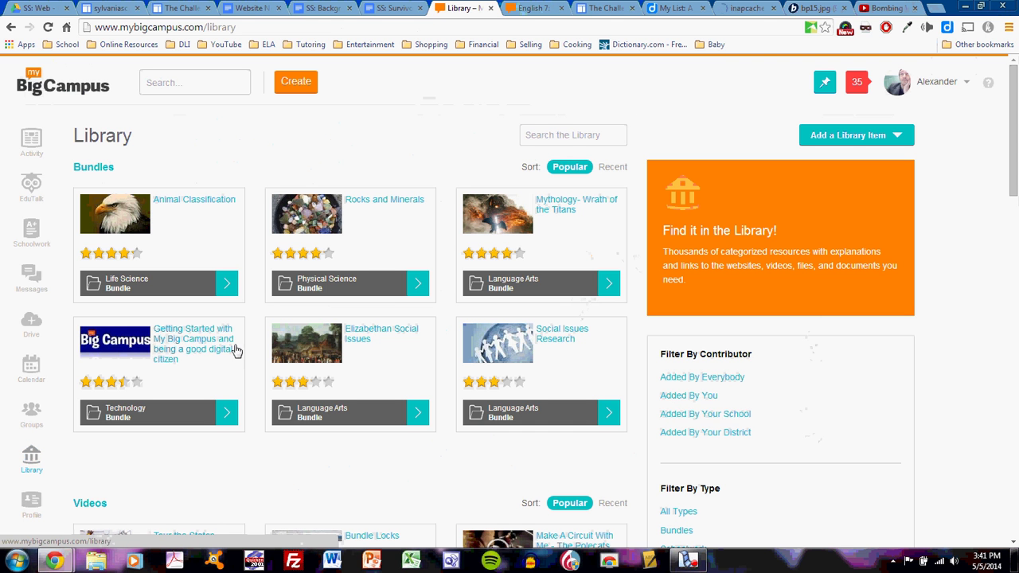
click(579, 133)
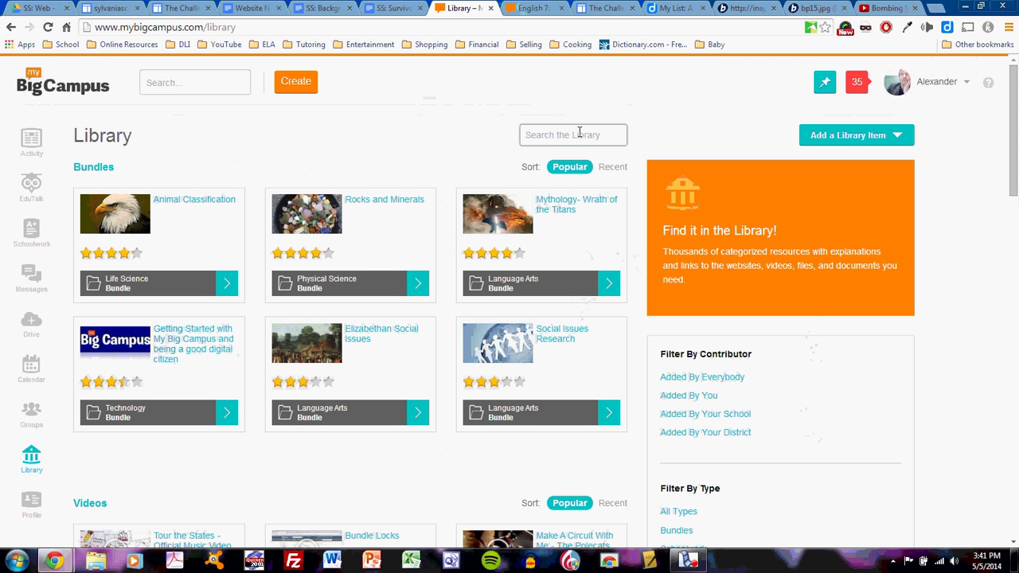
text(boston)
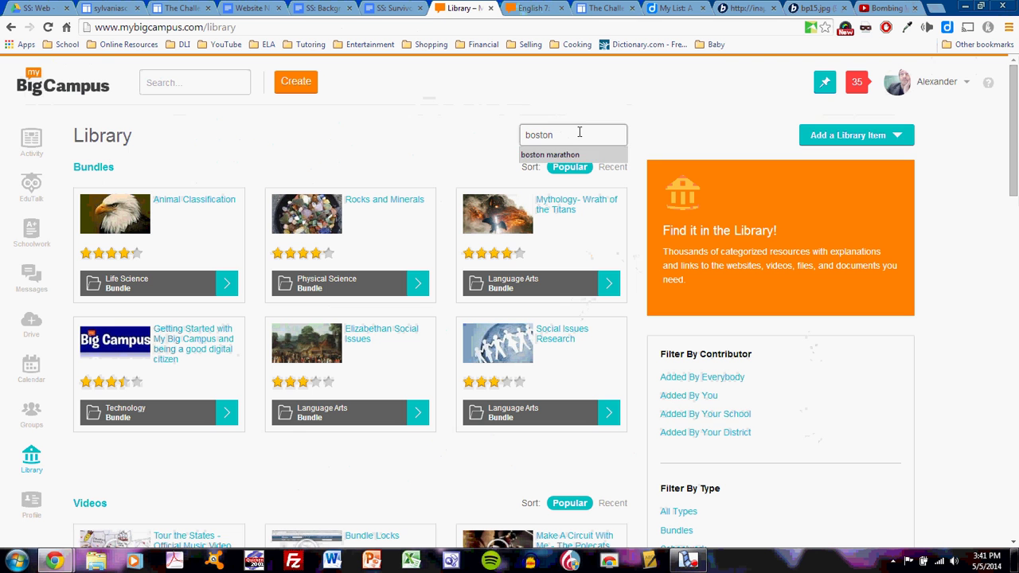
key(Down)
key(Return)
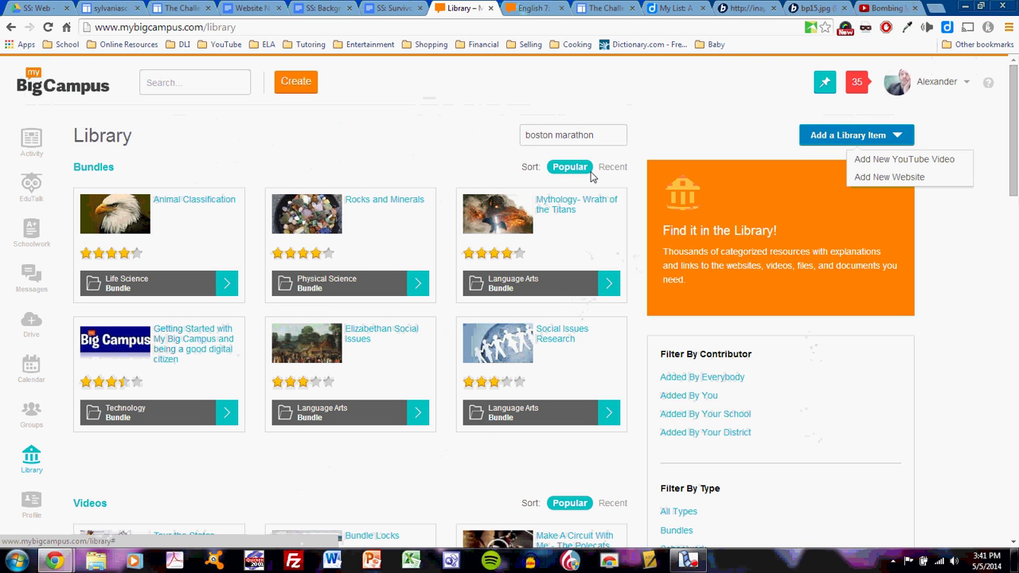
click(581, 136)
key(Return)
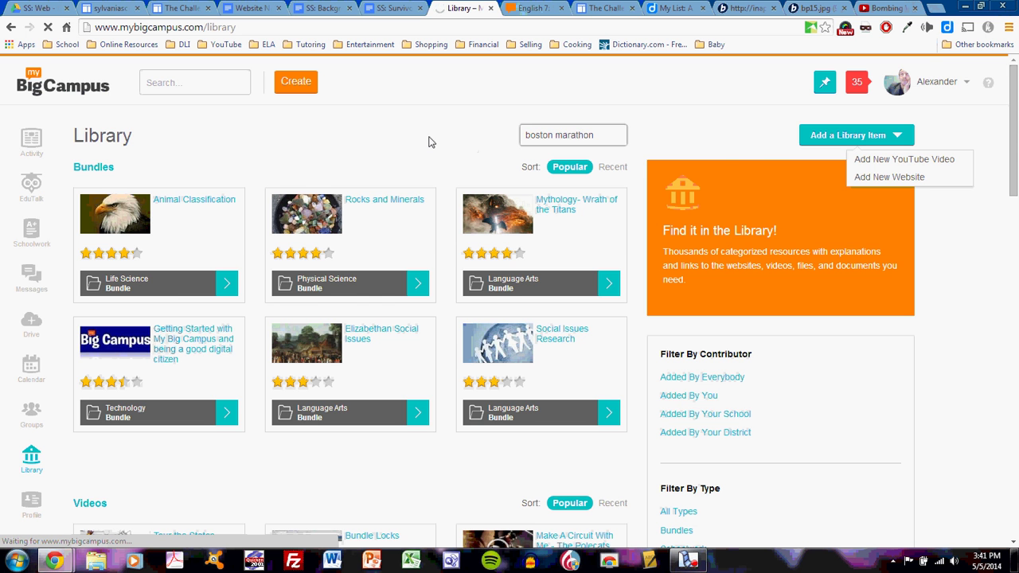
- Look through the boston marathon results, then return to The Challenge page editor
scroll(428, 141, down, 1)
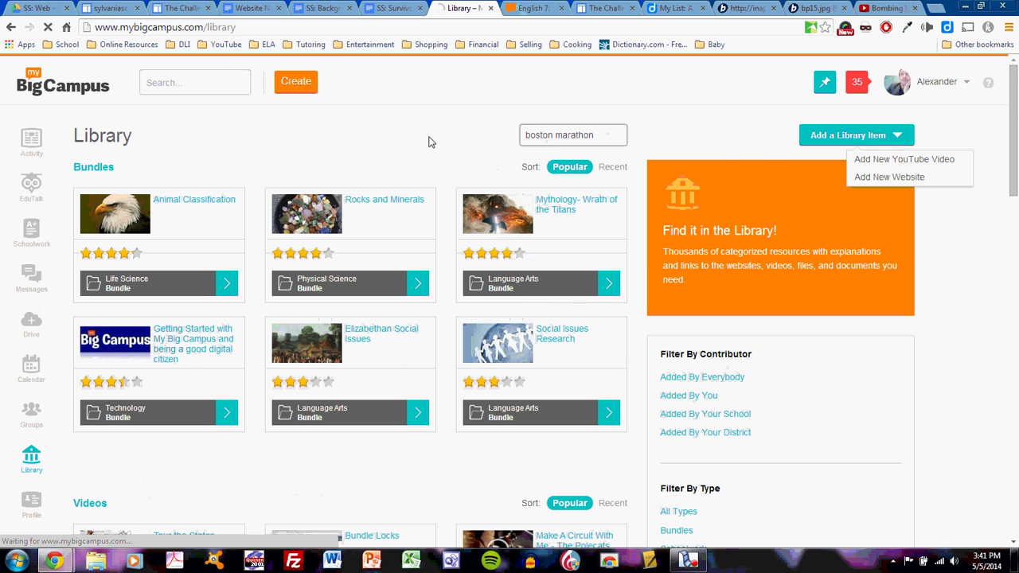
scroll(428, 141, down, 2)
scroll(428, 142, down, 2)
scroll(428, 142, up, 5)
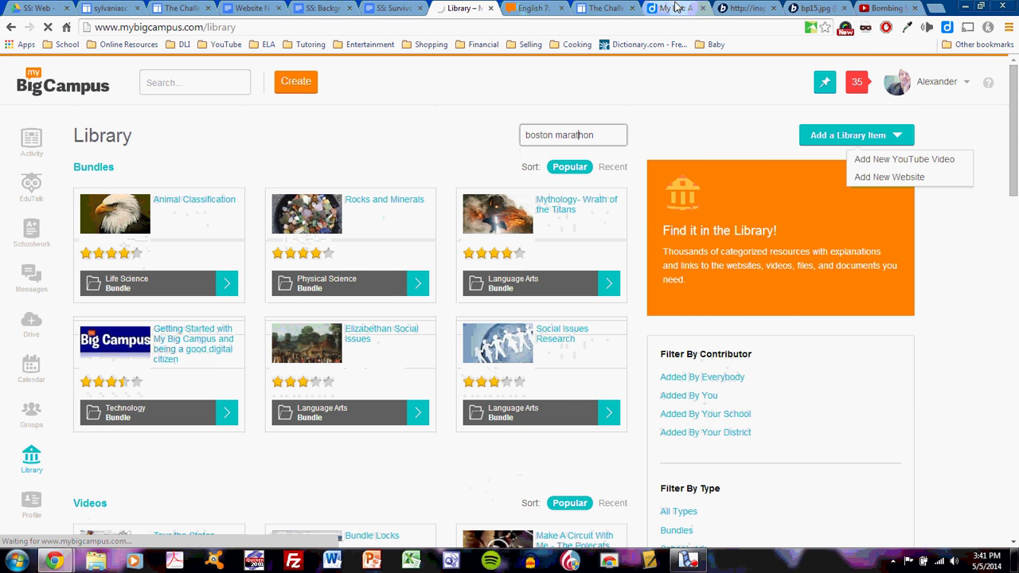
click(609, 11)
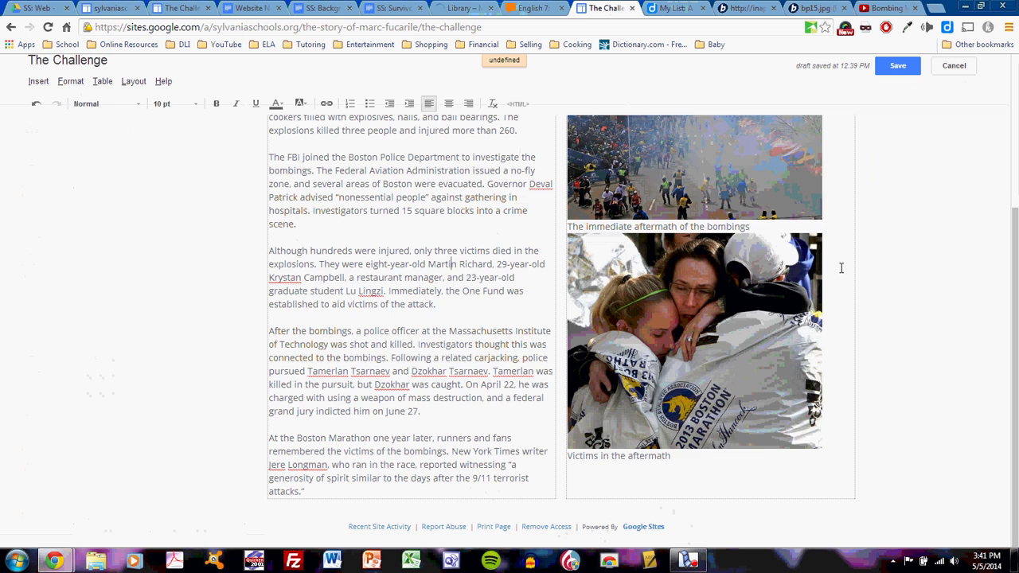
- Check the page, glance at the boston marathon library results, and return to the editor
scroll(840, 268, up, 2)
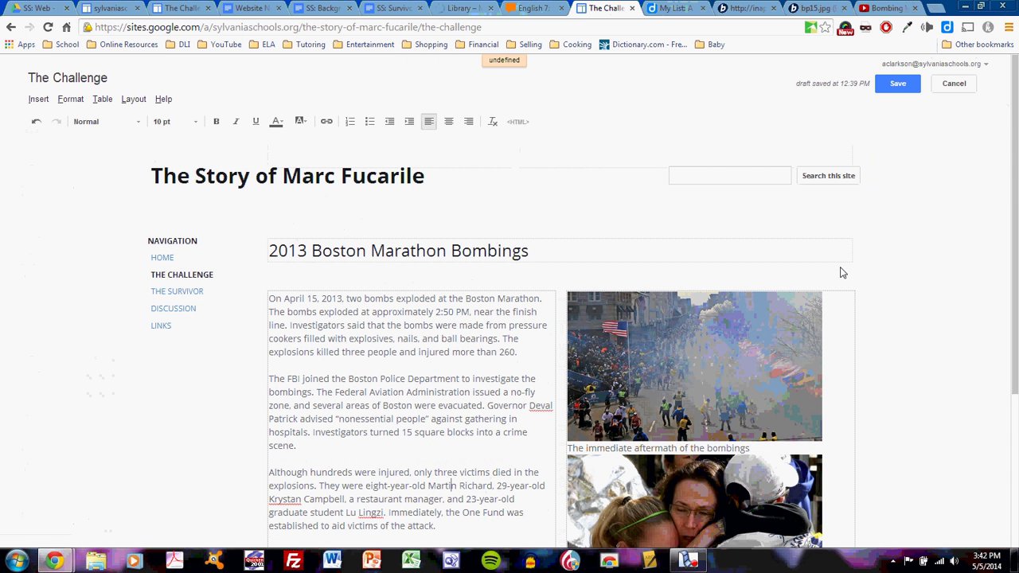
scroll(841, 270, down, 2)
scroll(771, 144, down, 3)
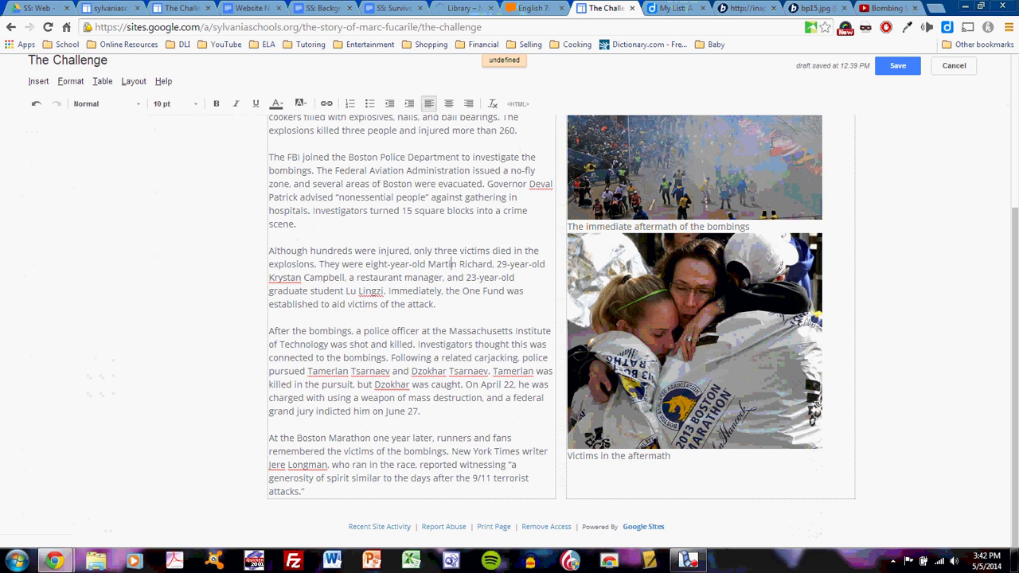
scroll(769, 146, up, 5)
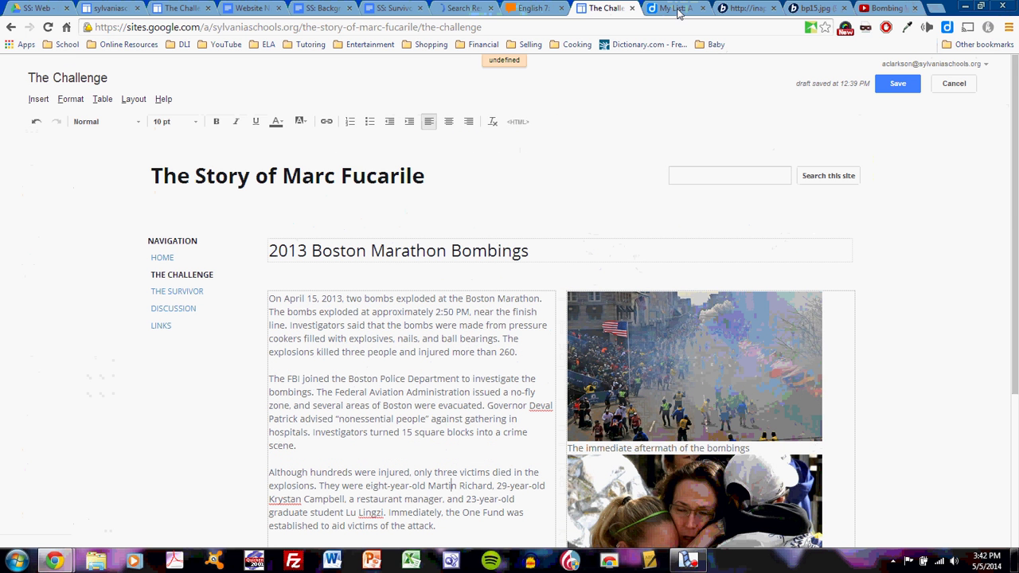
click(457, 10)
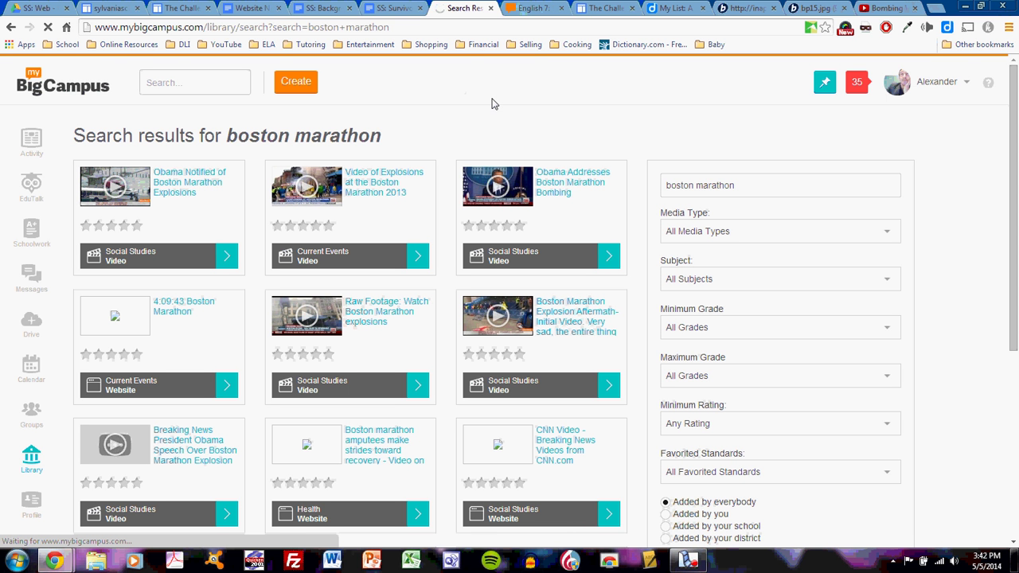
click(606, 9)
- Close the failed image and bp15.jpg tabs and save The Challenge page
scroll(857, 332, down, 2)
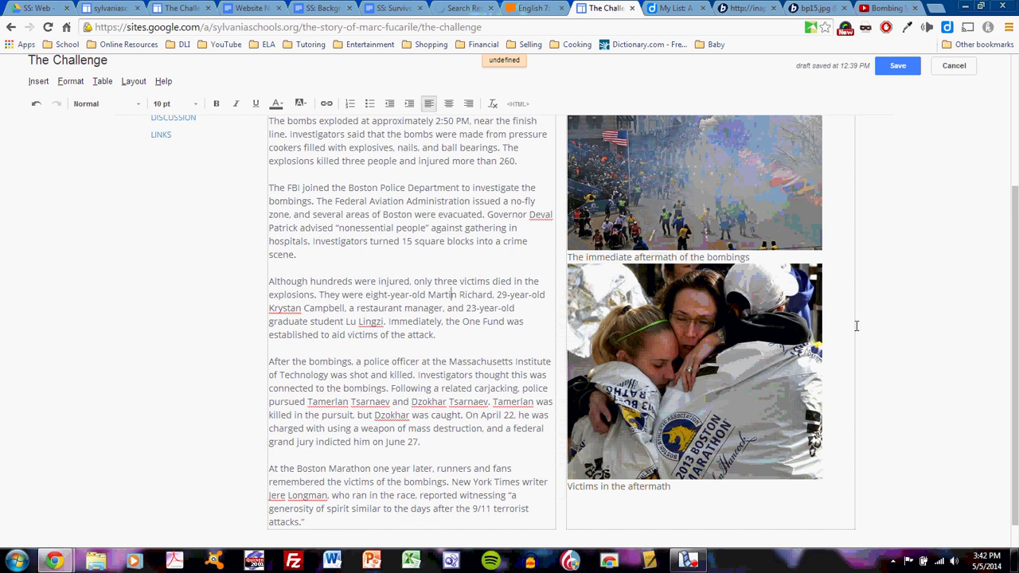
click(778, 10)
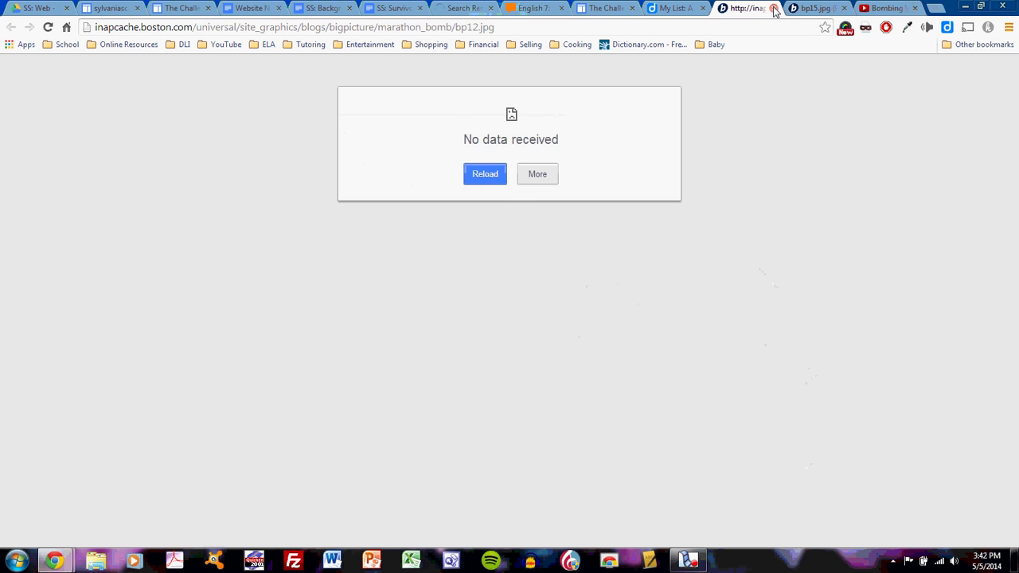
click(773, 8)
click(773, 8)
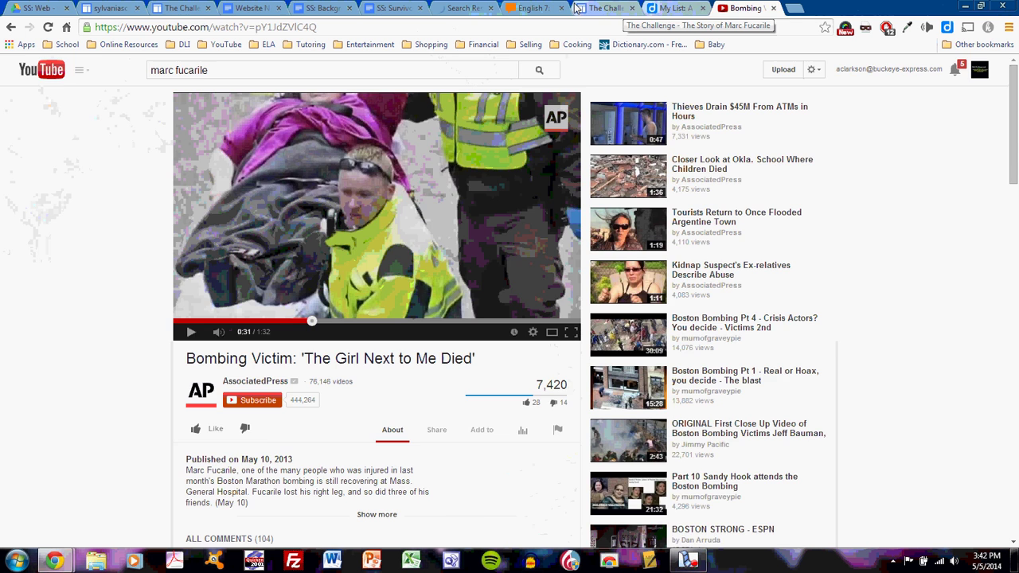
click(607, 8)
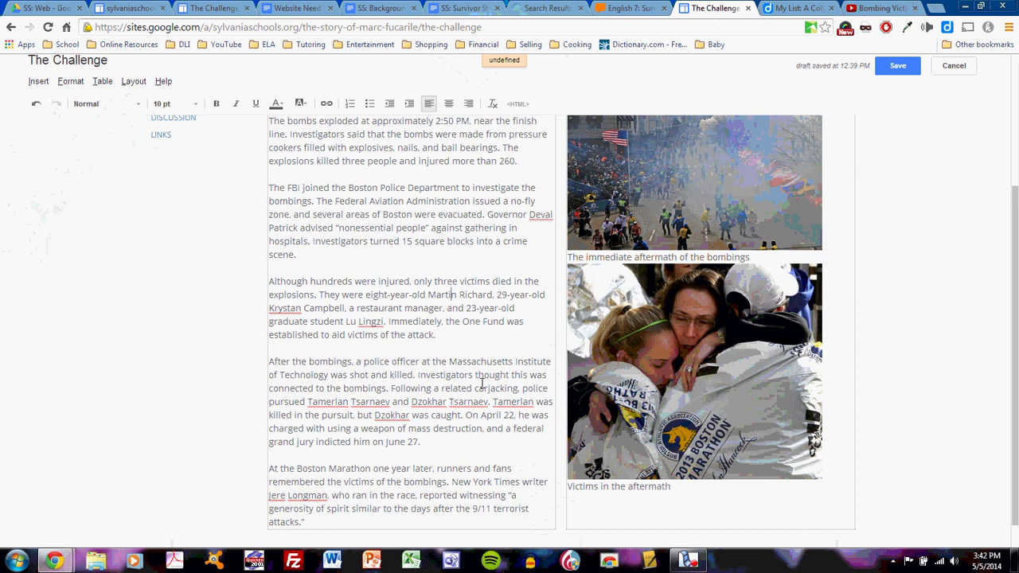
scroll(478, 377, up, 3)
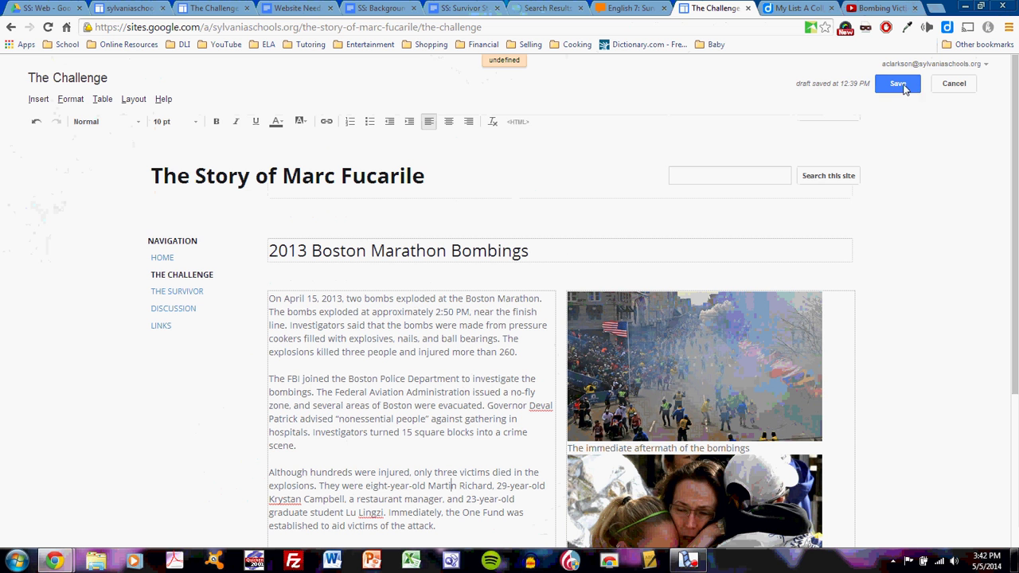
click(904, 89)
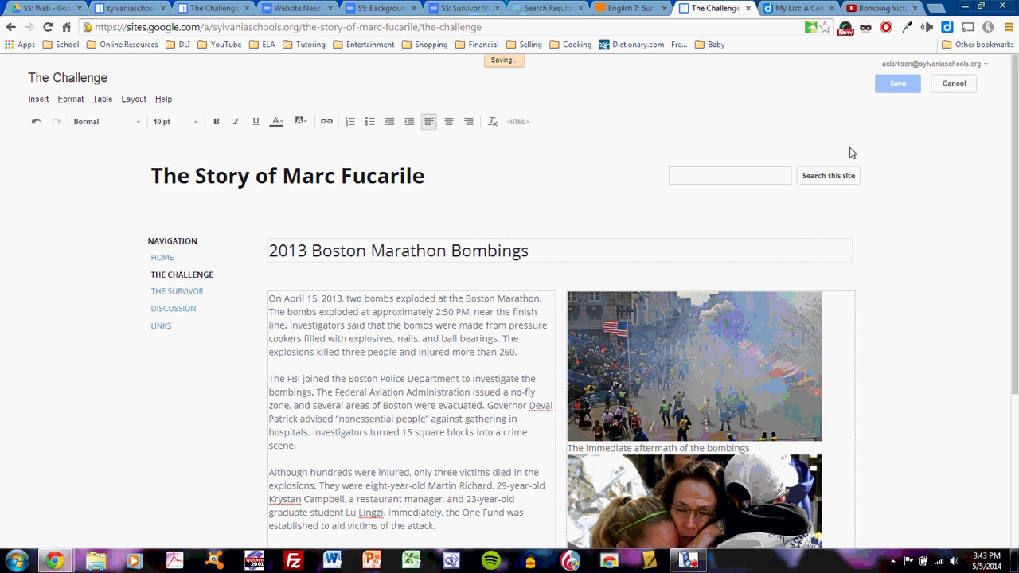
click(695, 562)
click(907, 509)
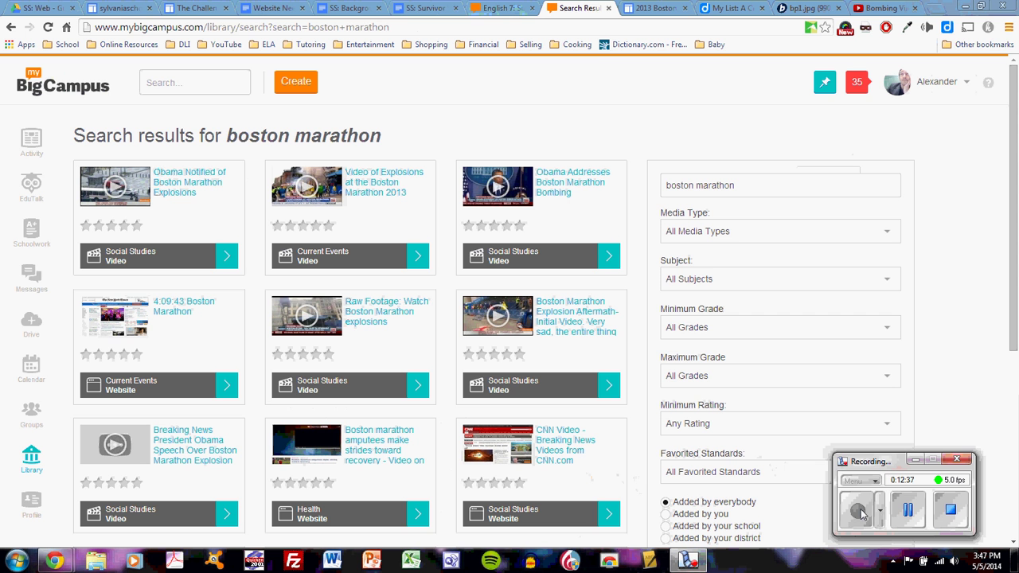
- Copy the youtu.be share link of 'Video of Explosions at the Boston Marathon 2013' and return to the Bombings page
click(309, 187)
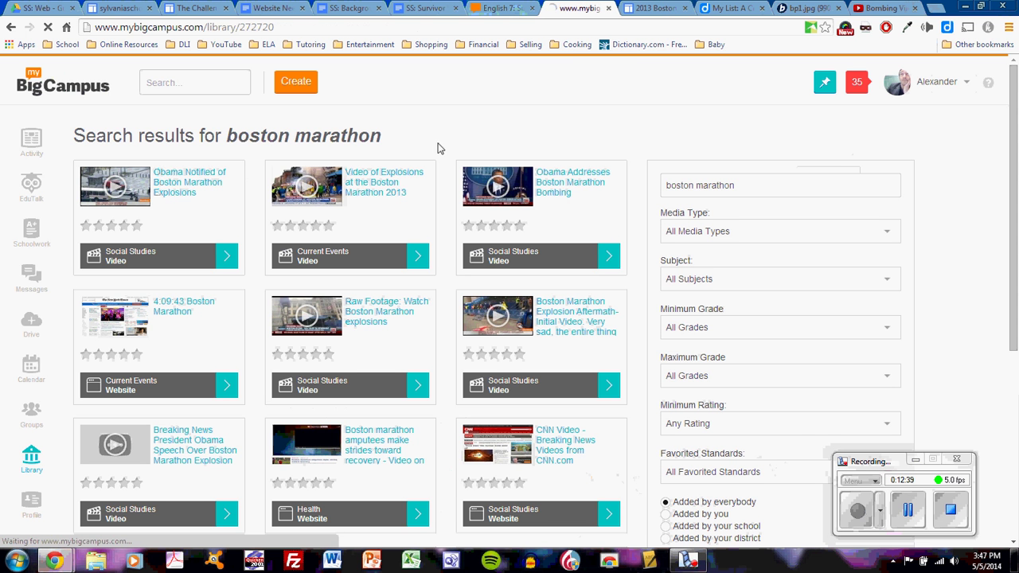
click(657, 10)
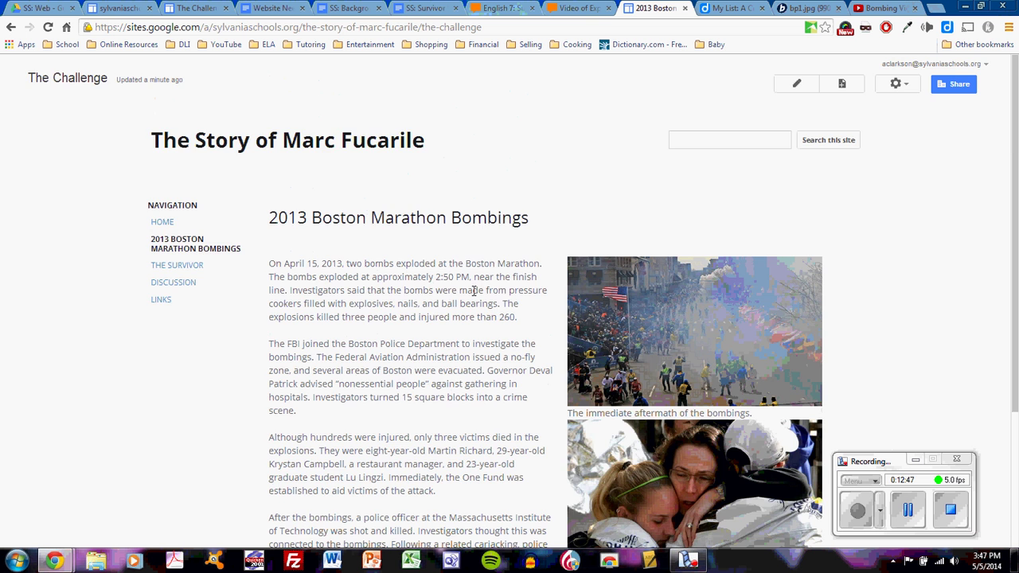
scroll(409, 273, down, 2)
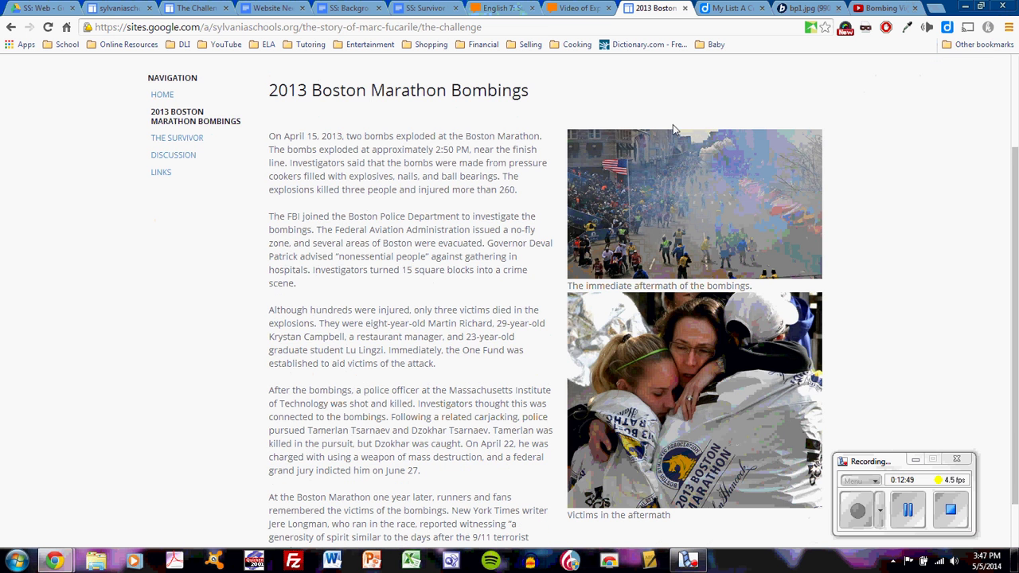
click(581, 8)
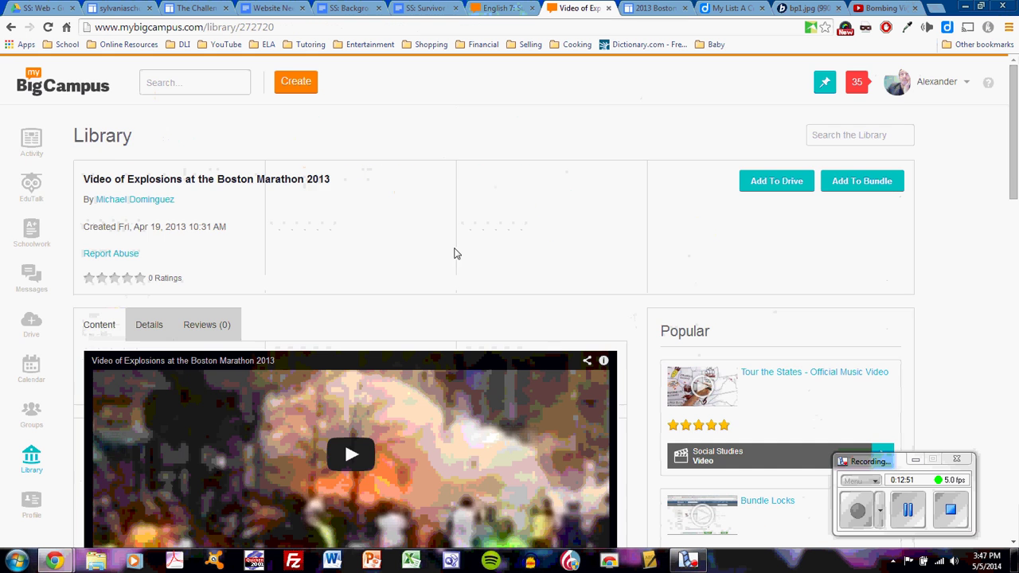
scroll(409, 255, down, 2)
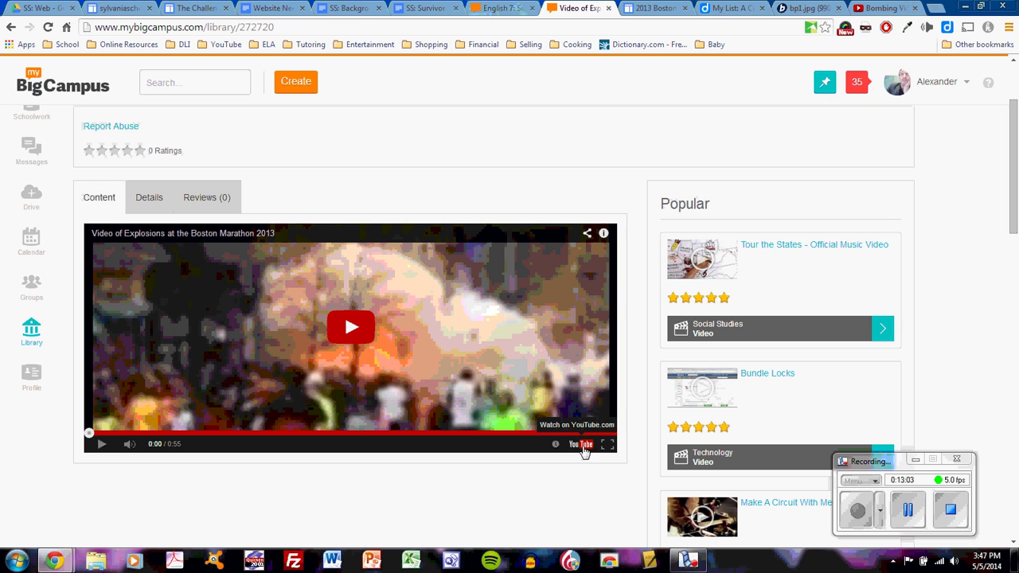
click(588, 237)
key(ctrl+c)
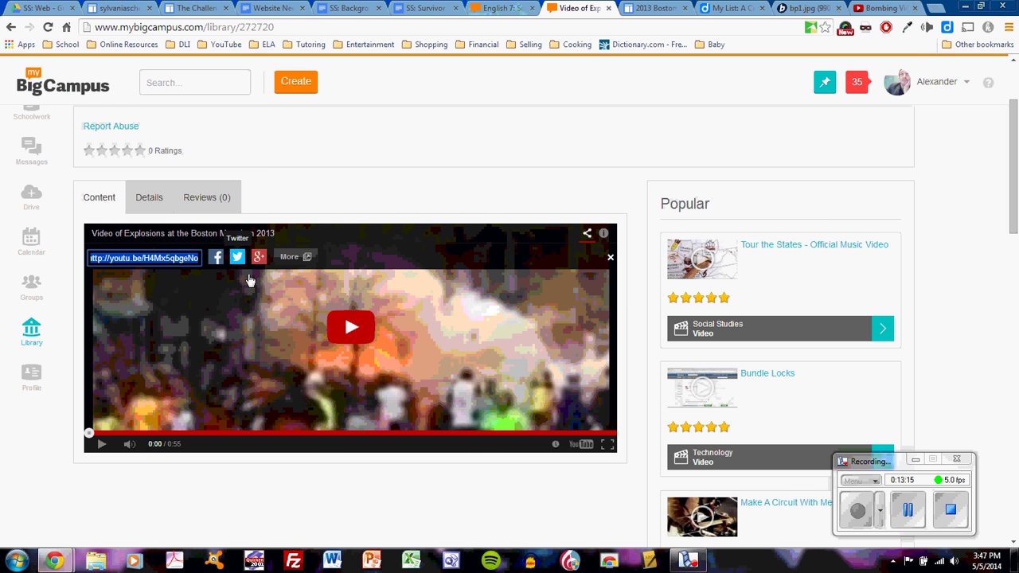
click(654, 8)
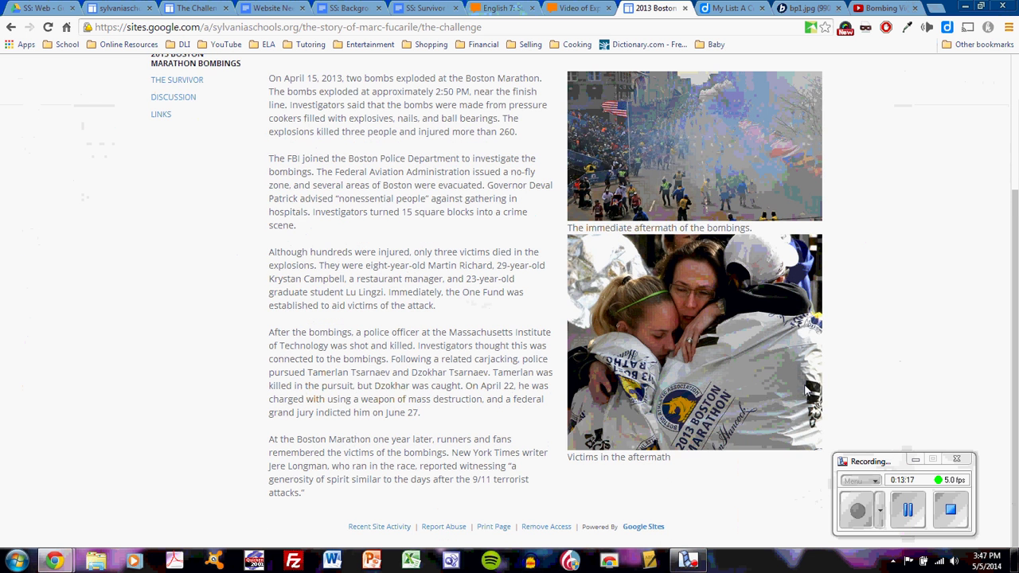
scroll(808, 287, up, 3)
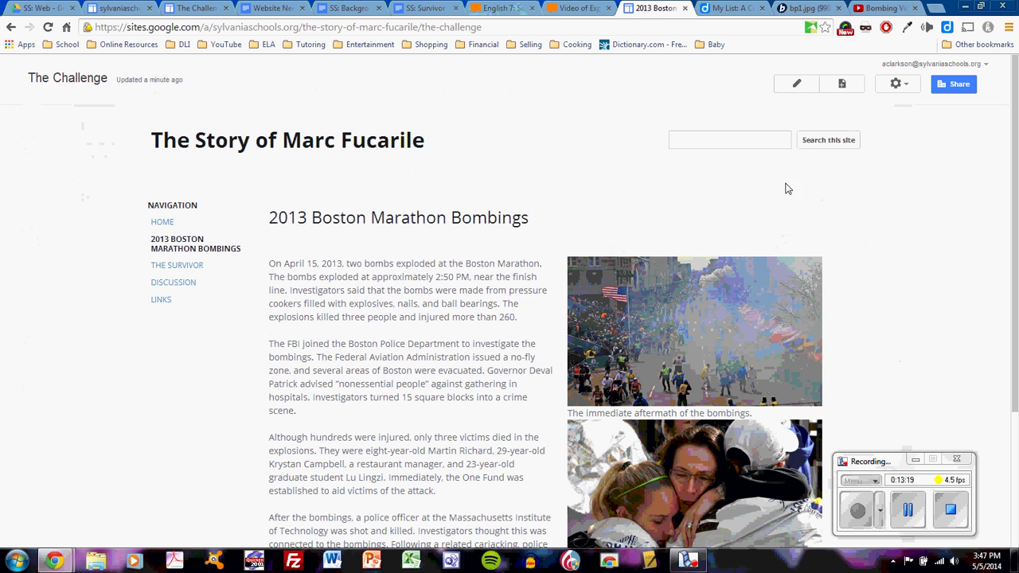
- Edit the Bombings page and add a blank line above the aftermath photo in the right column
click(796, 84)
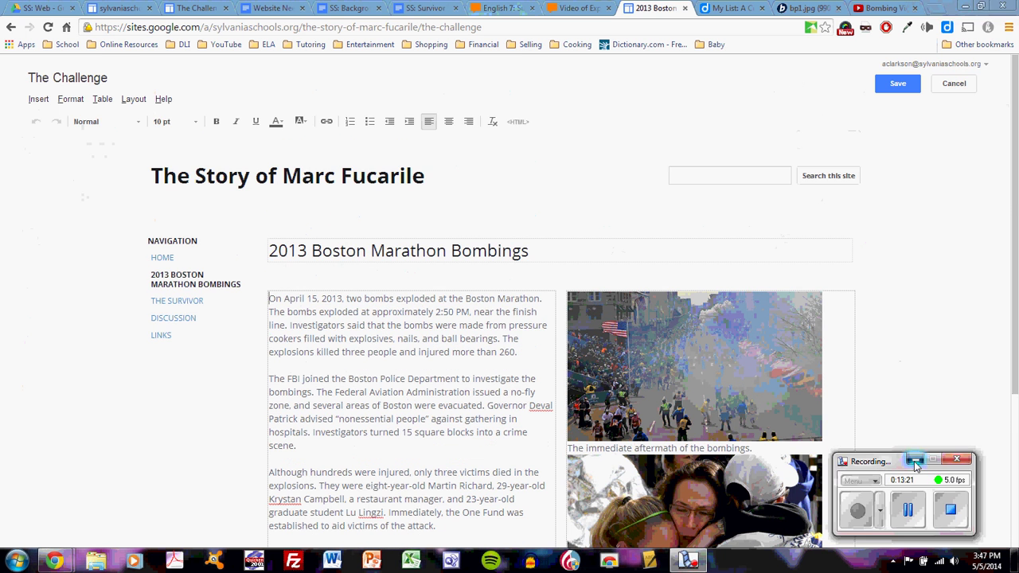
click(914, 461)
scroll(833, 331, down, 5)
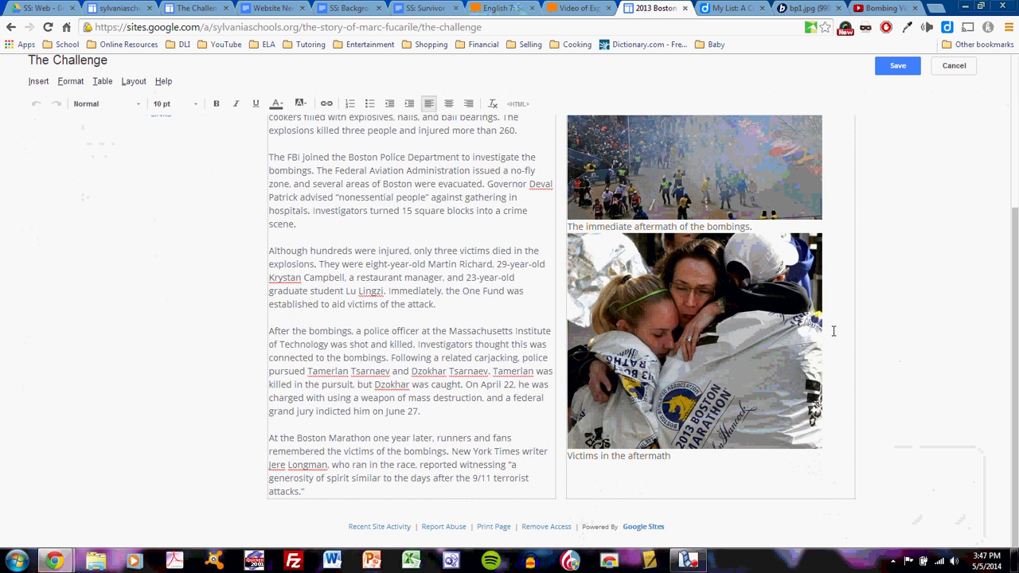
scroll(834, 331, up, 3)
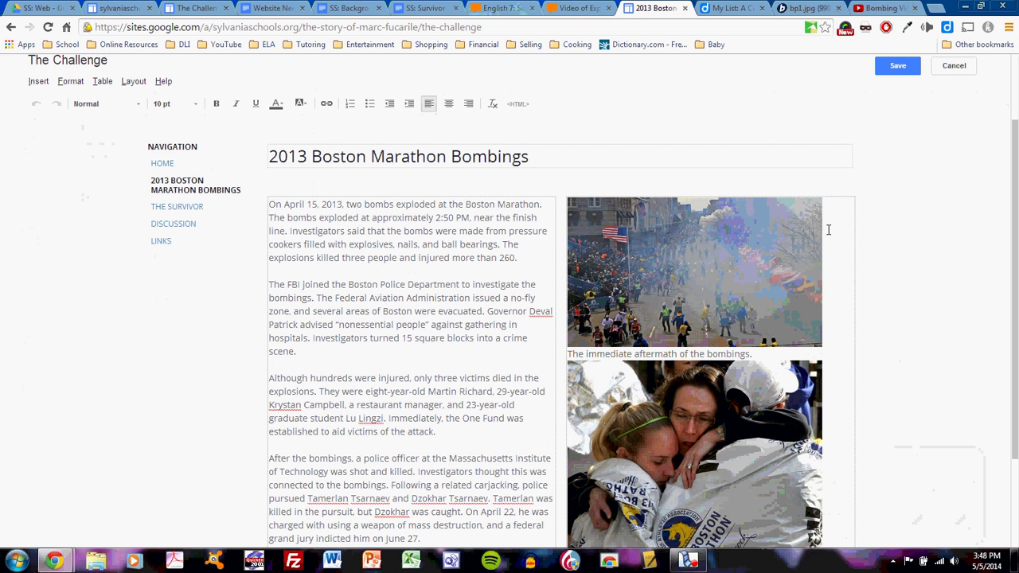
key(Return)
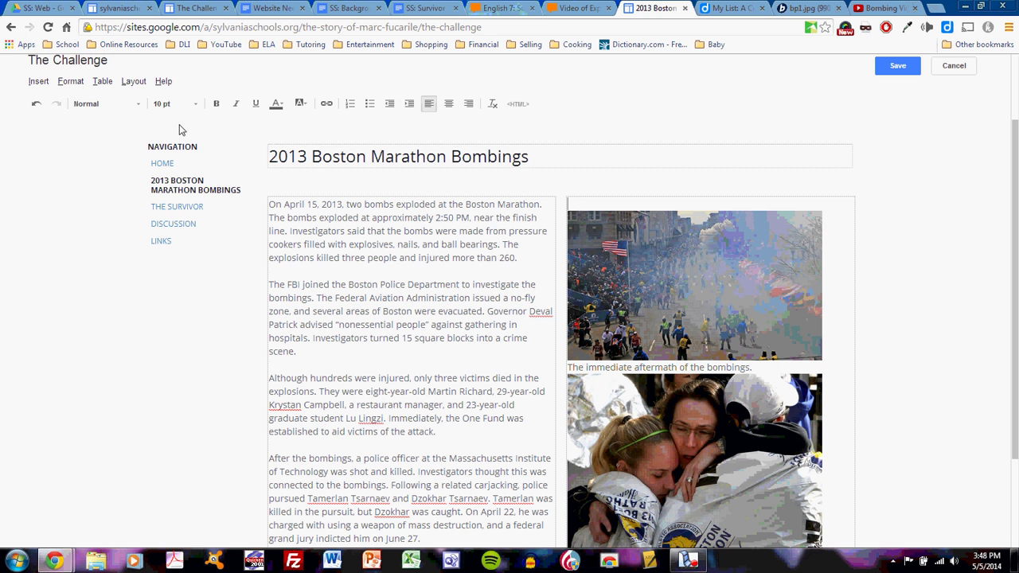
click(40, 82)
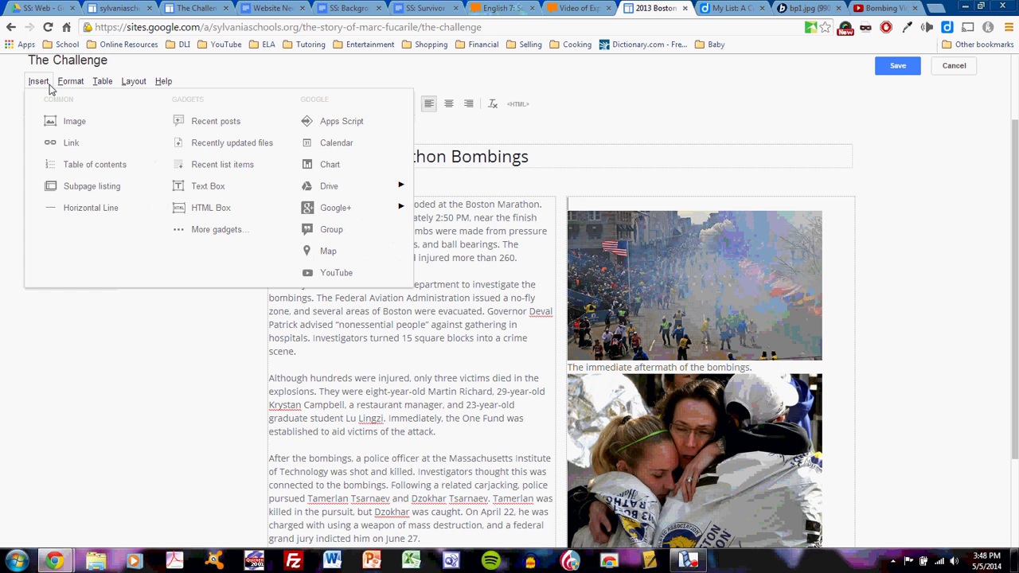
- Embed the copied YouTube link as a video titled 'CNN Report on the Bombings'
click(350, 275)
key(ctrl+v)
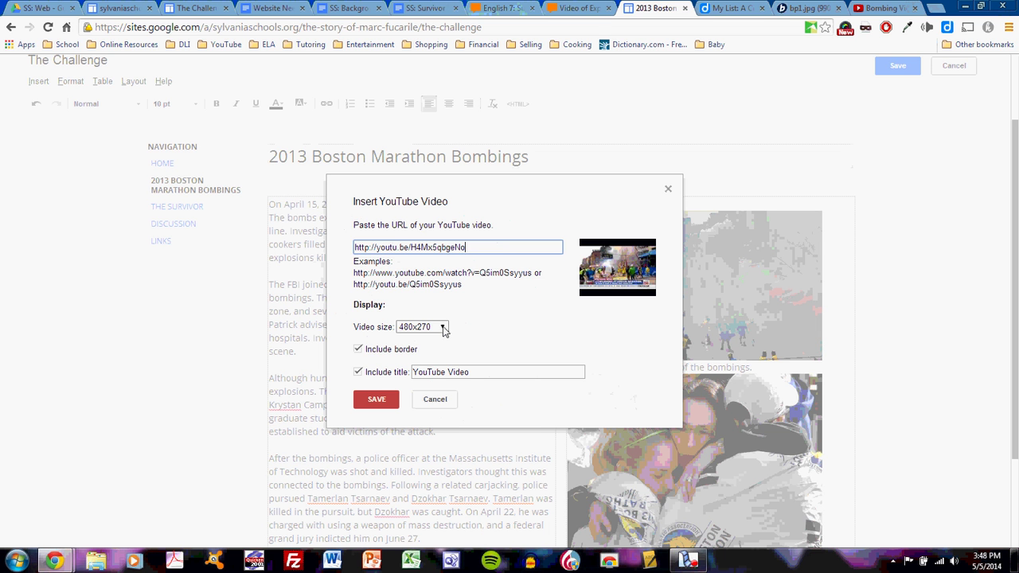
drag(481, 372, 402, 367)
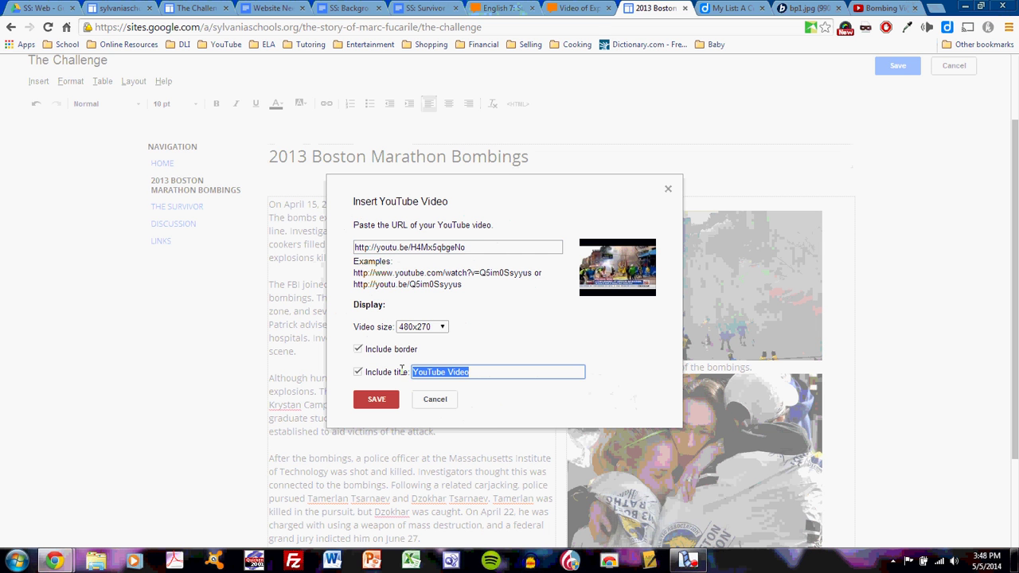
text(CNN)
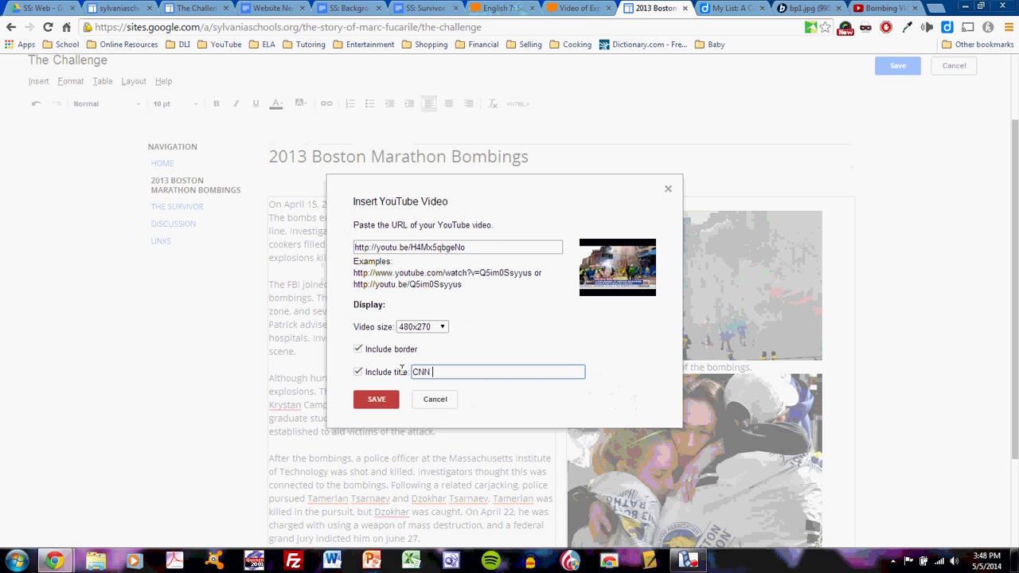
text( Report on the Bombings)
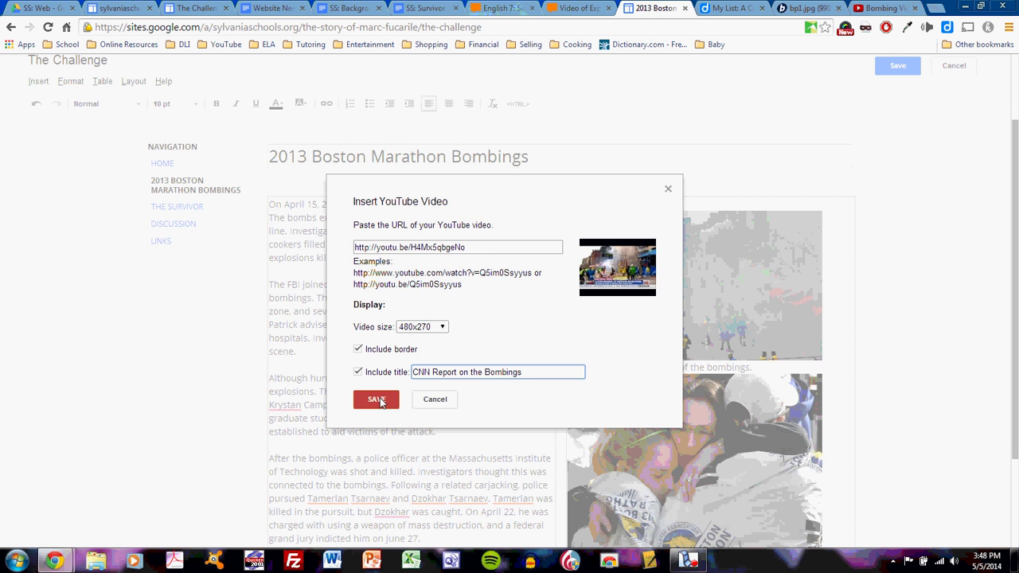
click(379, 400)
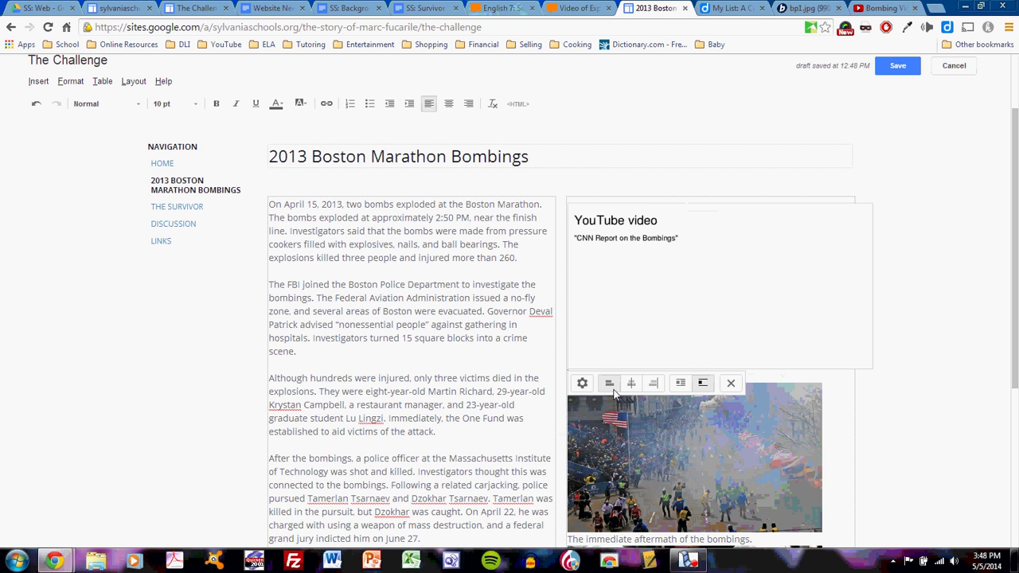
- Give the CNN Report video a custom size of 400 × 200
click(582, 384)
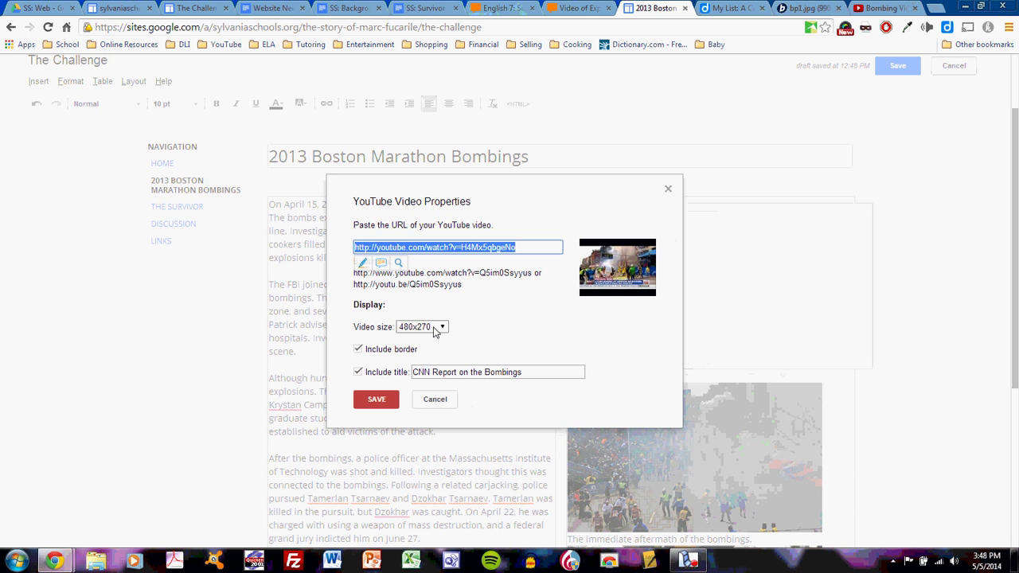
click(441, 328)
click(432, 389)
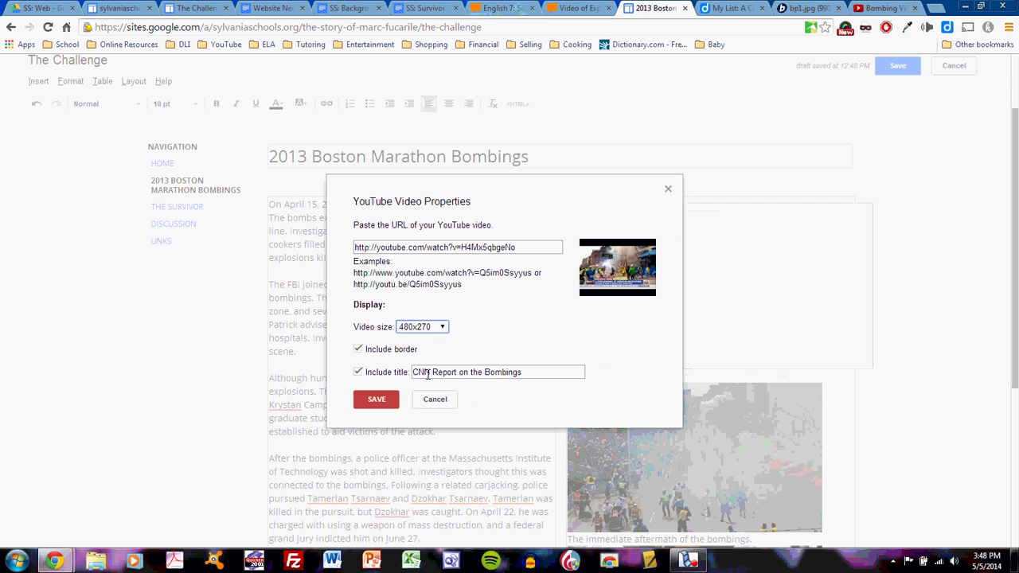
click(460, 328)
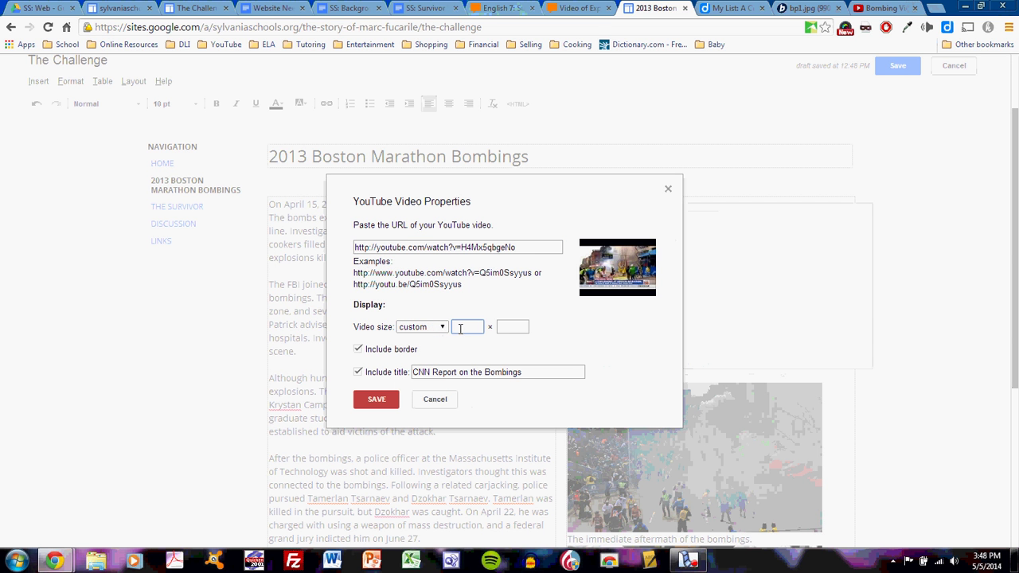
text(400)
key(Tab)
text(20)
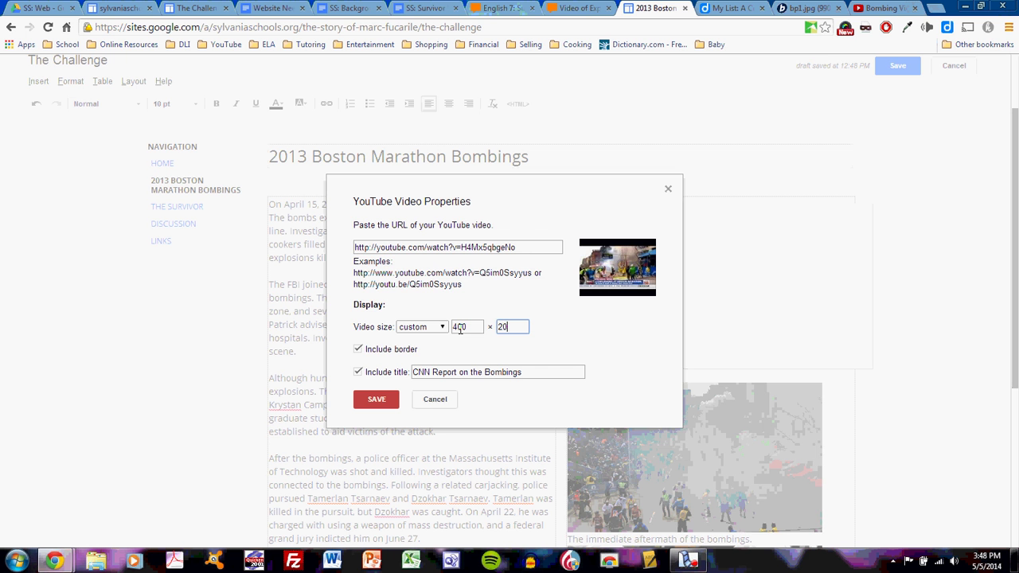
text(0)
click(389, 398)
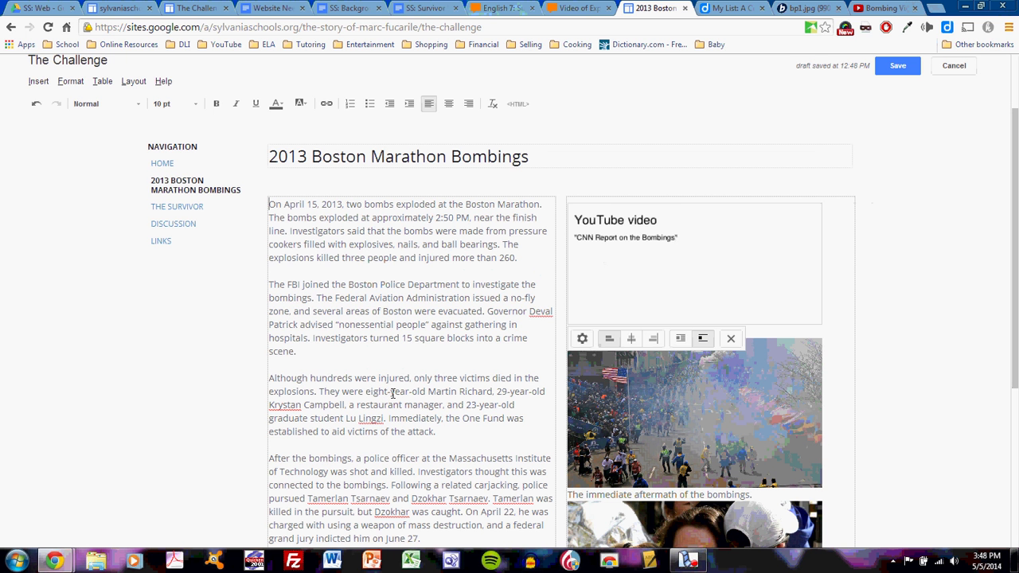
click(843, 322)
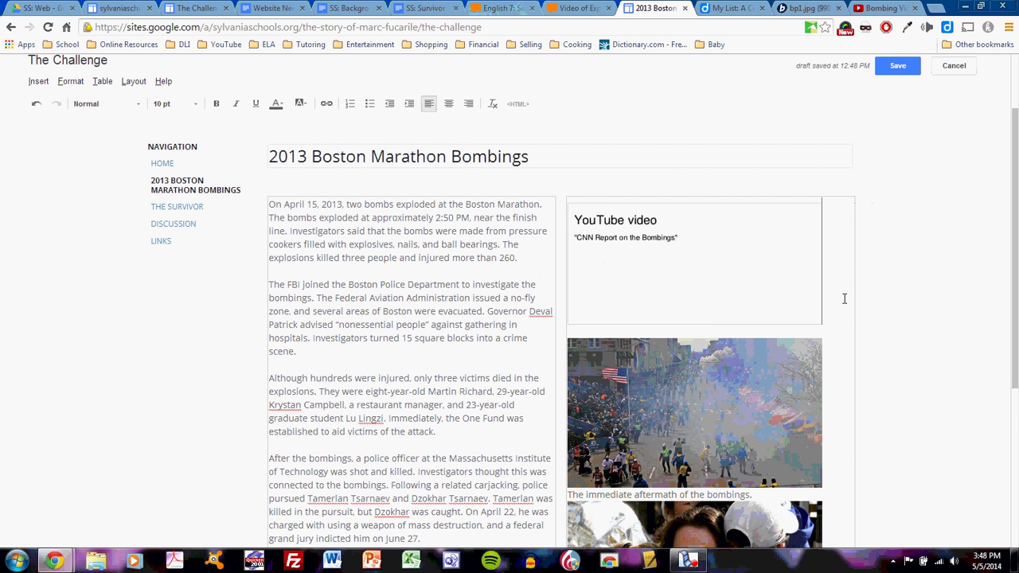
scroll(832, 297, up, 1)
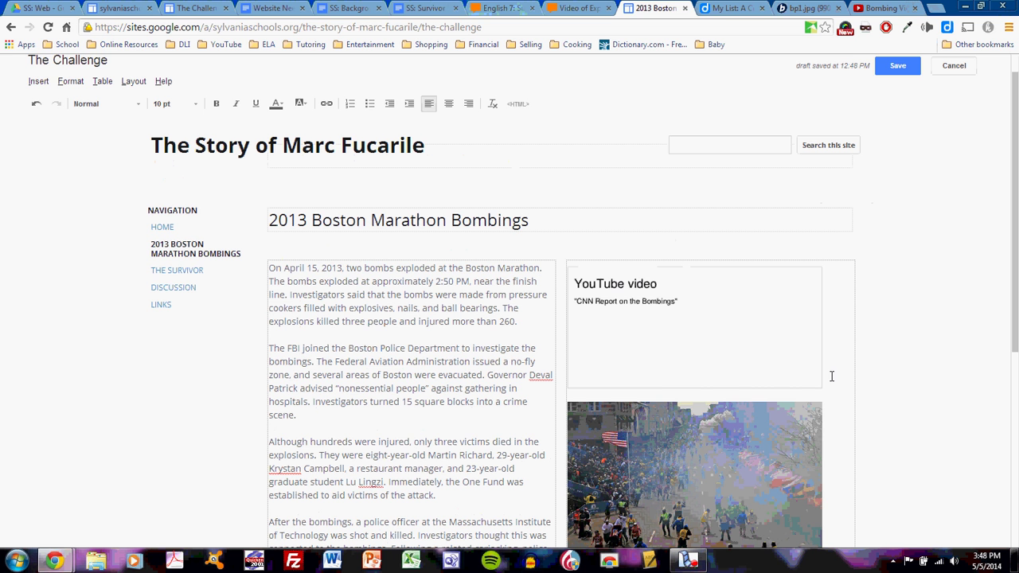
- Caption the video 'This is a CNN report featuring footage of the bombings' and save the page
key(Return)
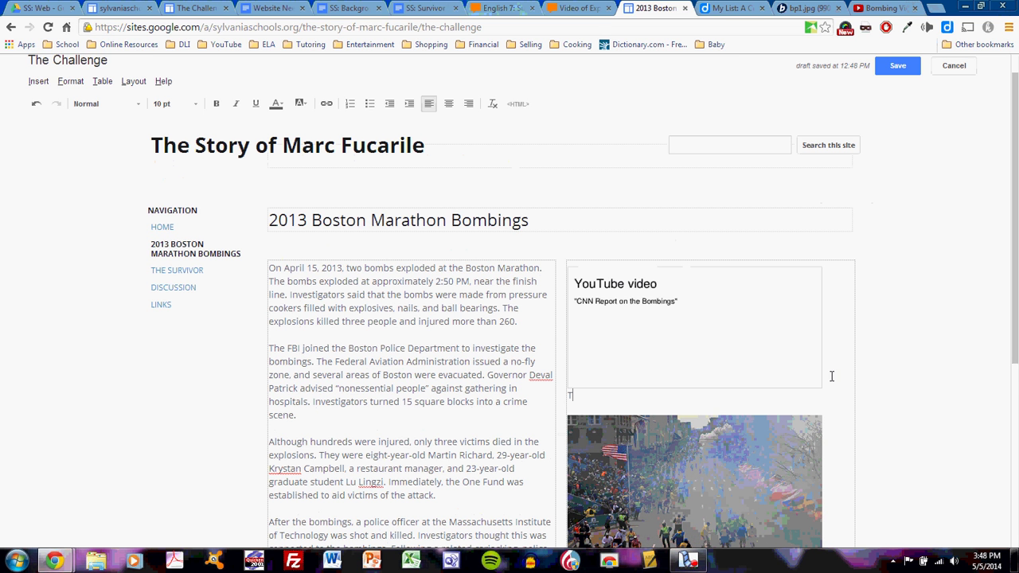
text(This is a CNN report featuring foot)
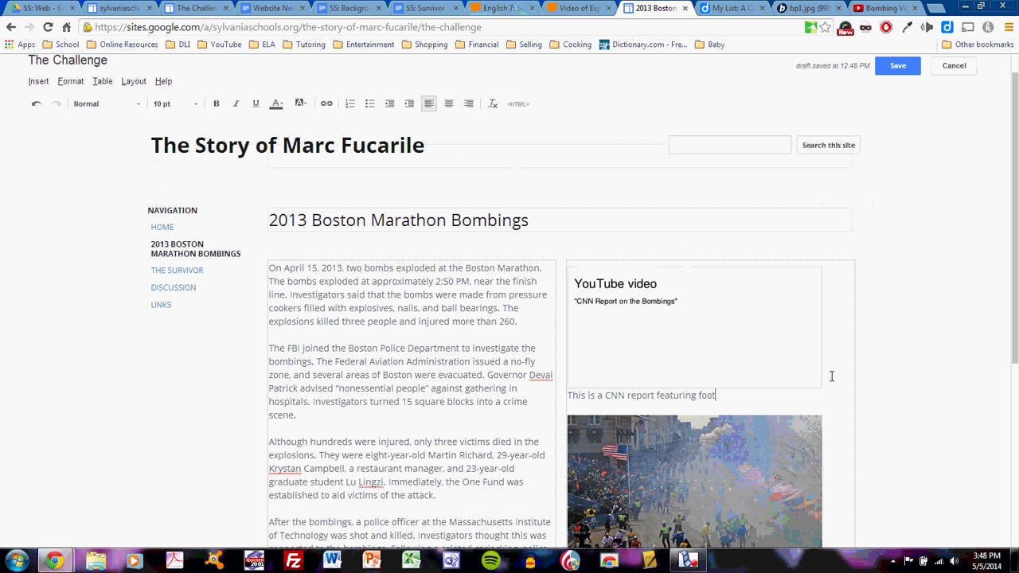
text(gae o)
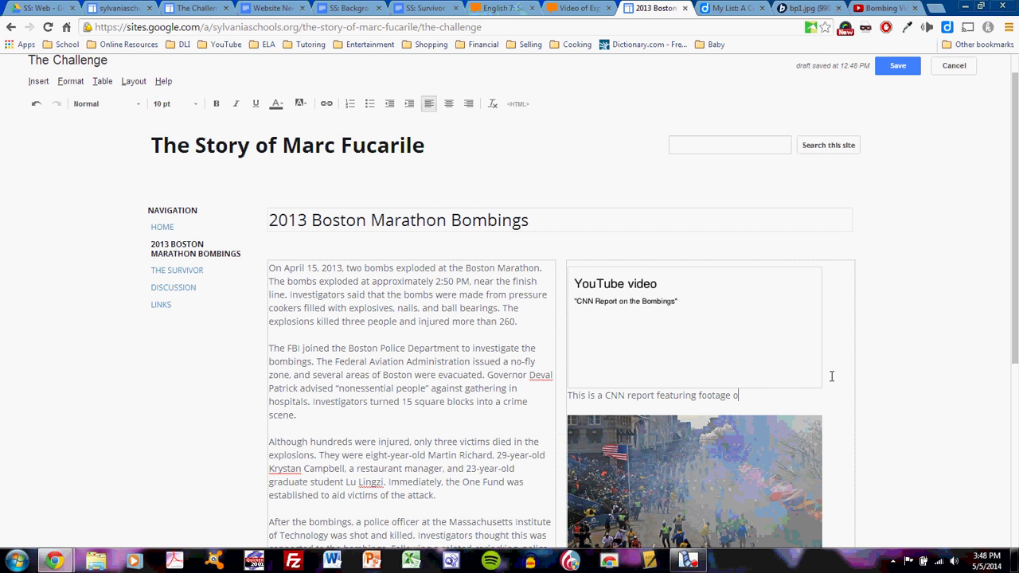
text(f the bombings.)
click(906, 70)
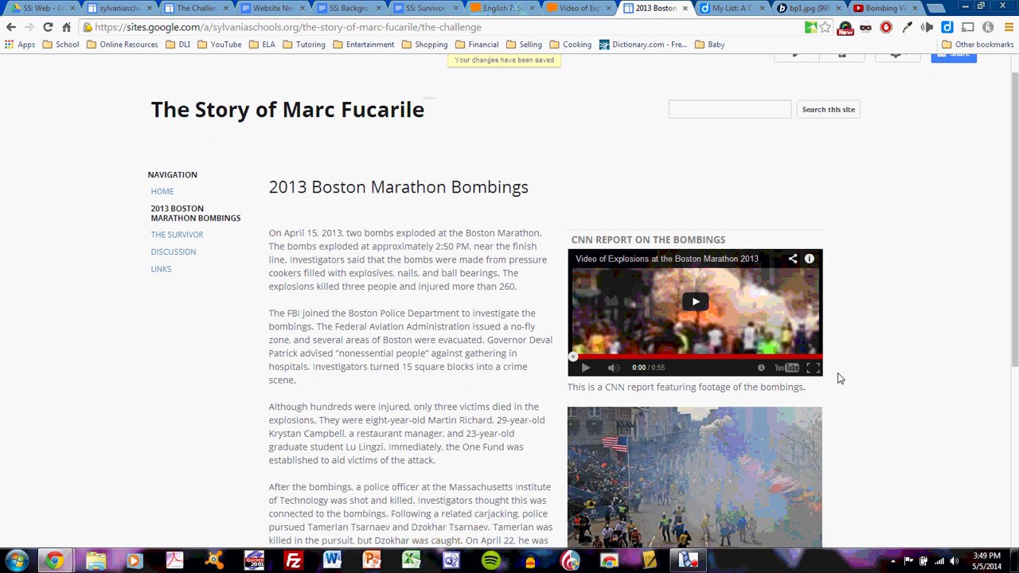
- Test the embedded CNN video by playing it, pausing at 0:07, and trying full screen
scroll(840, 375, down, 3)
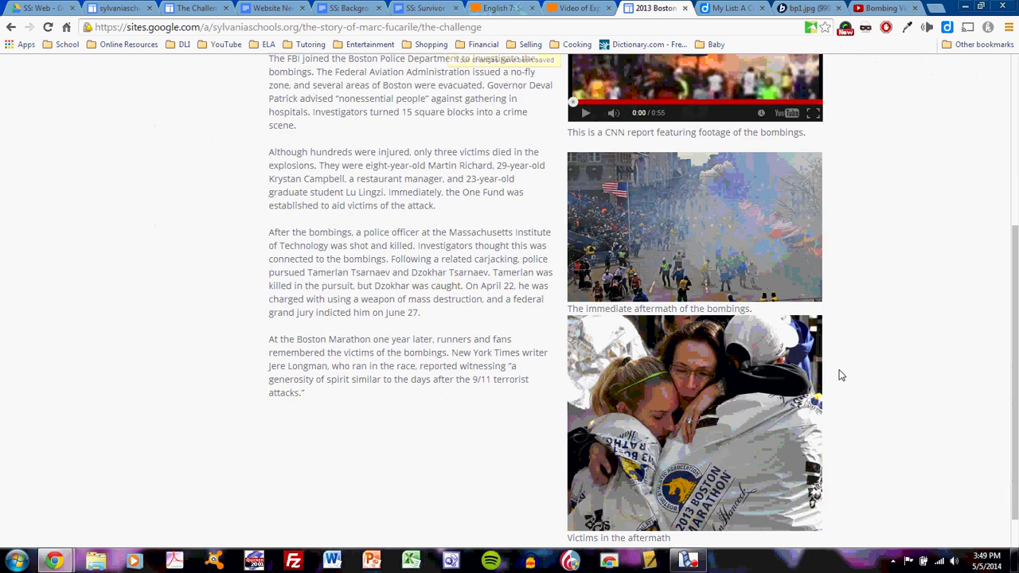
scroll(840, 375, up, 2)
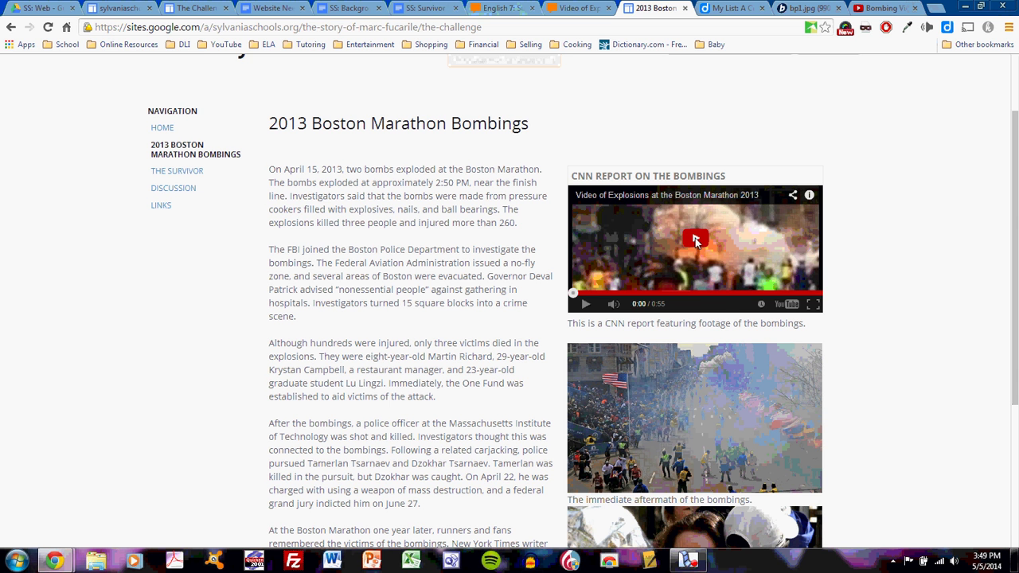
click(695, 240)
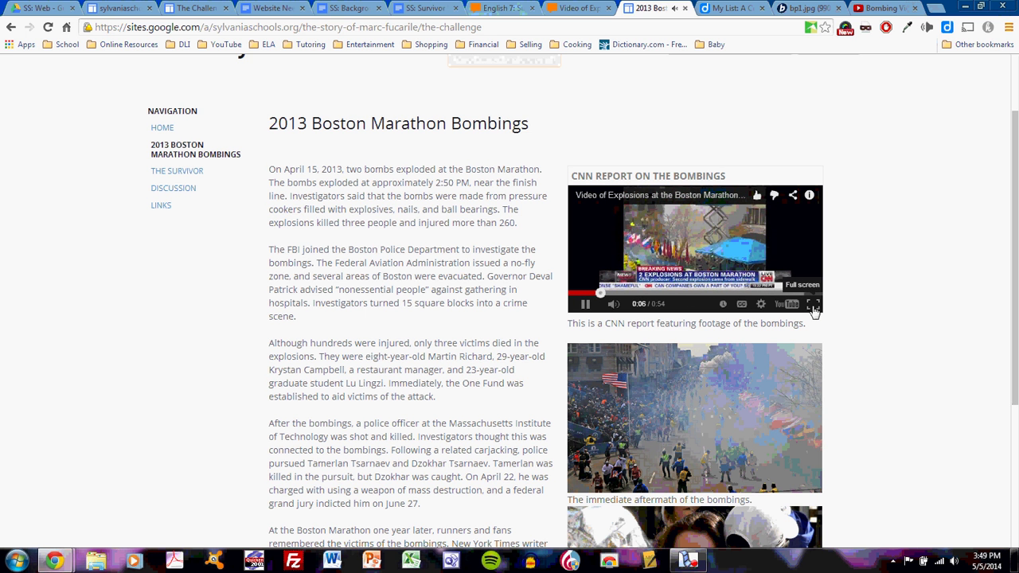
key(space)
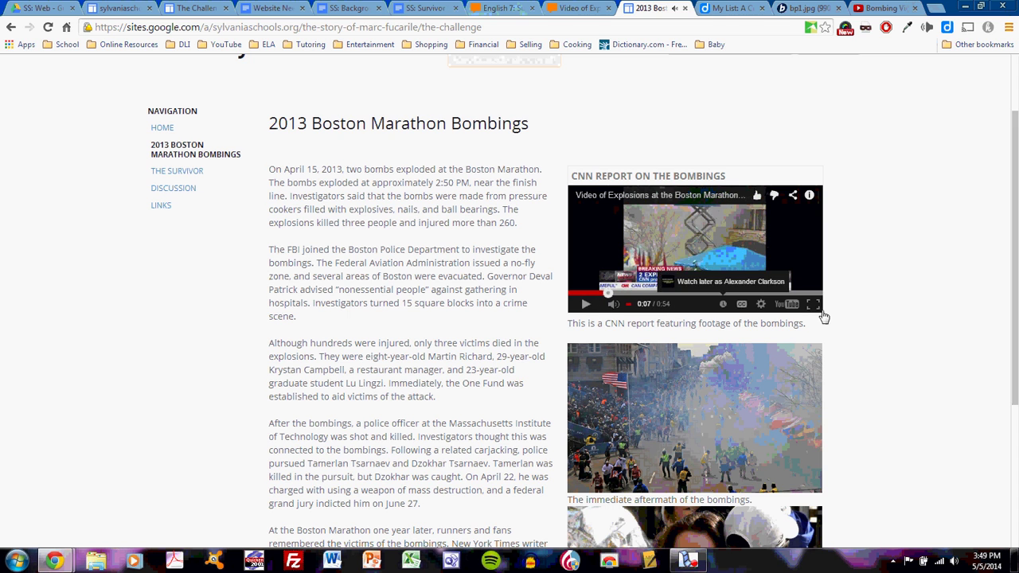
click(813, 307)
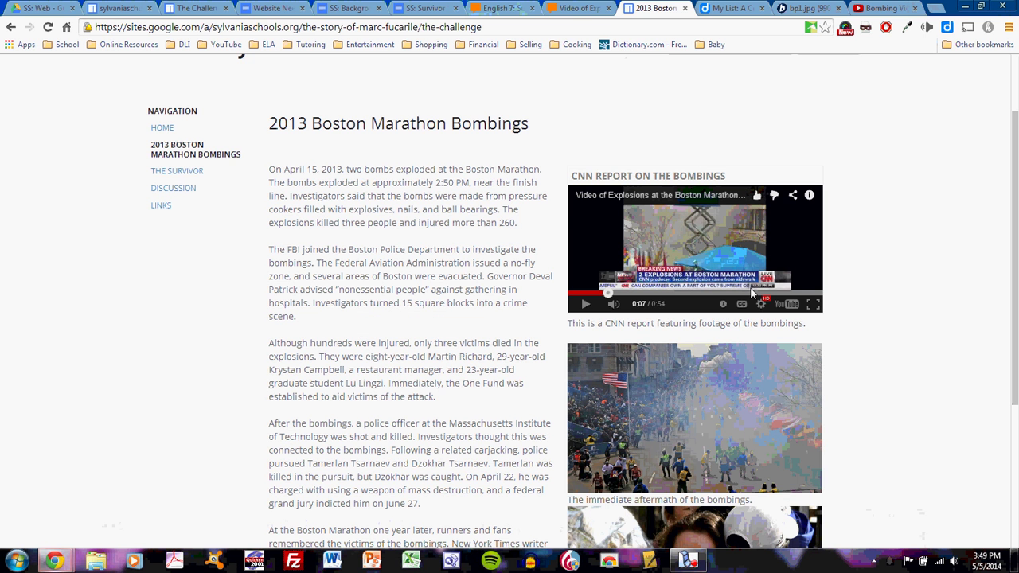
scroll(784, 276, down, 3)
scroll(784, 277, up, 5)
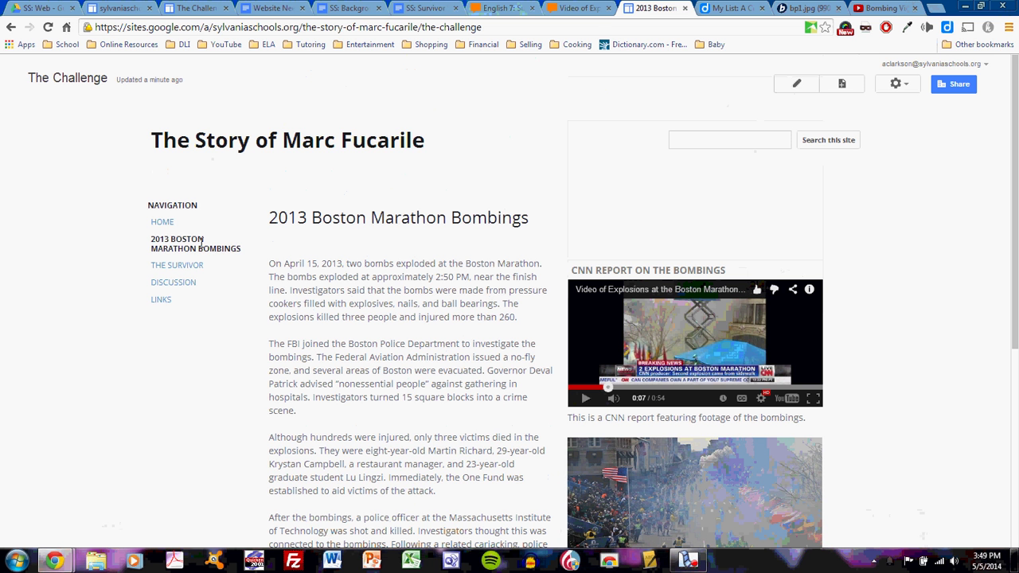
- Navigate through The Survivor and Discussion pages to the Links page
click(193, 266)
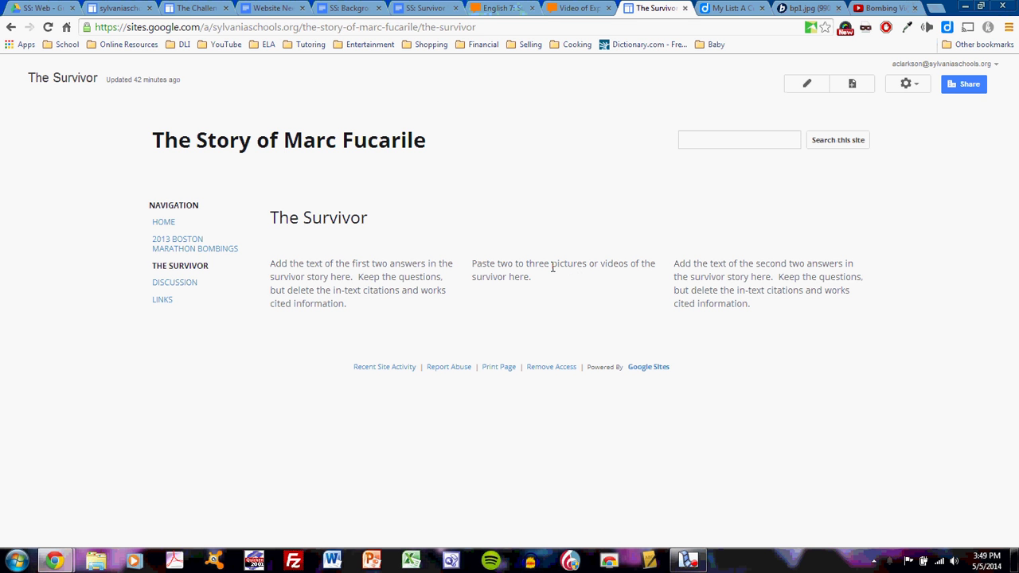
click(191, 284)
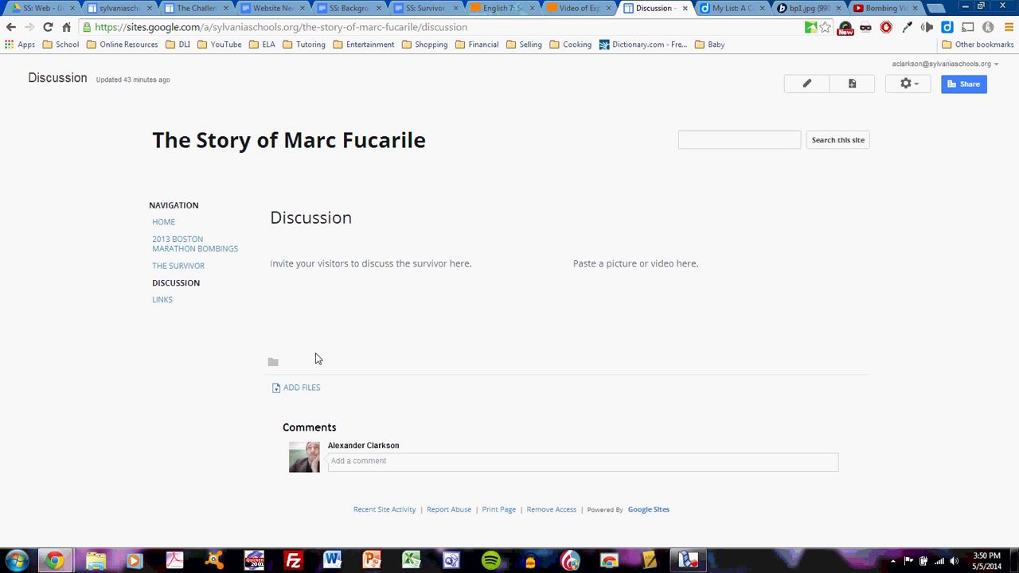
click(164, 302)
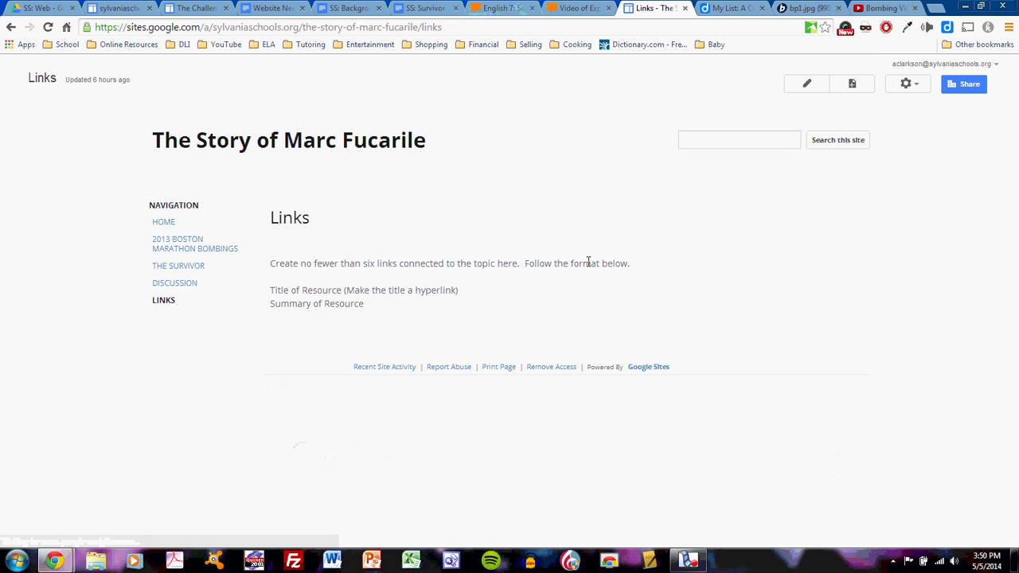
- Edit the Links page and delete its top instruction sentence, leaving Title of Resource first
click(808, 84)
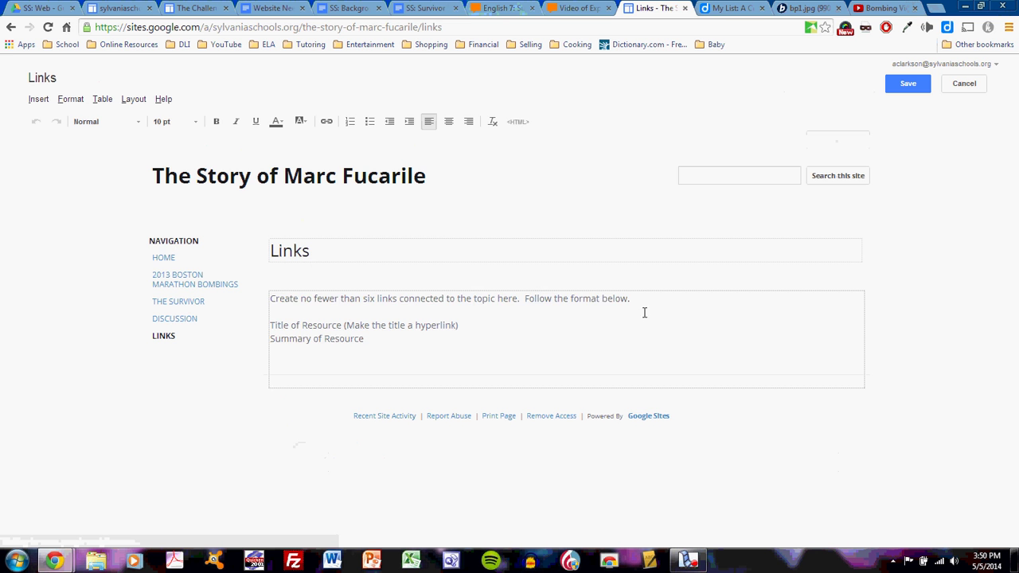
drag(646, 303, 261, 300)
key(Delete)
key(Delete)
key(Delete)
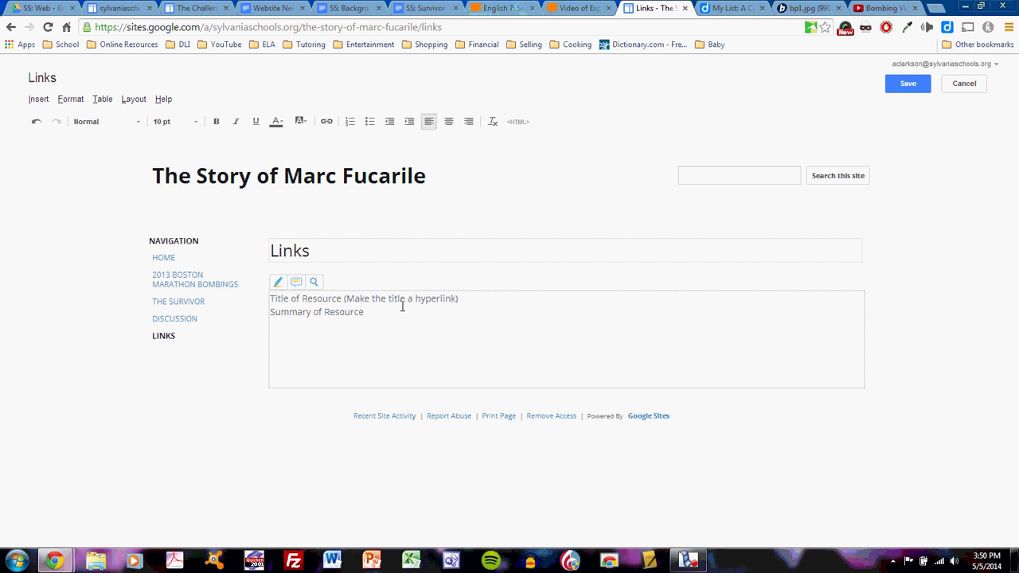
- Clear the 'images' tag filter in the Diigo list to reach the NBC News survivor article
click(736, 9)
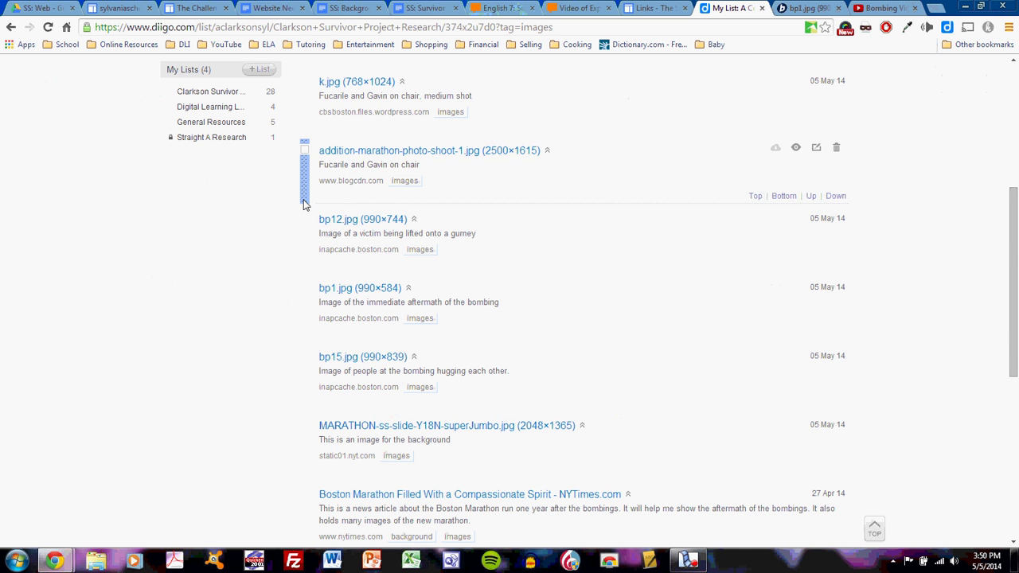
scroll(302, 204, up, 3)
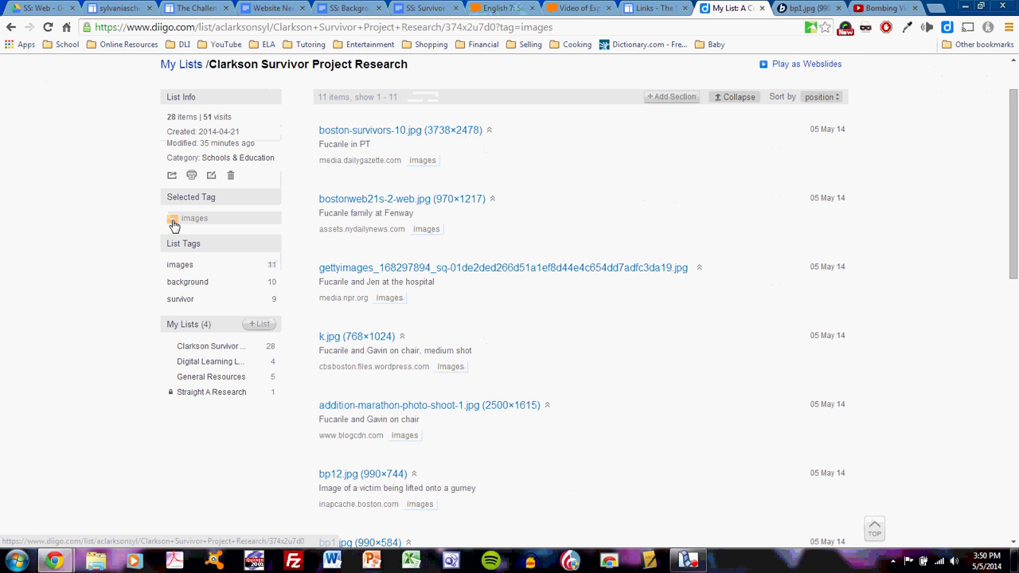
click(173, 221)
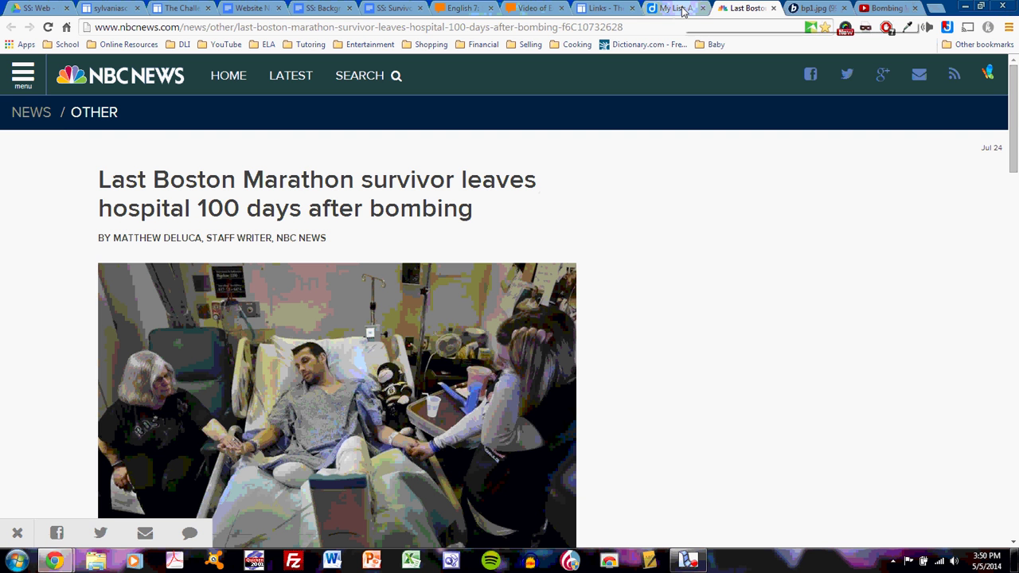
click(612, 8)
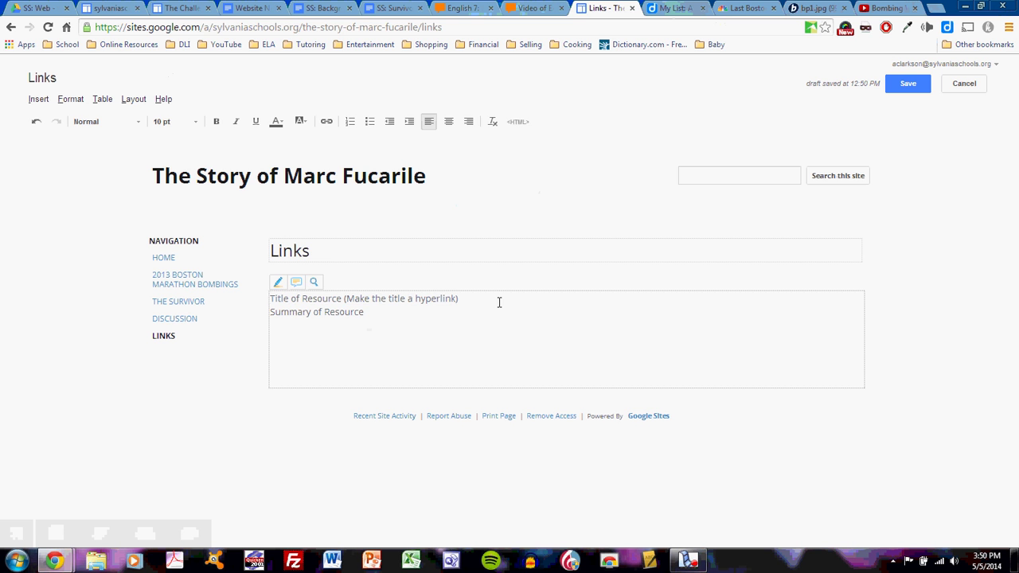
- Add 'Last Boston Marathon Survivor Leaves Hospital 100 Days after Bombing' below Summary of Resource
click(407, 312)
text(Last Bo)
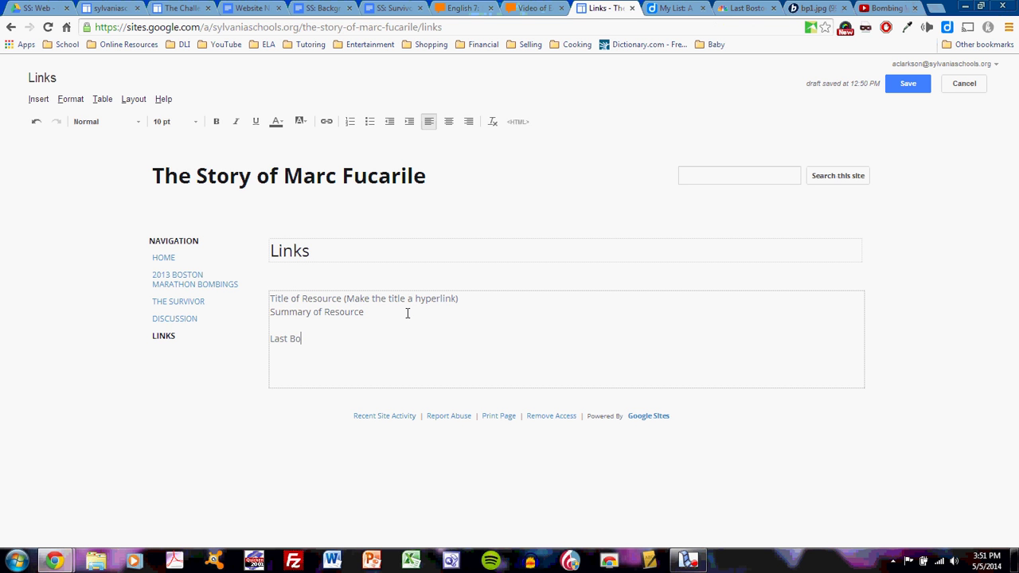
text(ston Marathon Survivor Leaves Hospi)
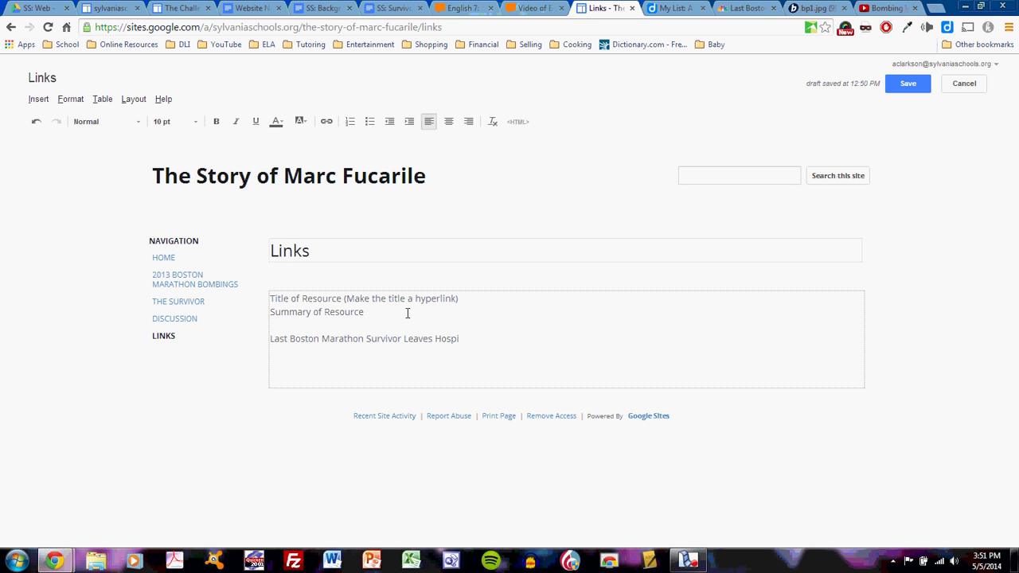
text(00 Days after Bombing)
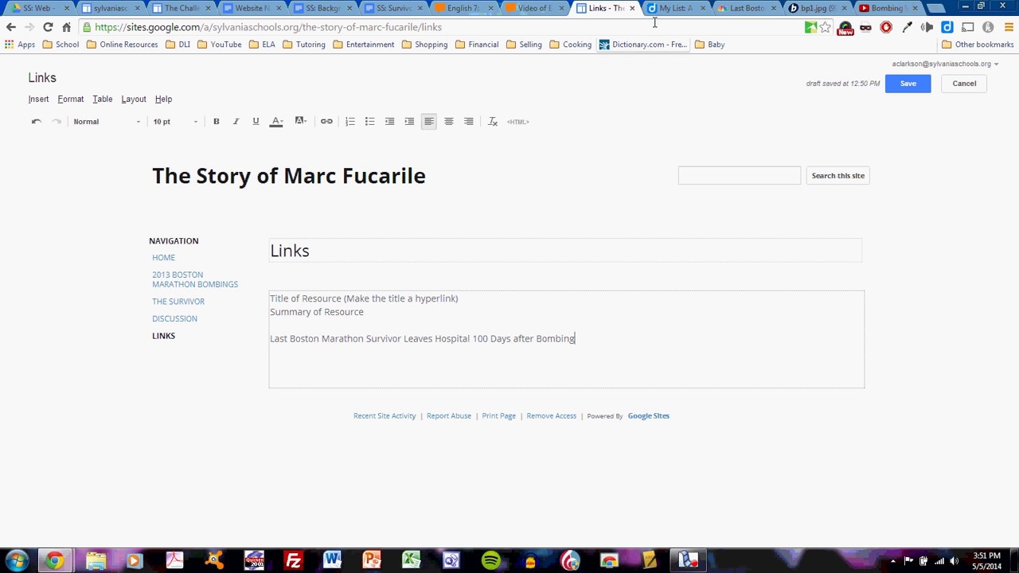
click(671, 10)
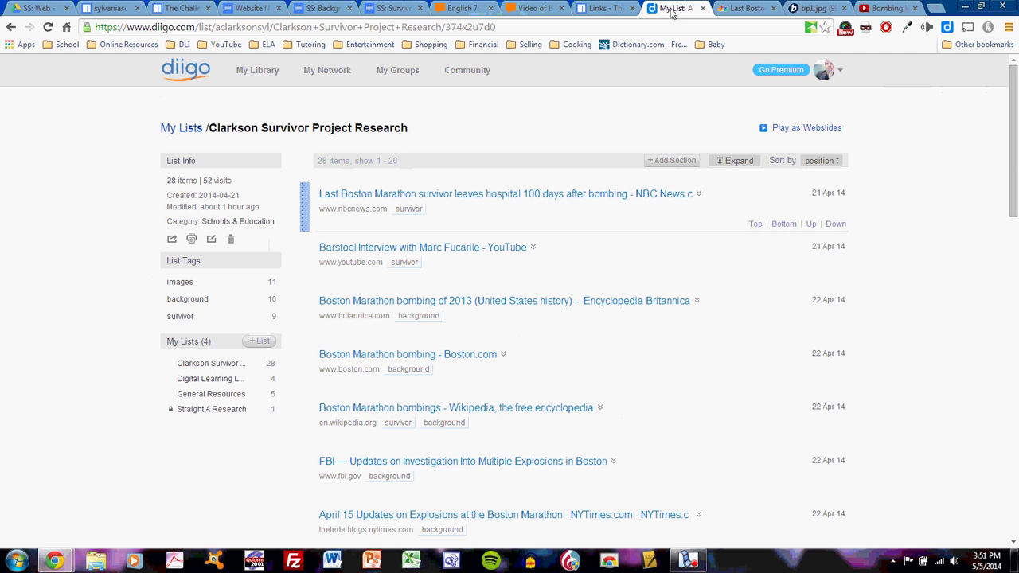
- Copy the NBC News survivor article's web address and return to the Links page editor
click(611, 8)
click(742, 10)
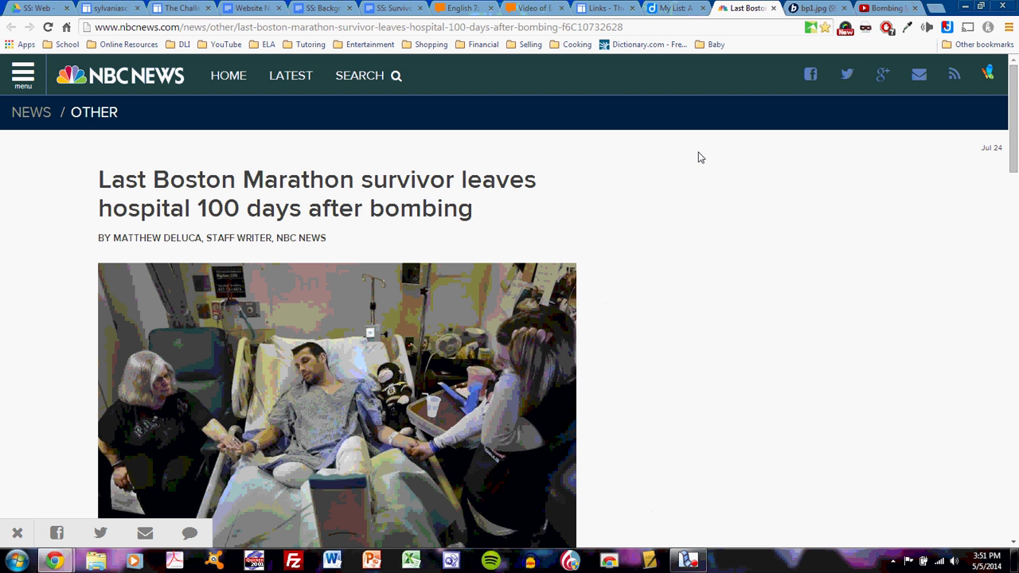
click(403, 30)
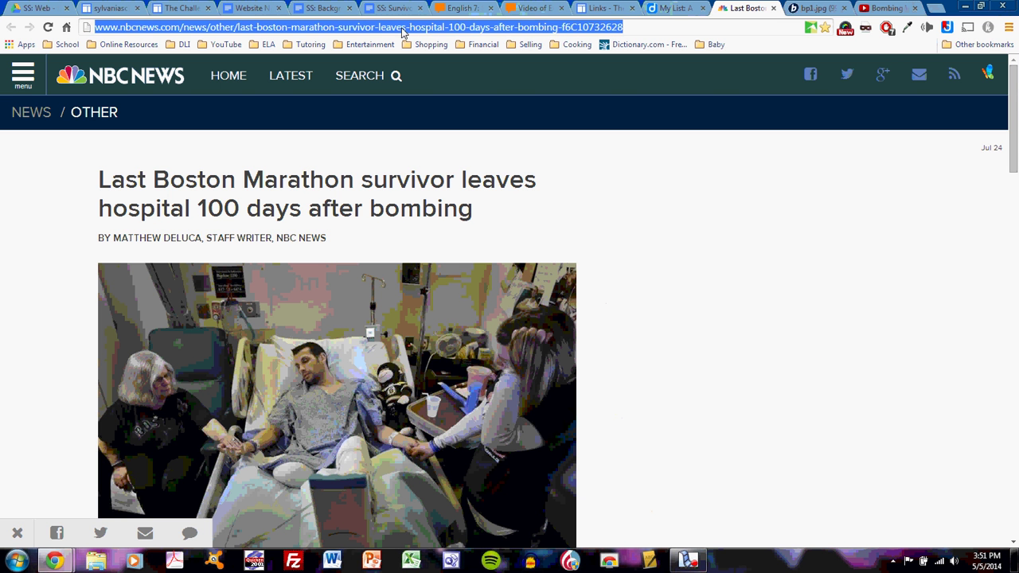
click(612, 10)
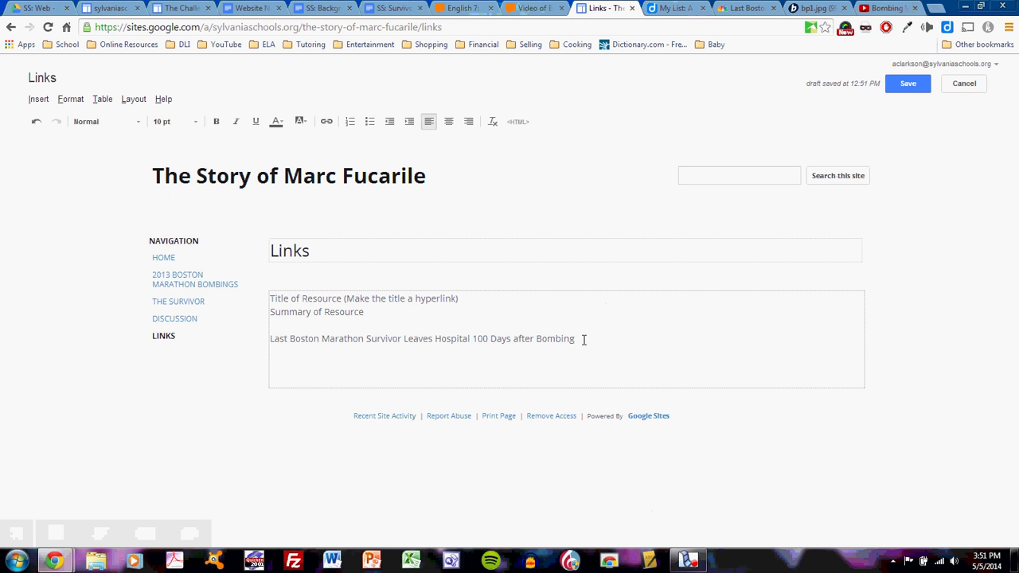
- Hyperlink the resource title to the NBC News article URL, opening in a new window
drag(584, 339, 266, 344)
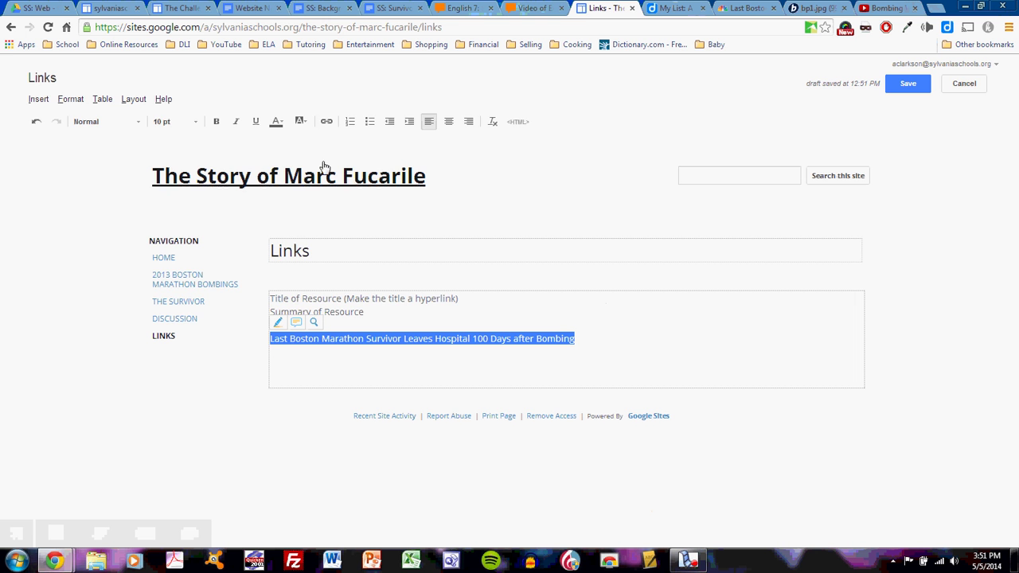
click(326, 123)
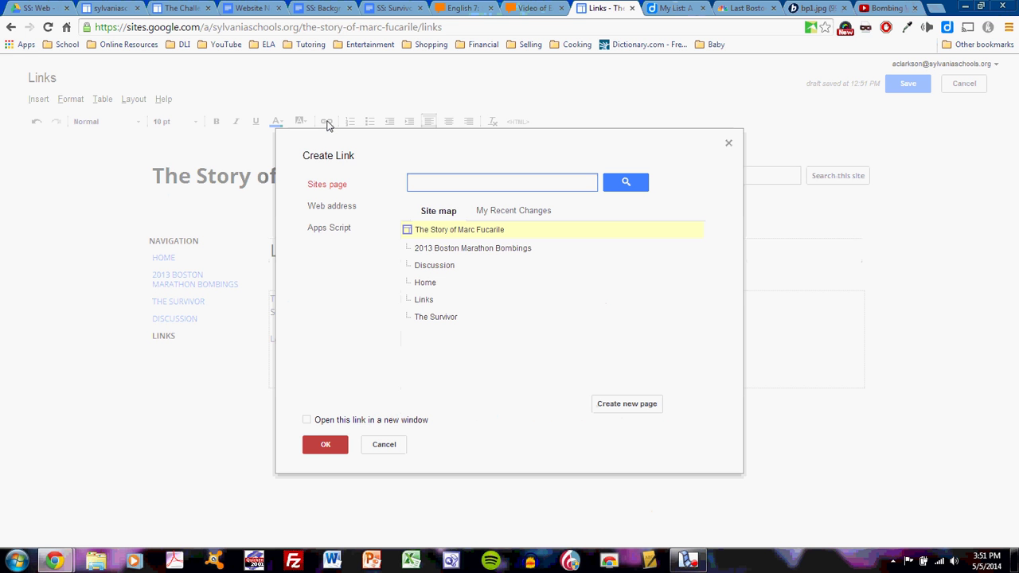
key(ctrl+v)
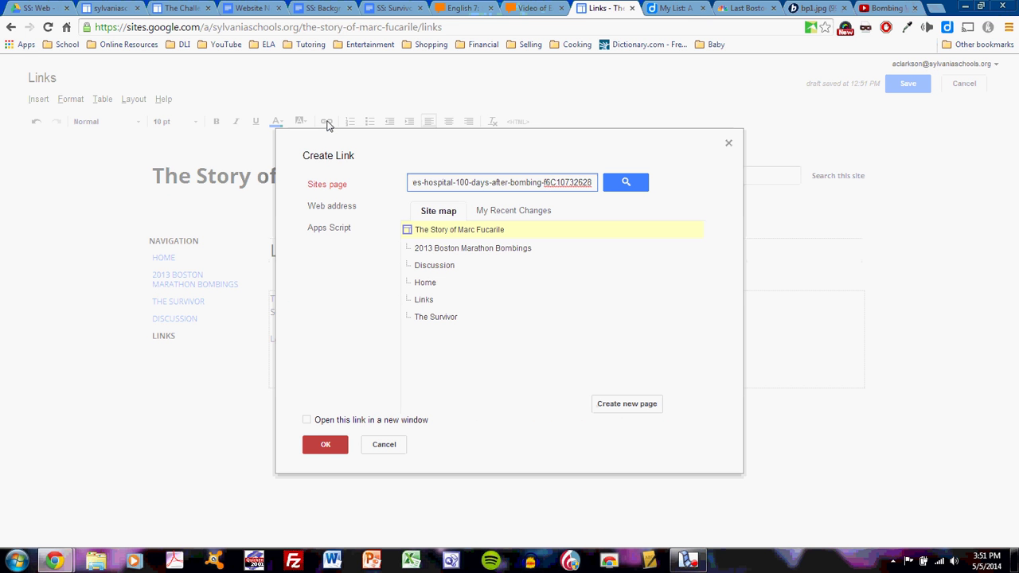
click(332, 205)
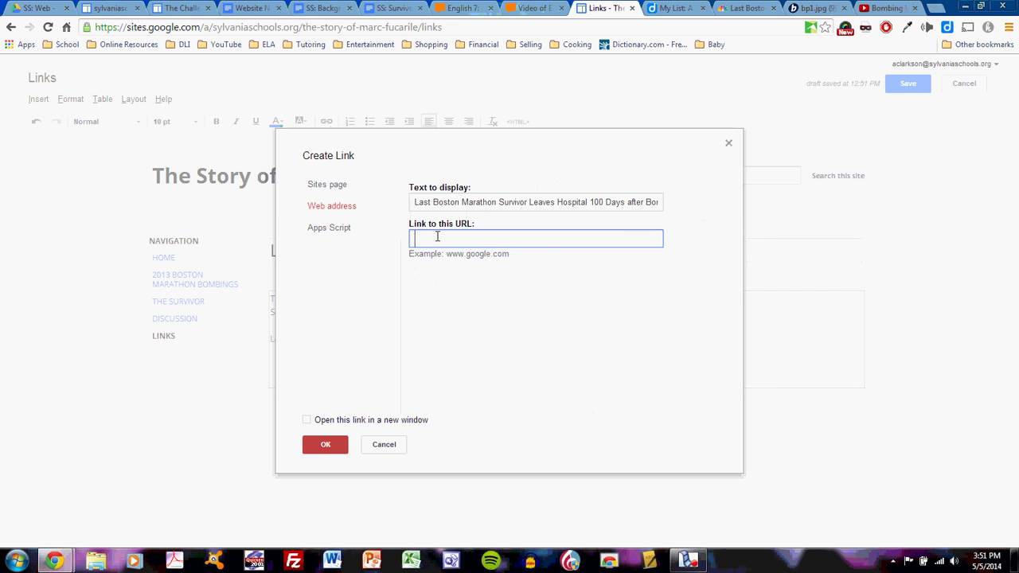
key(ctrl+v)
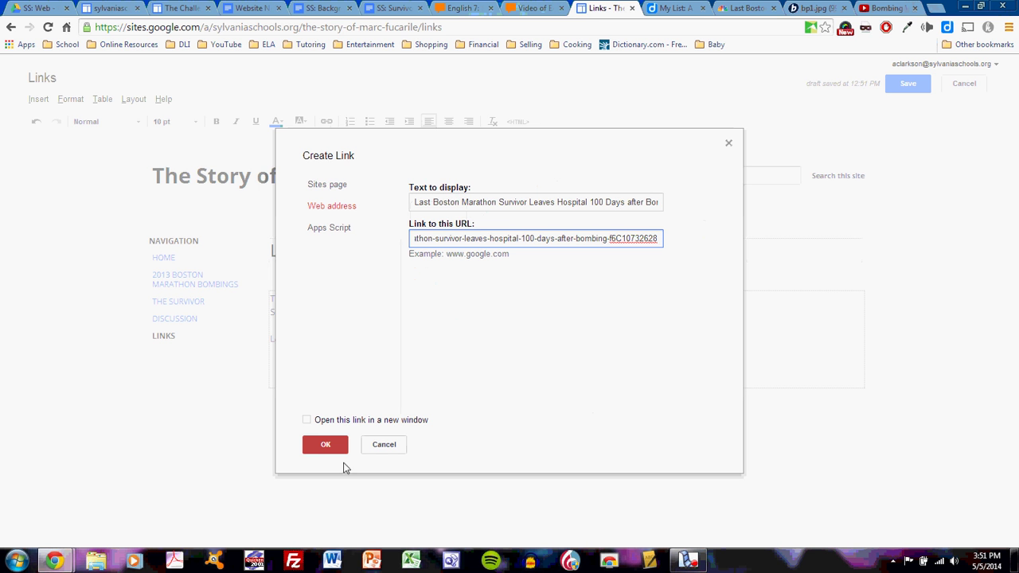
click(307, 422)
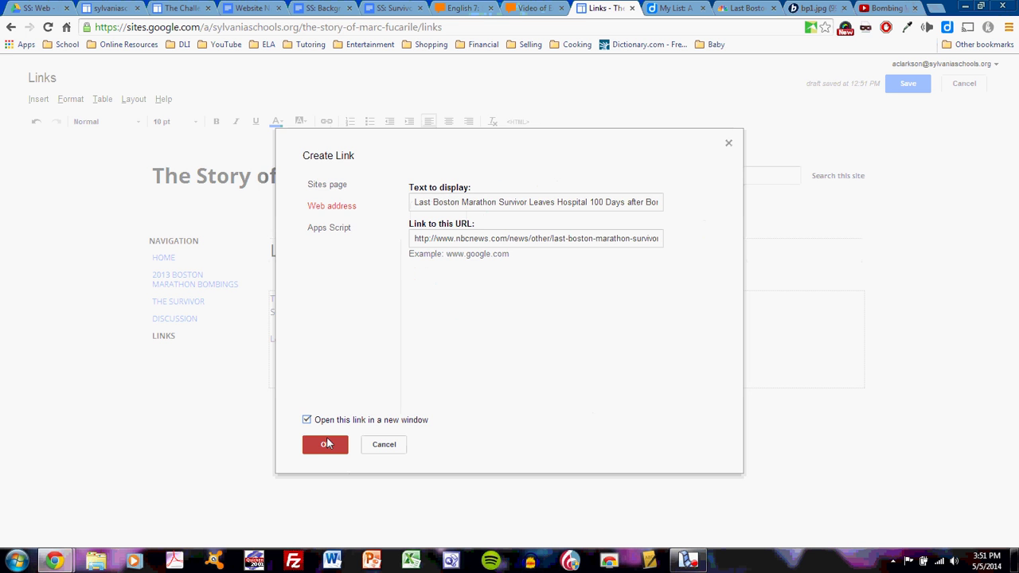
click(327, 443)
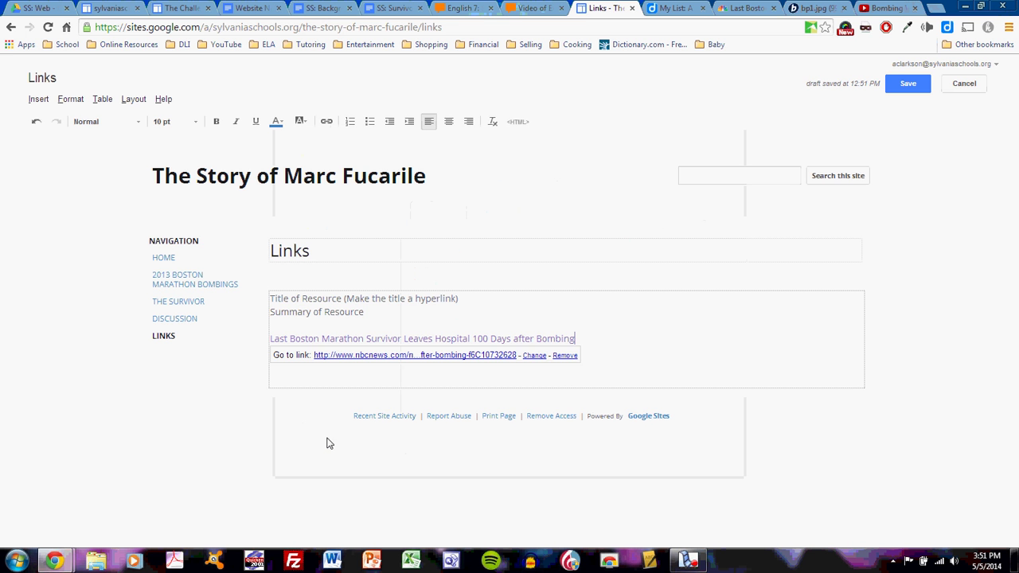
- Add 'This is a news article that tells the story of Marc Fucarile's hospital stay' under the link and save
click(604, 347)
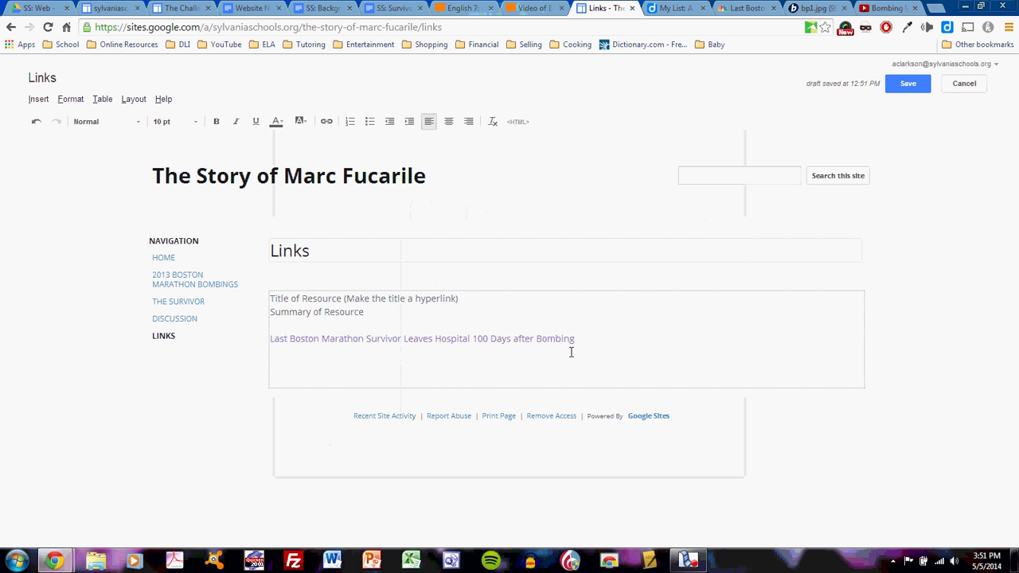
text(This is a news ar)
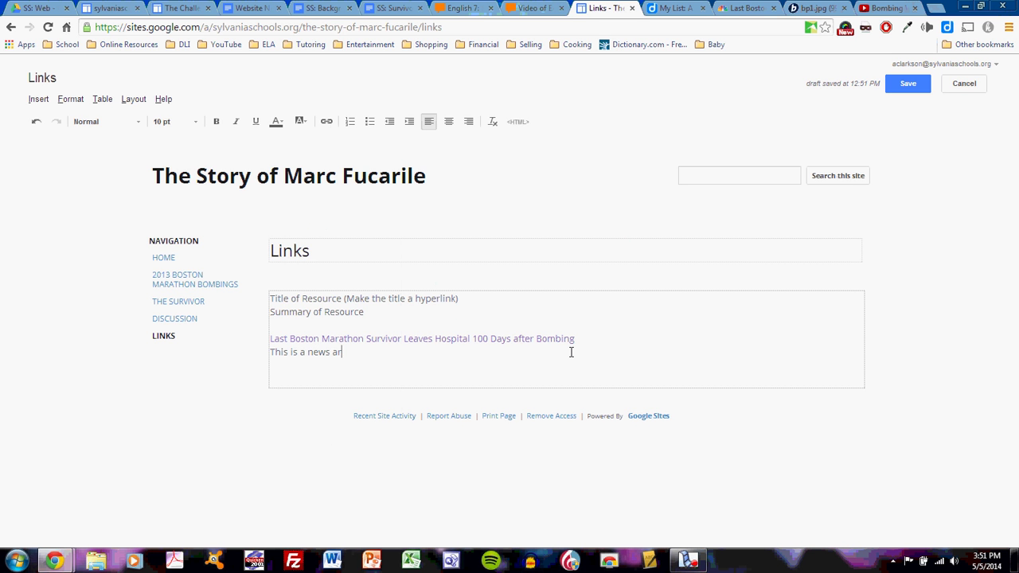
text(ticle that tells the story of Marc)
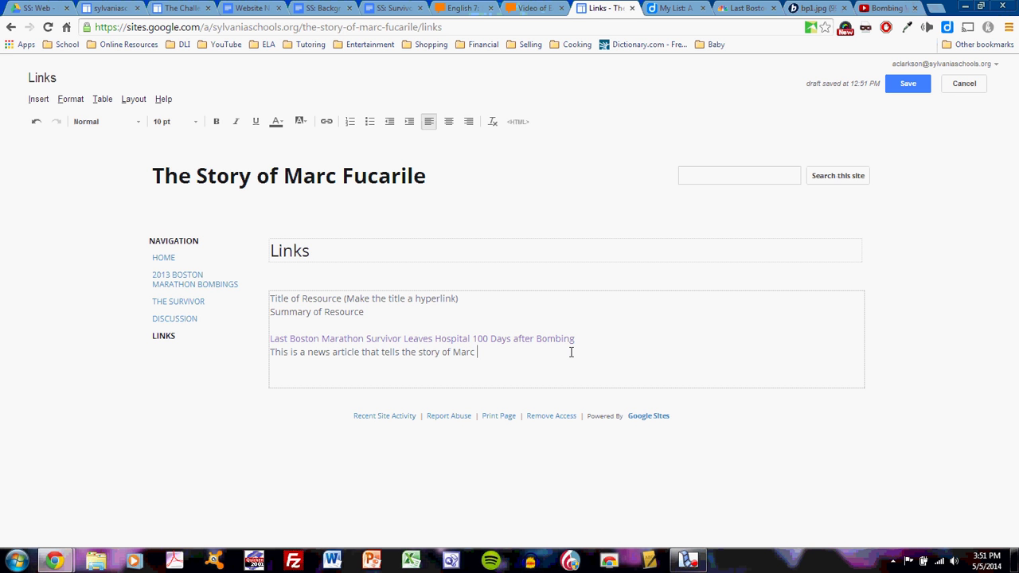
text( Fucarile's hospital stay.)
click(907, 83)
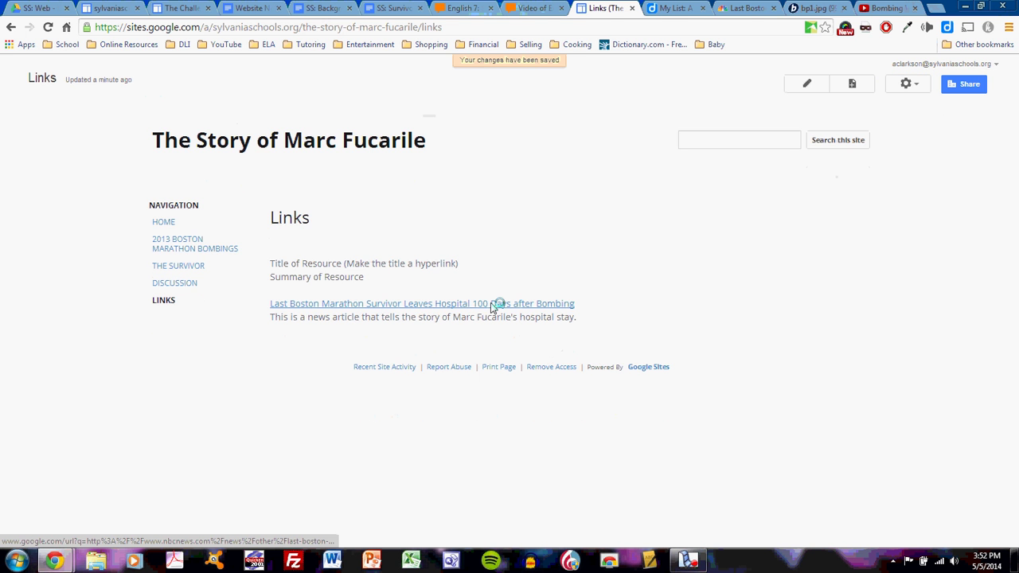
- Test the saved link opens the NBC News article in a new tab, then return to Links
click(494, 305)
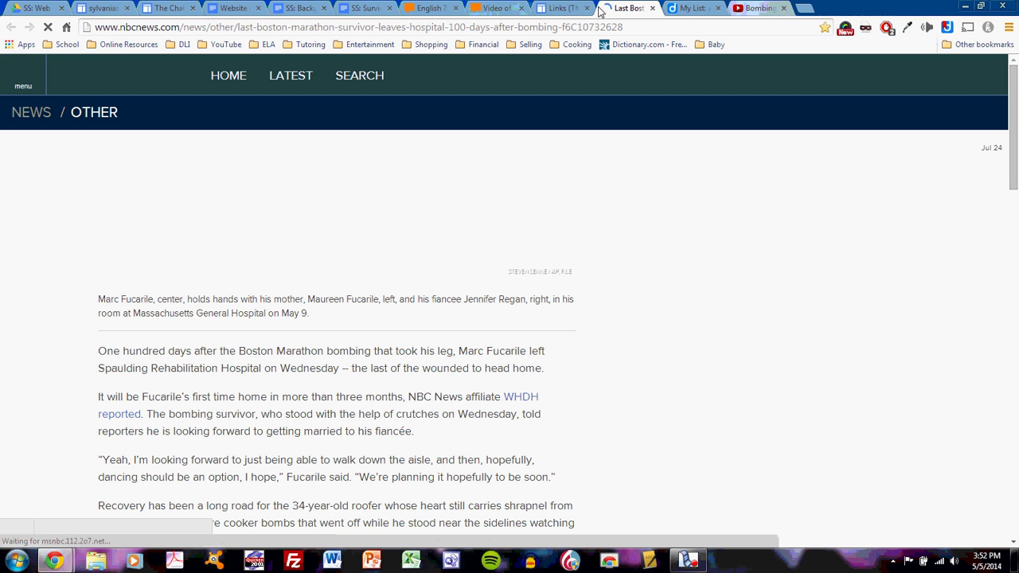
click(563, 8)
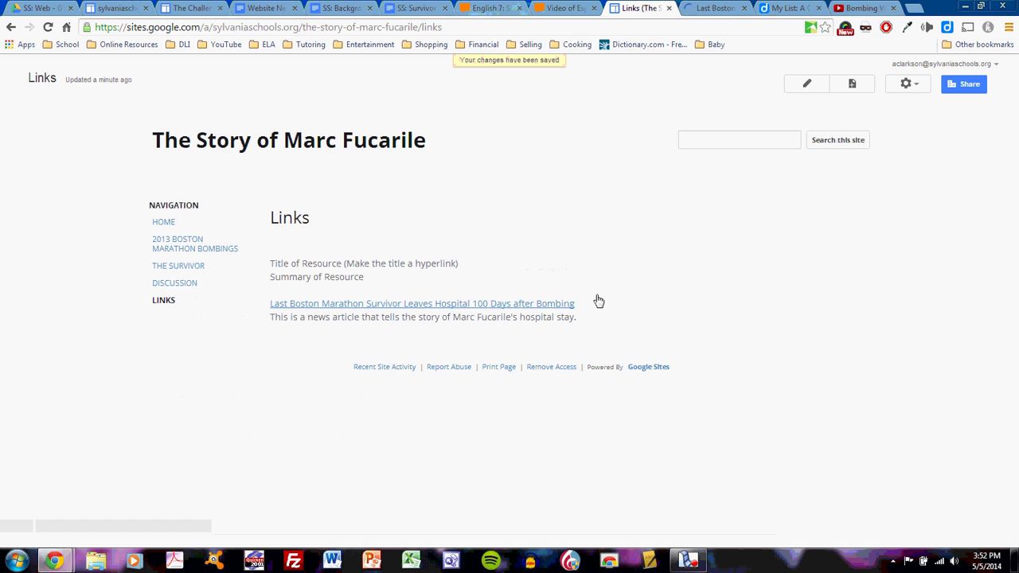
- Open The Survivor page for editing and retitle it 'Marc Fucarile'
click(185, 271)
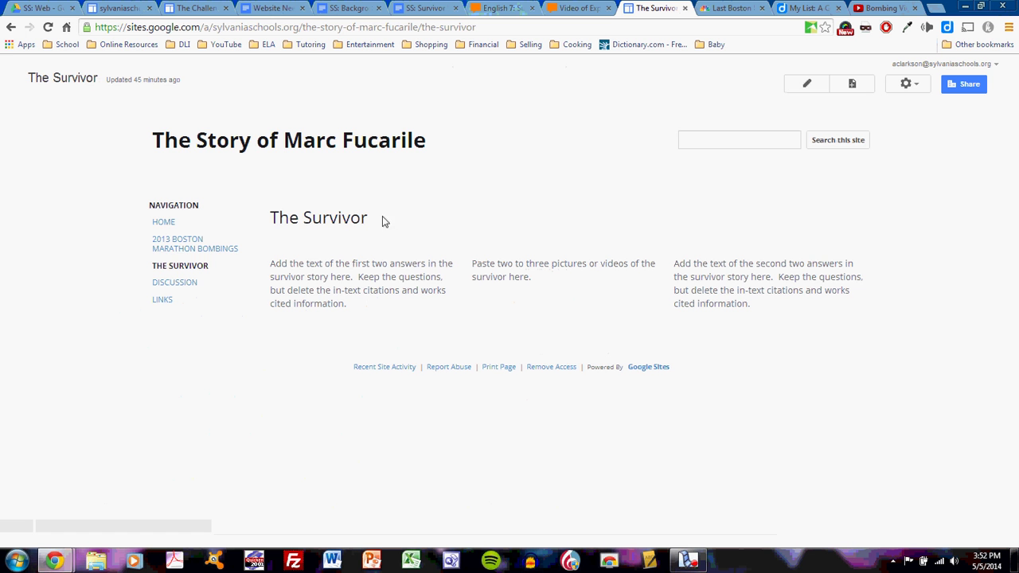
click(807, 84)
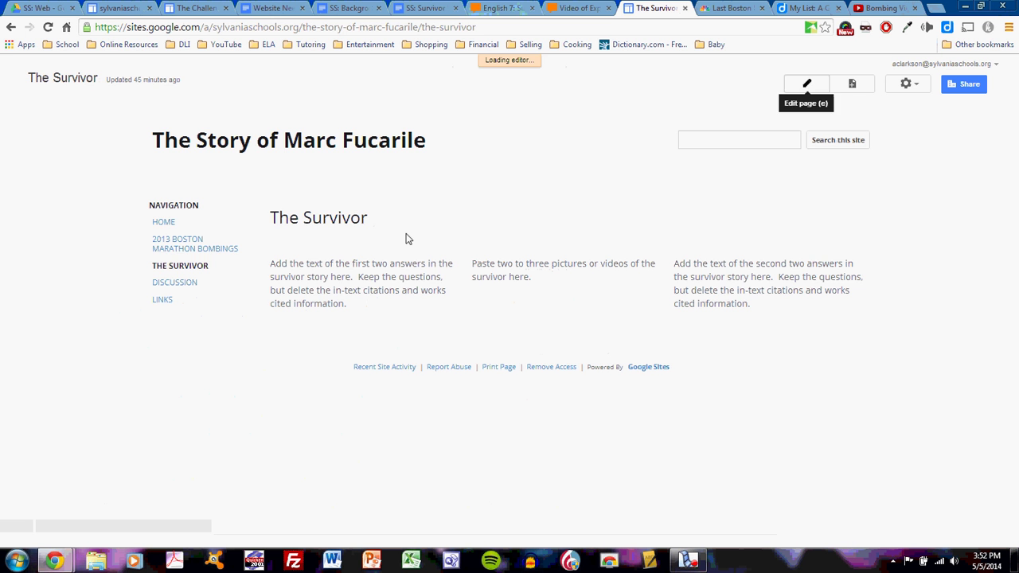
click(375, 250)
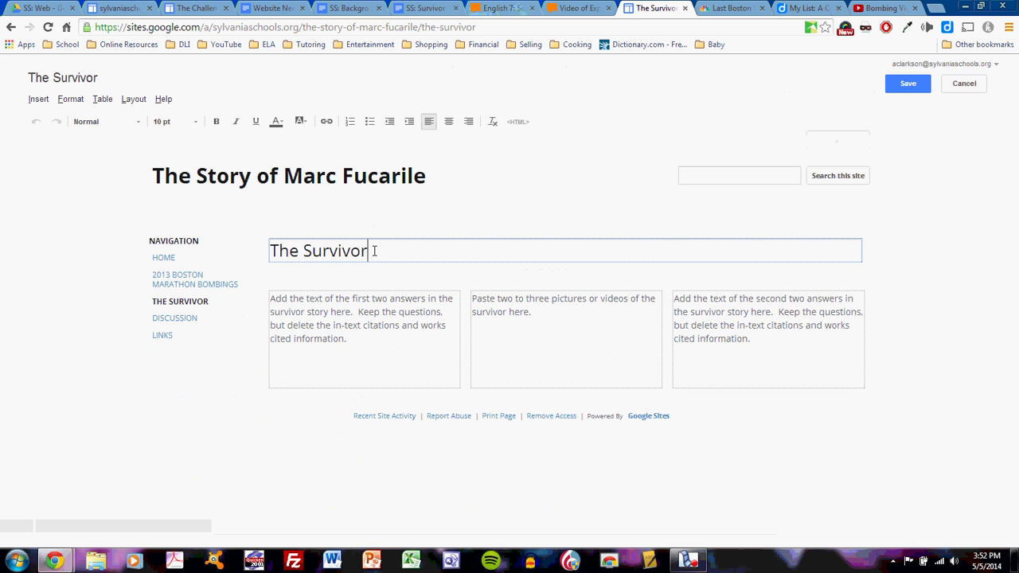
drag(375, 250, 194, 253)
text(Marc )
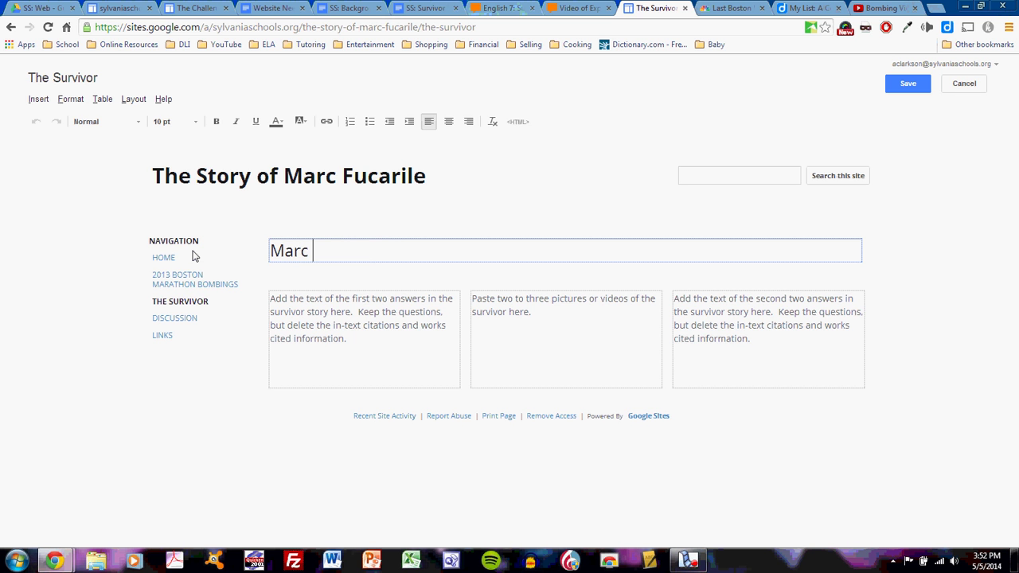
text(Fucarile)
click(576, 319)
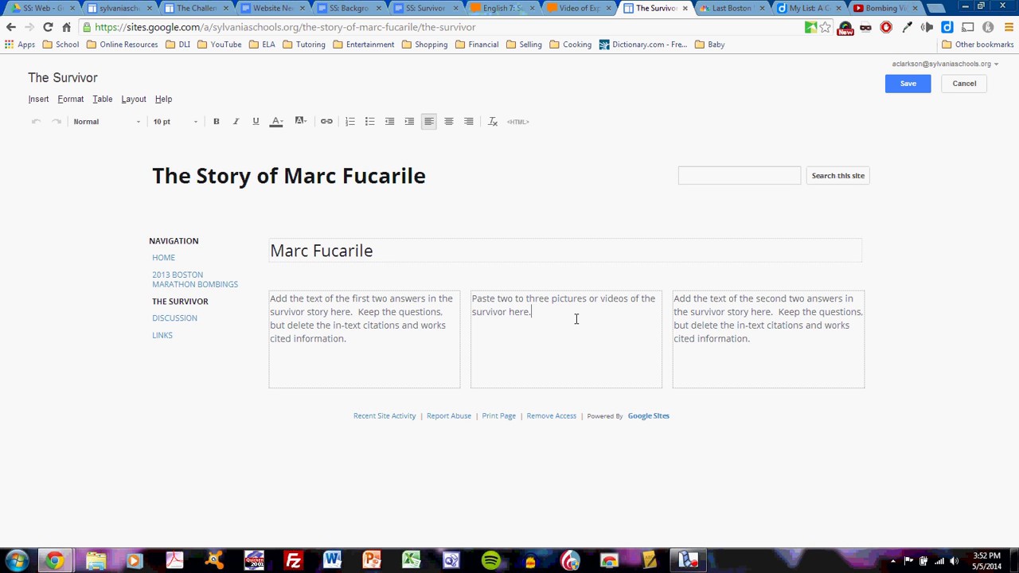
click(881, 8)
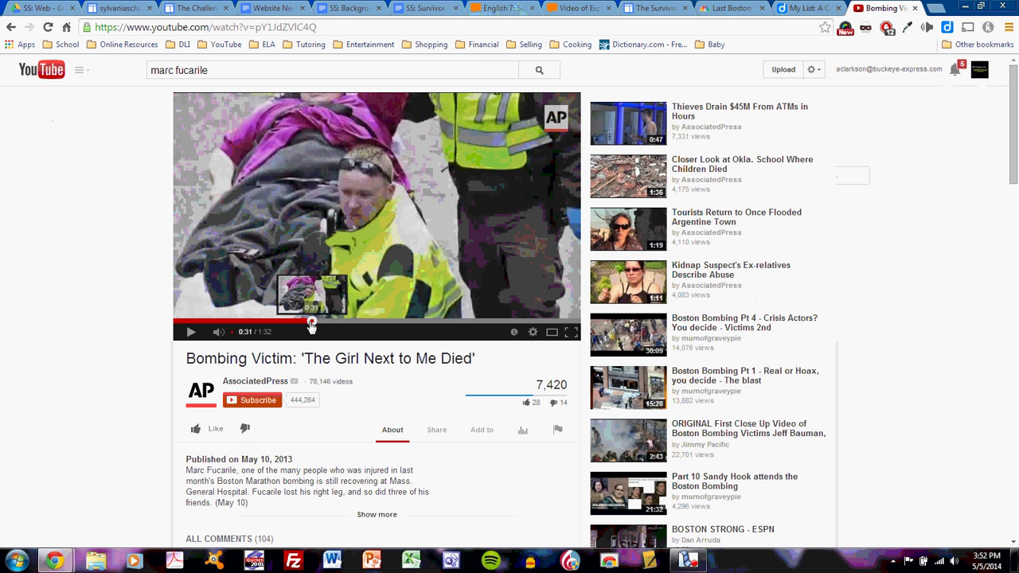
click(249, 322)
drag(249, 321, 215, 322)
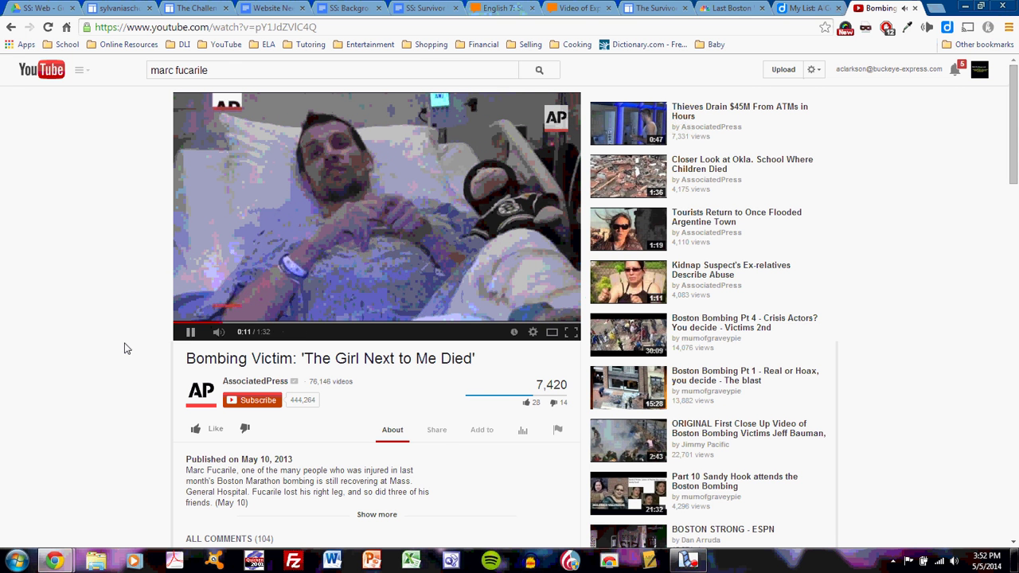
click(191, 334)
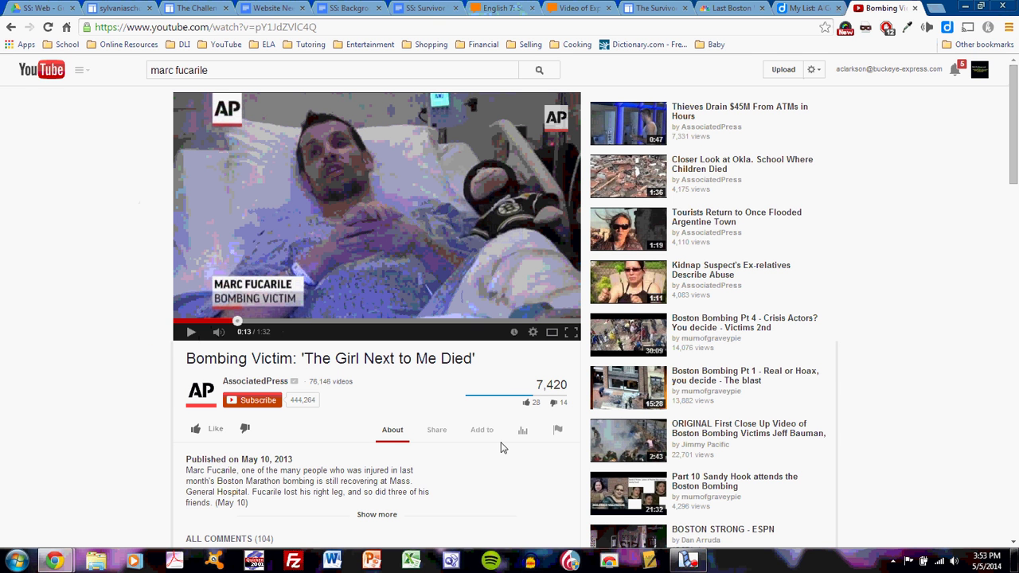
click(433, 436)
key(ctrl+c)
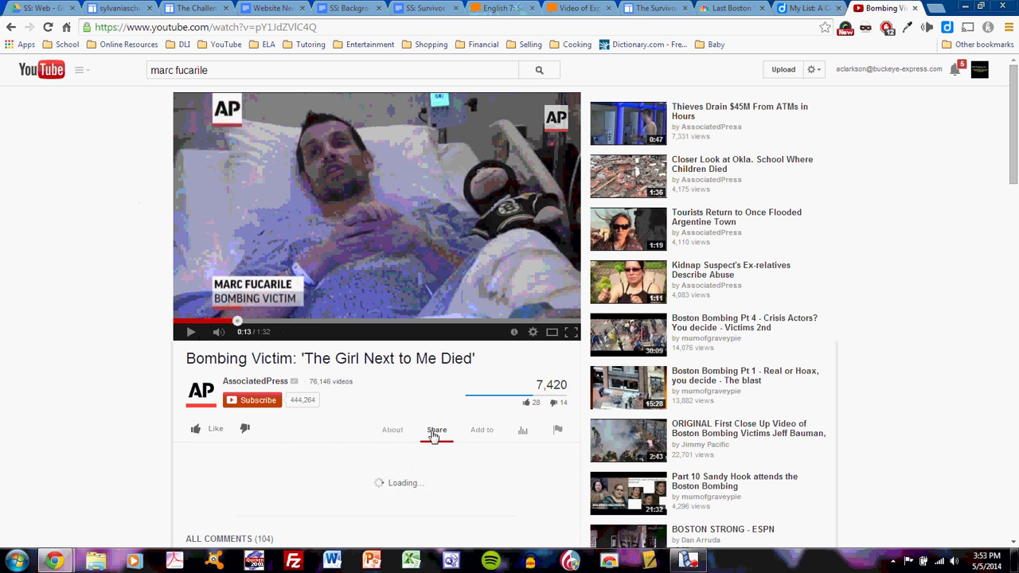
scroll(147, 509, down, 1)
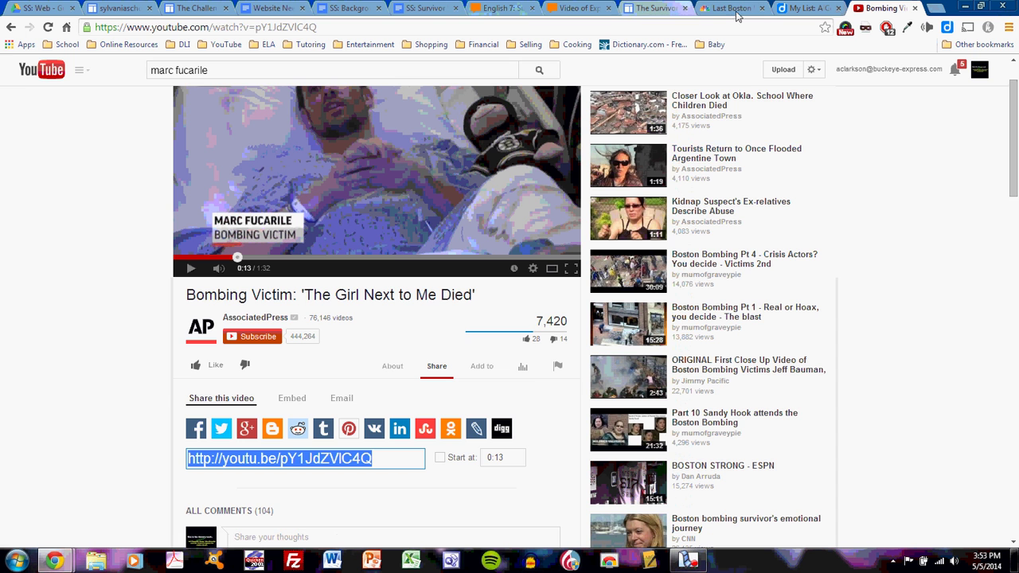
- Embed the YouTube short link in the middle column without a title at custom width 300
click(651, 7)
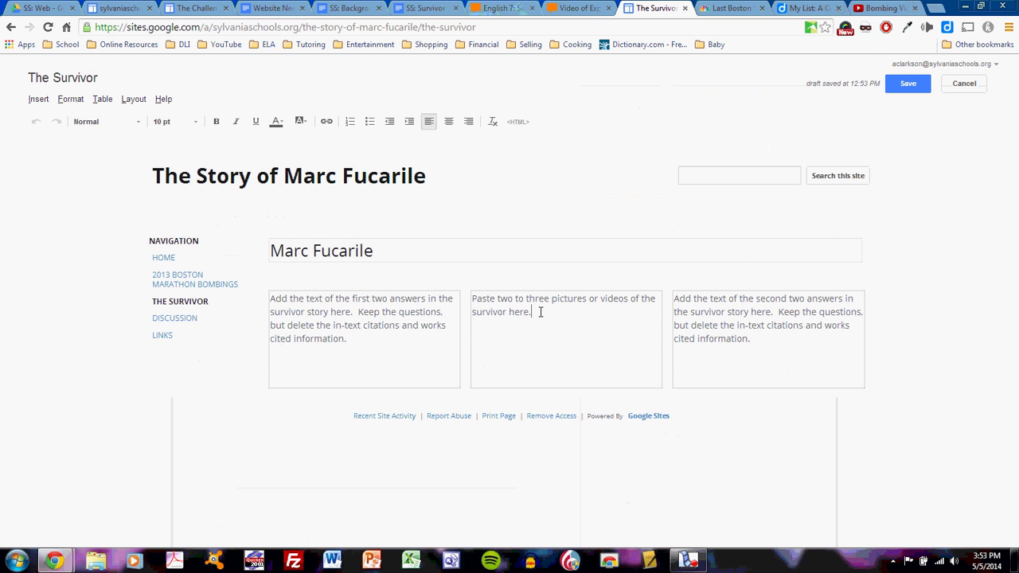
click(41, 100)
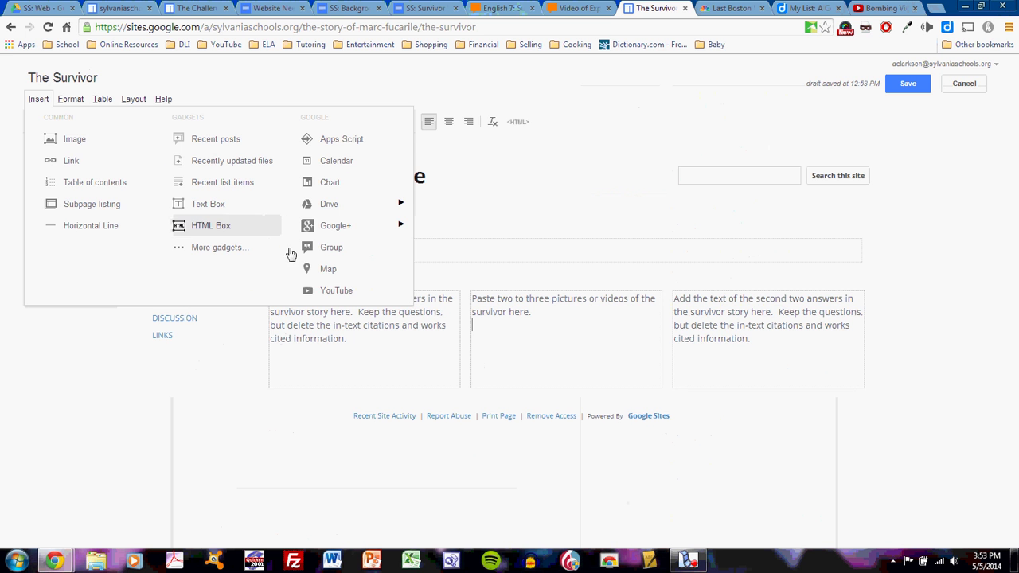
click(329, 289)
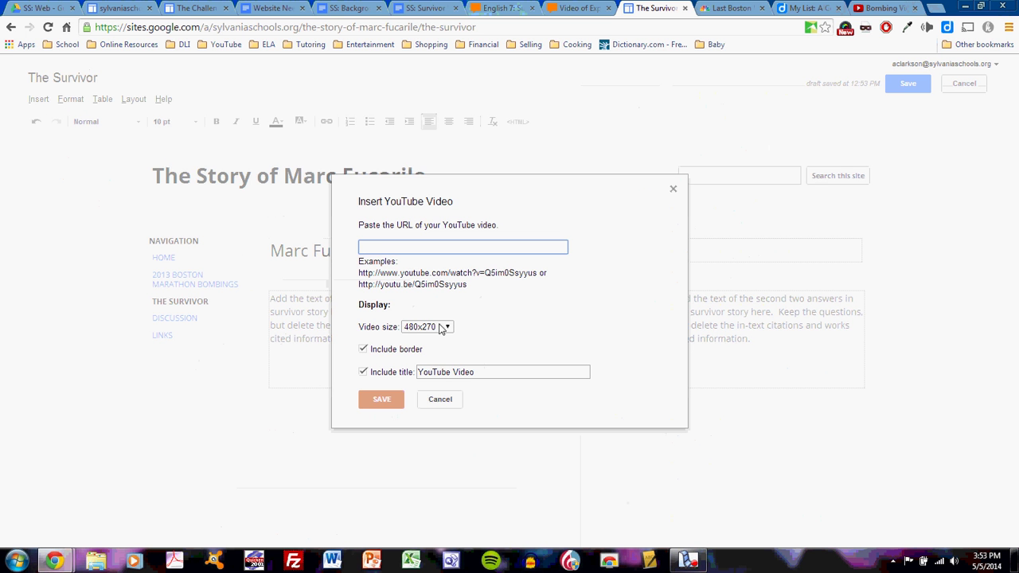
key(ctrl+v)
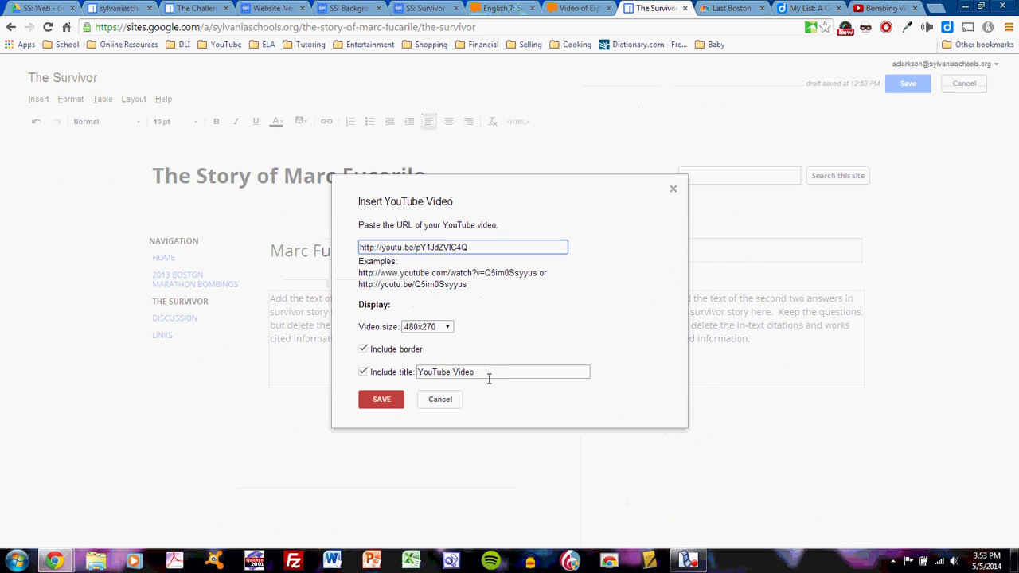
drag(489, 378, 405, 374)
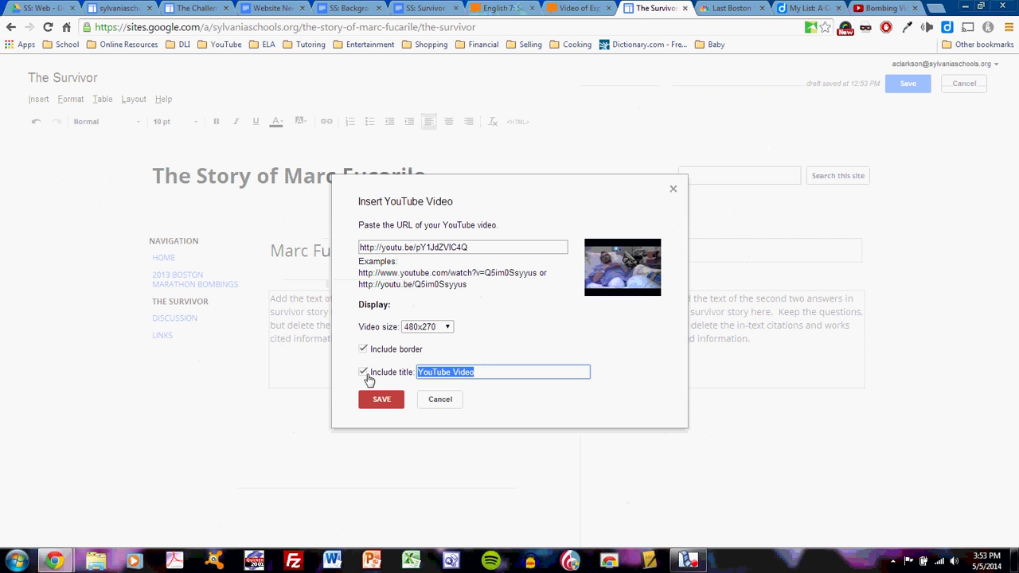
click(363, 372)
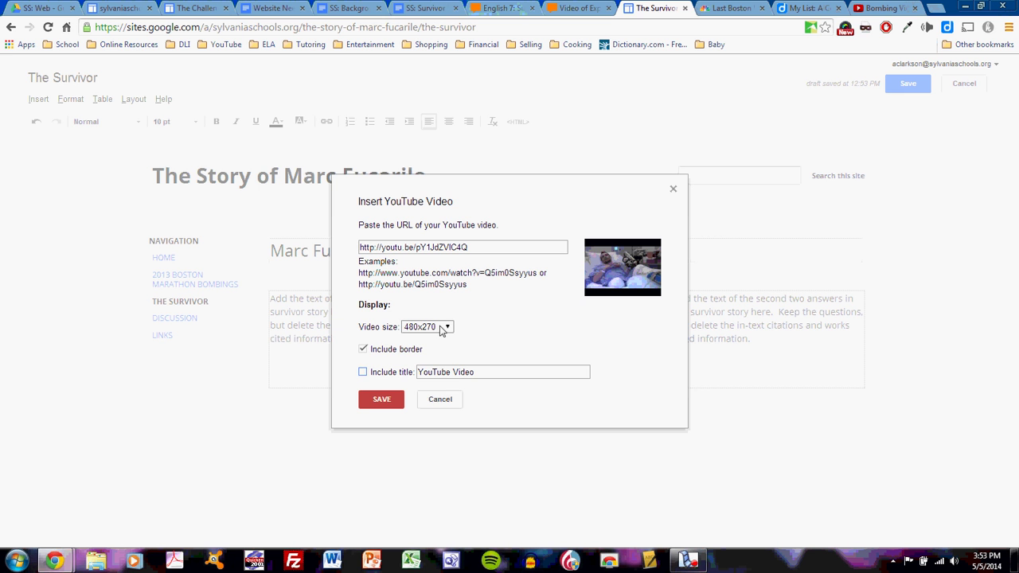
click(443, 330)
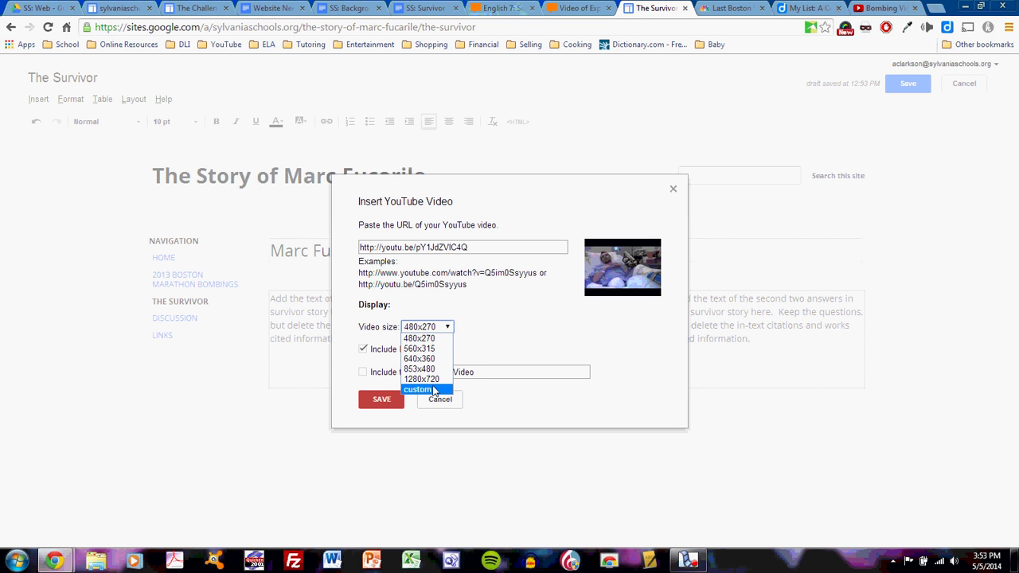
click(440, 389)
click(469, 327)
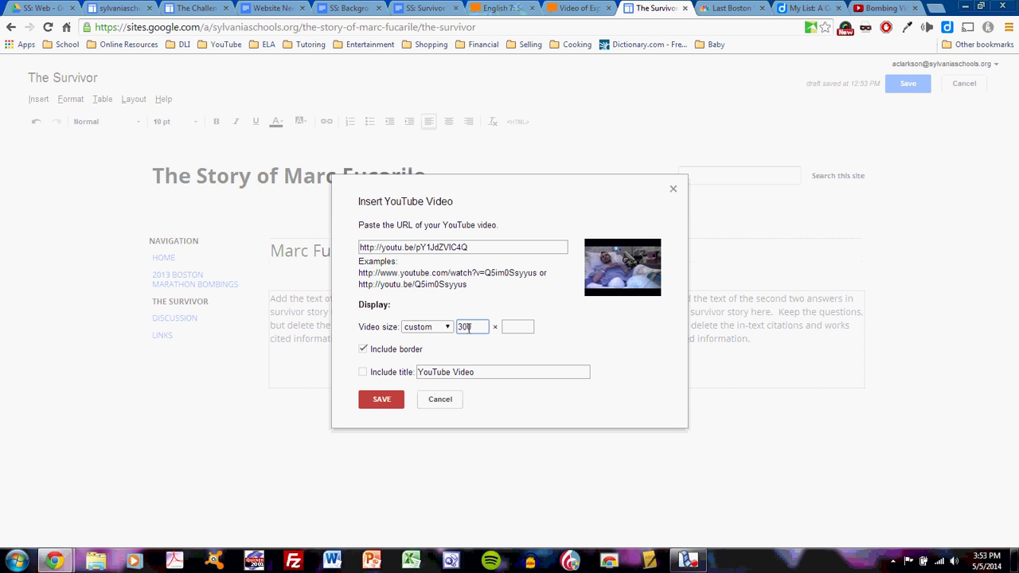
key(Tab)
click(380, 399)
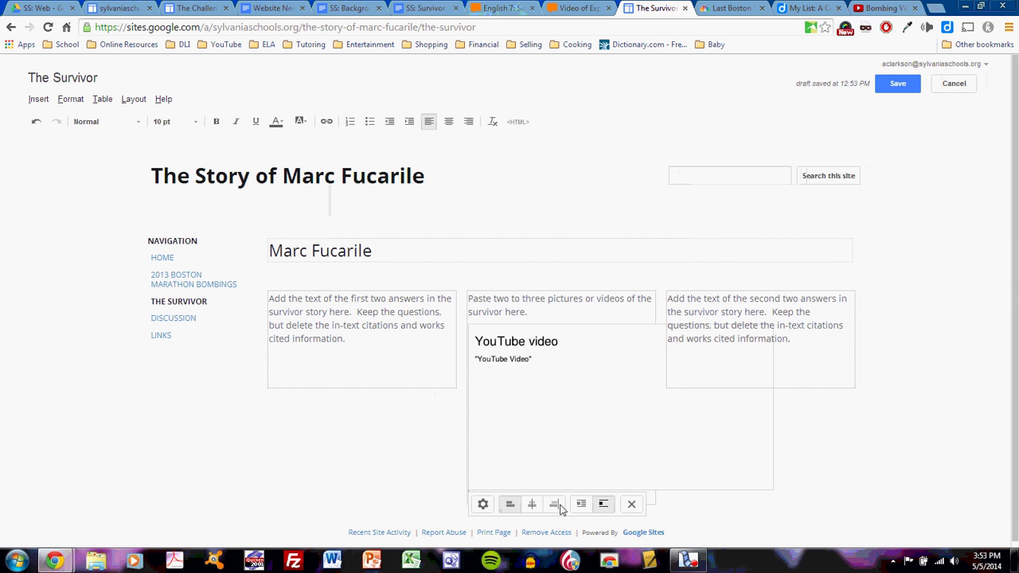
- Reopen the embedded video's properties and reapply the custom 300-wide size
click(483, 506)
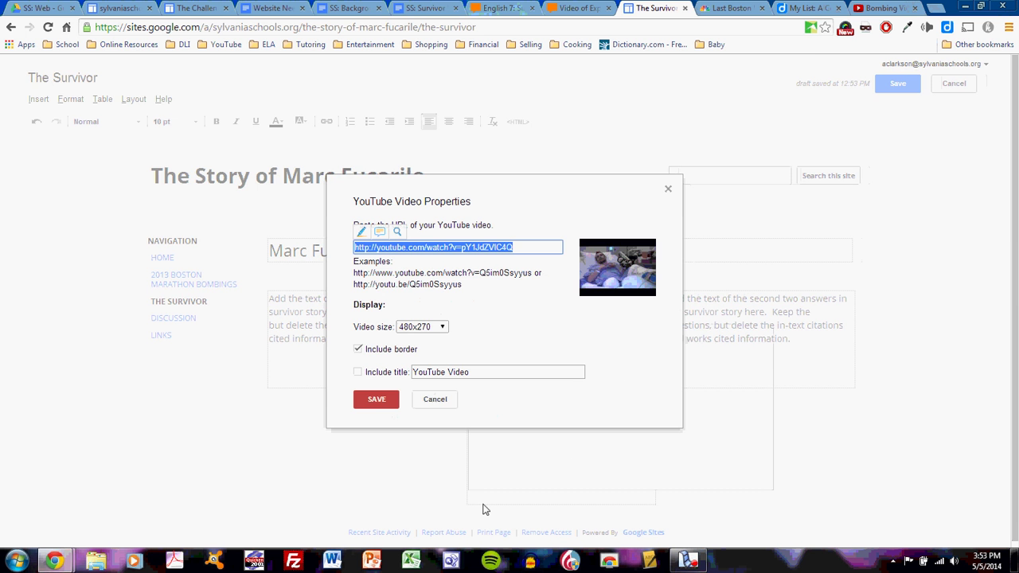
click(423, 327)
click(426, 390)
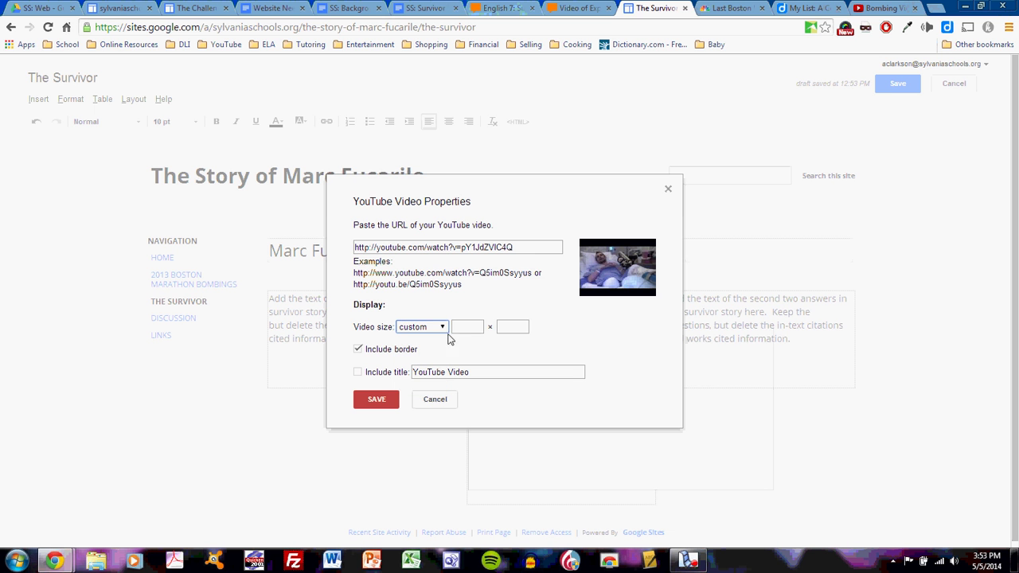
click(472, 327)
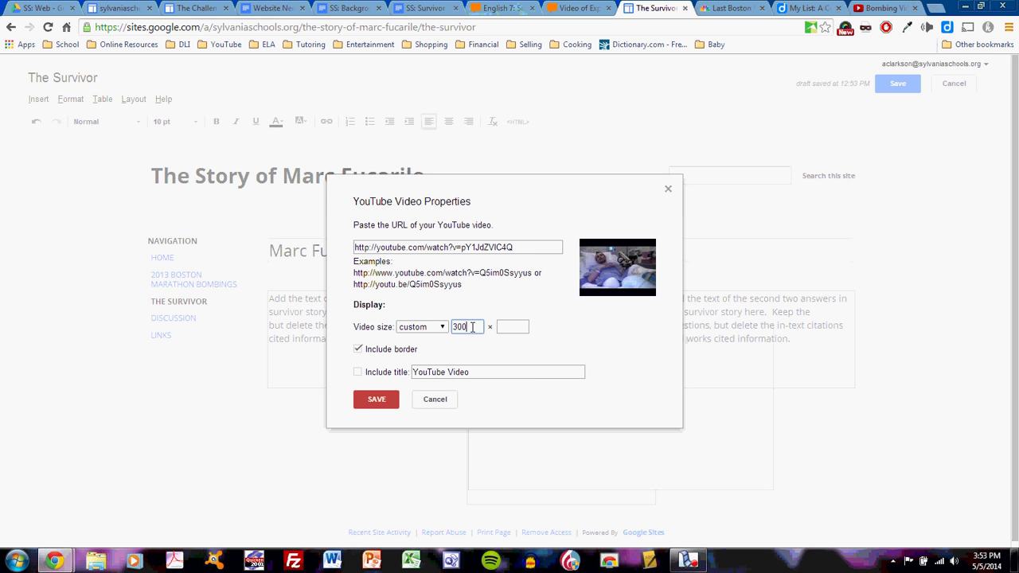
key(Tab)
click(377, 400)
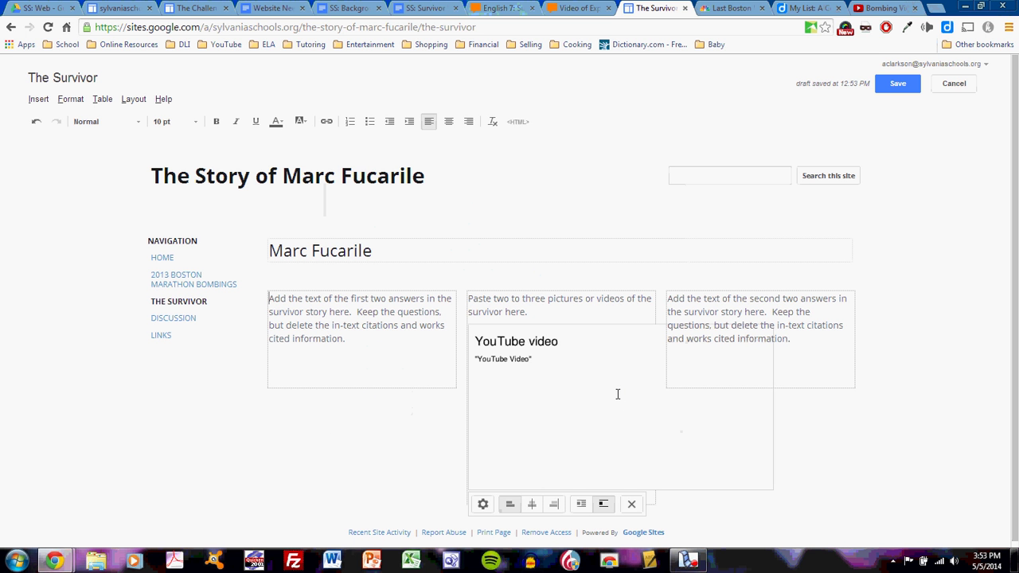
- Resize the embedded video to custom 460×200, save the page, and reopen it for editing
click(483, 503)
click(439, 327)
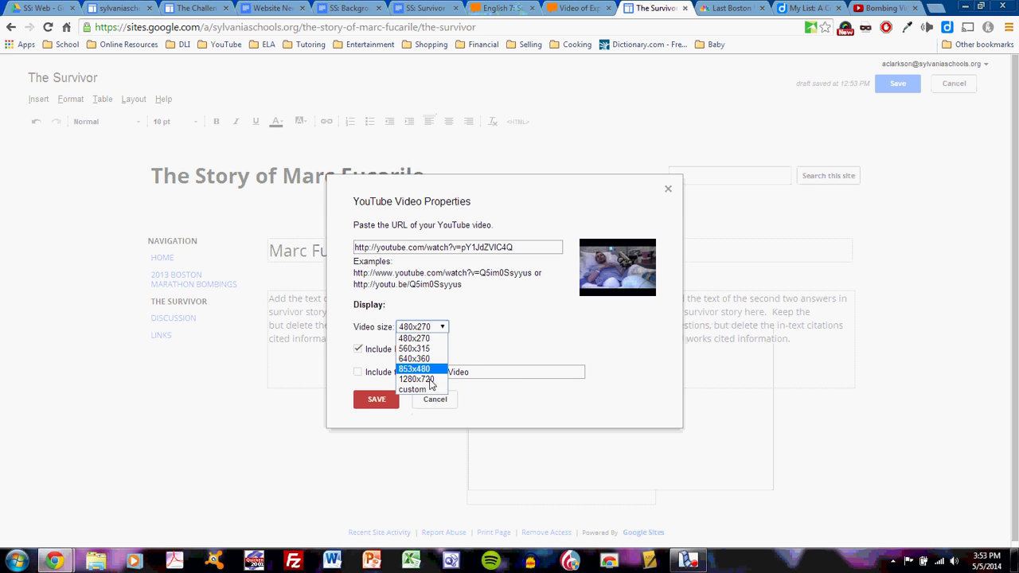
click(424, 390)
click(460, 323)
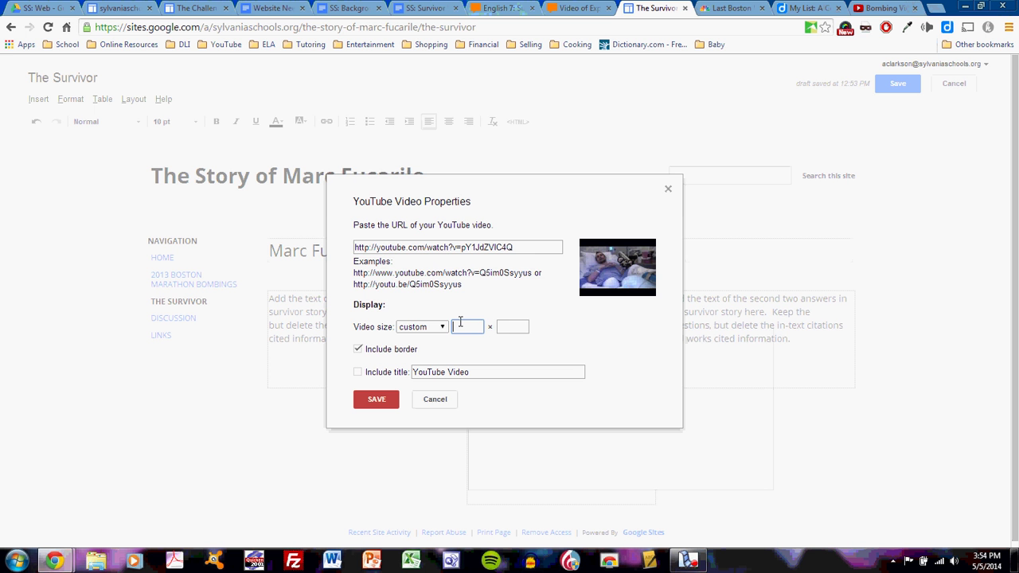
text(460)
key(Tab)
text(200)
click(377, 398)
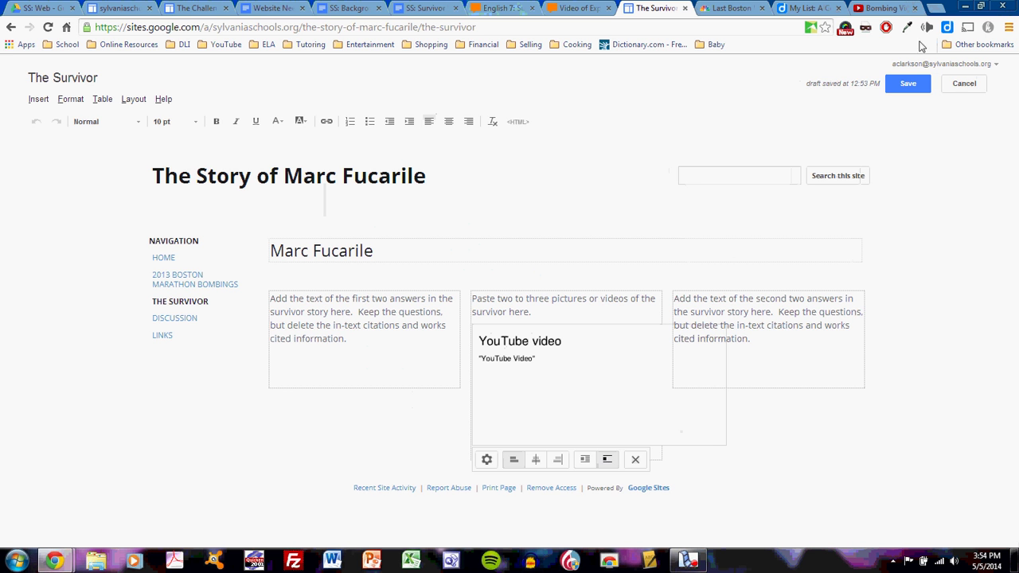
click(907, 83)
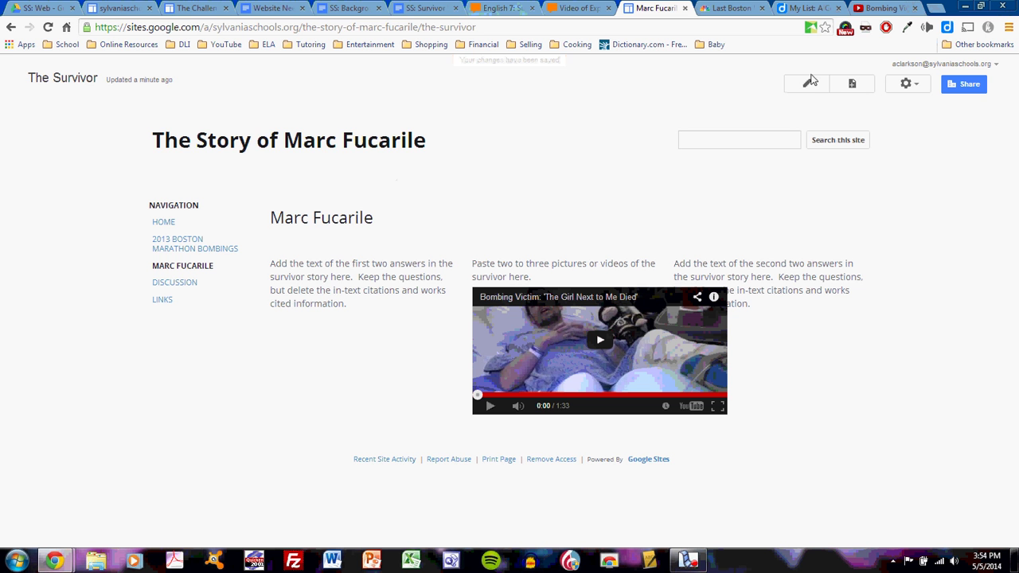
click(808, 84)
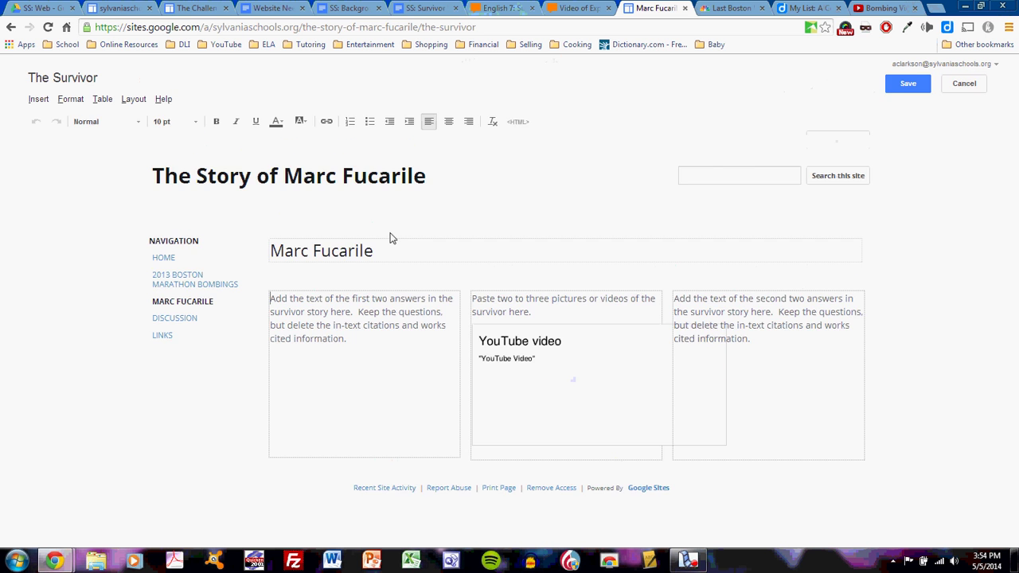
- Make the page two-column, delete the second answers paragraph, change the prompt to 'Add the text of the answers', and save
click(132, 100)
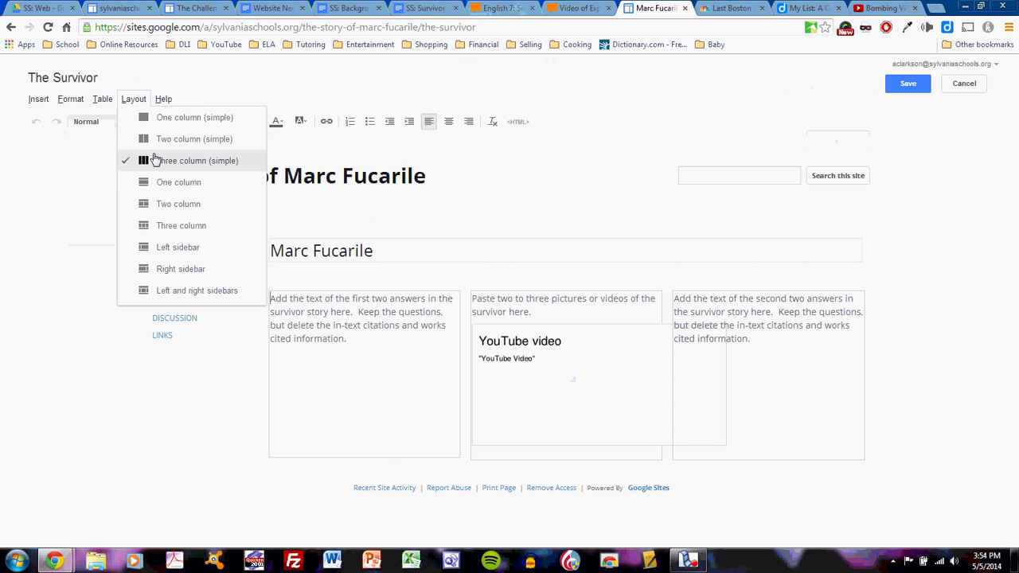
click(177, 206)
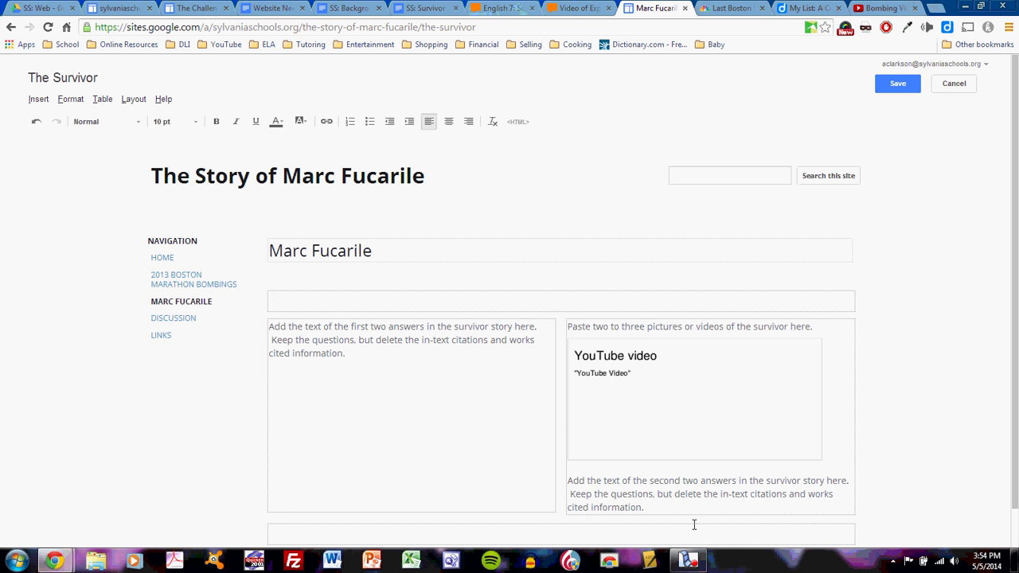
drag(670, 512, 555, 478)
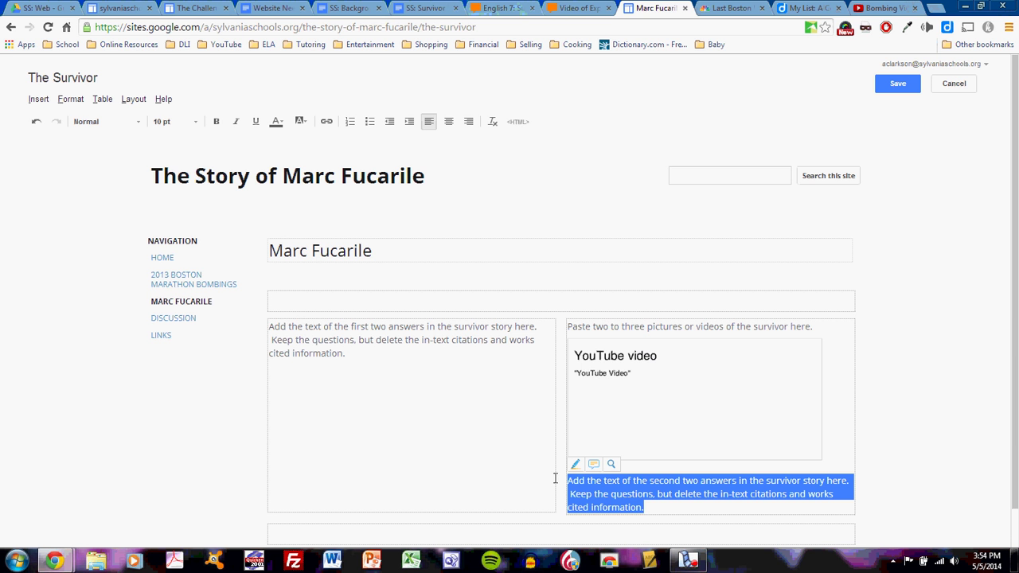
key(Delete)
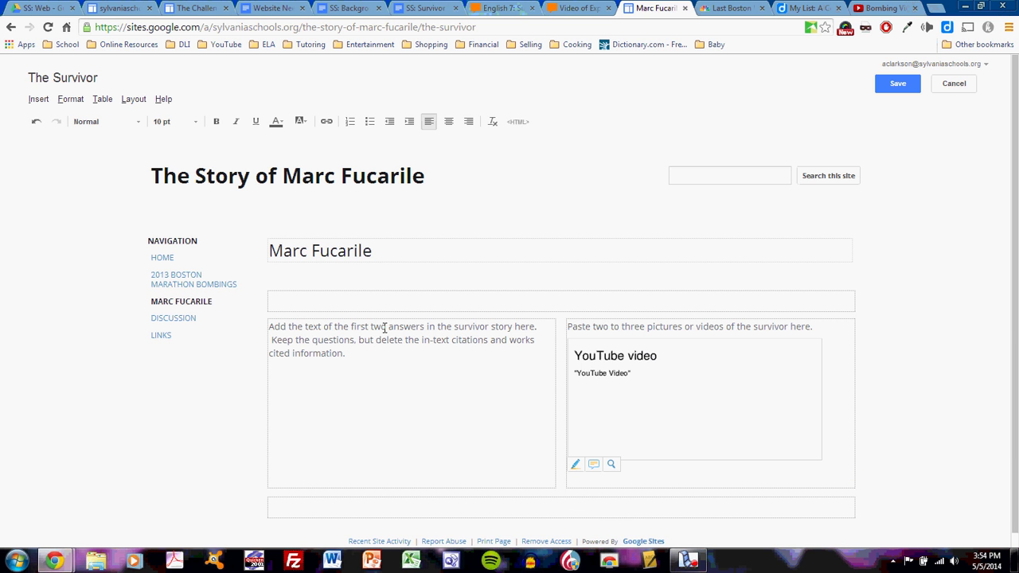
click(389, 327)
key(BackSpace)
key(BackSpace)
key(BackSpace)
key(BackSpace)
key(BackSpace)
key(BackSpace)
key(BackSpace)
key(BackSpace)
key(BackSpace)
key(BackSpace)
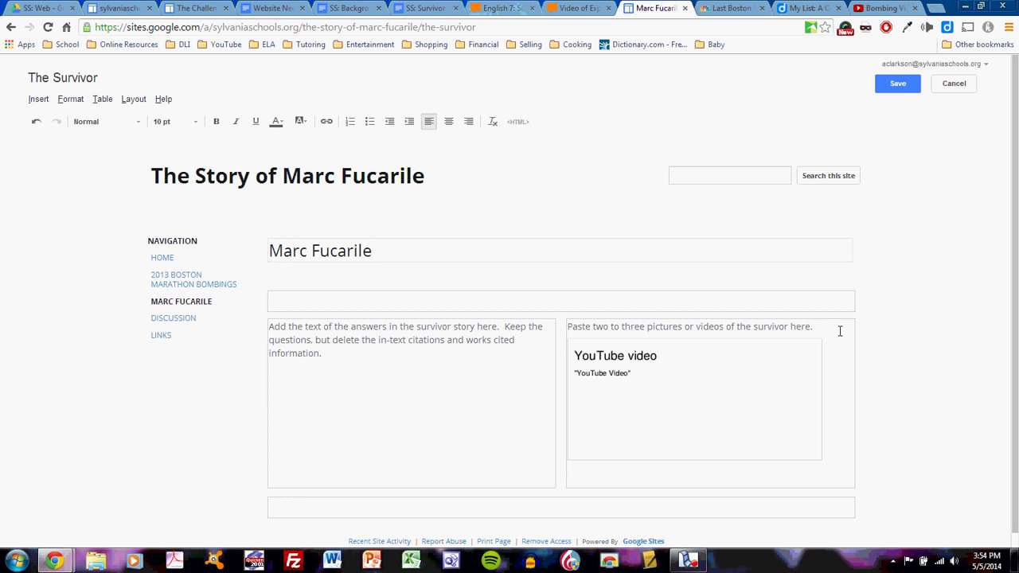
click(896, 84)
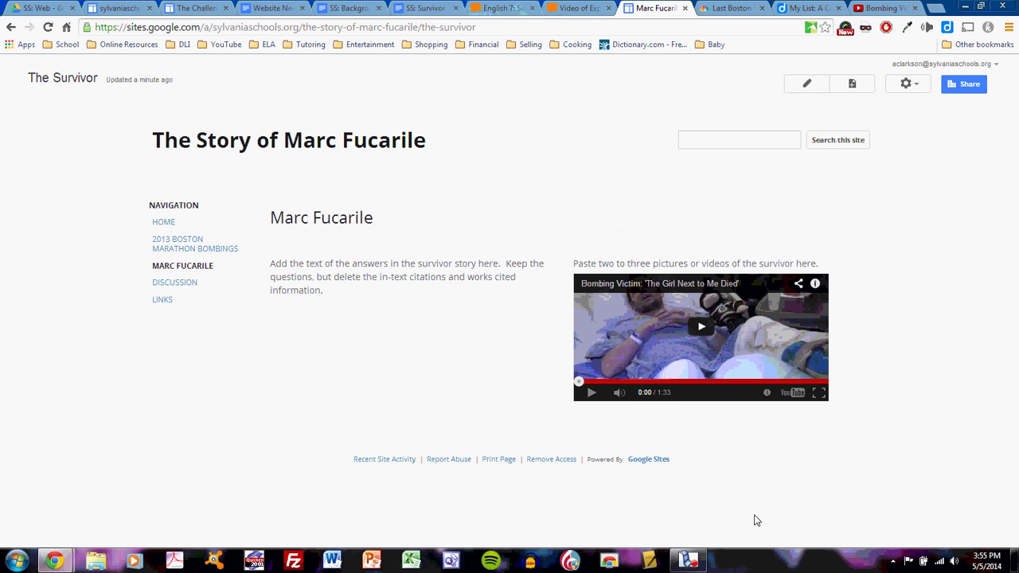
- Stop the screen recording with the finished two-column Marc Fucarile page displayed
click(701, 559)
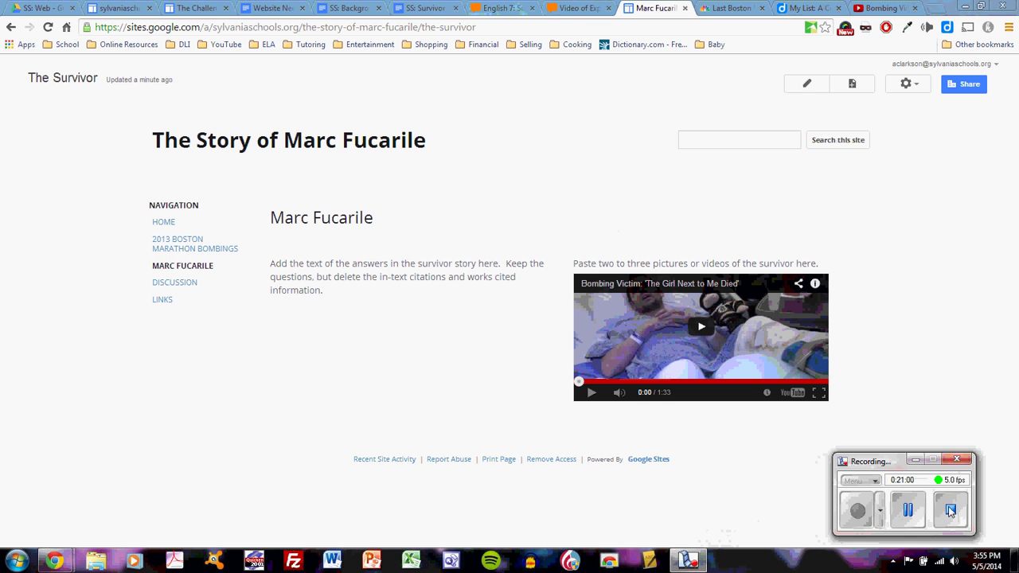